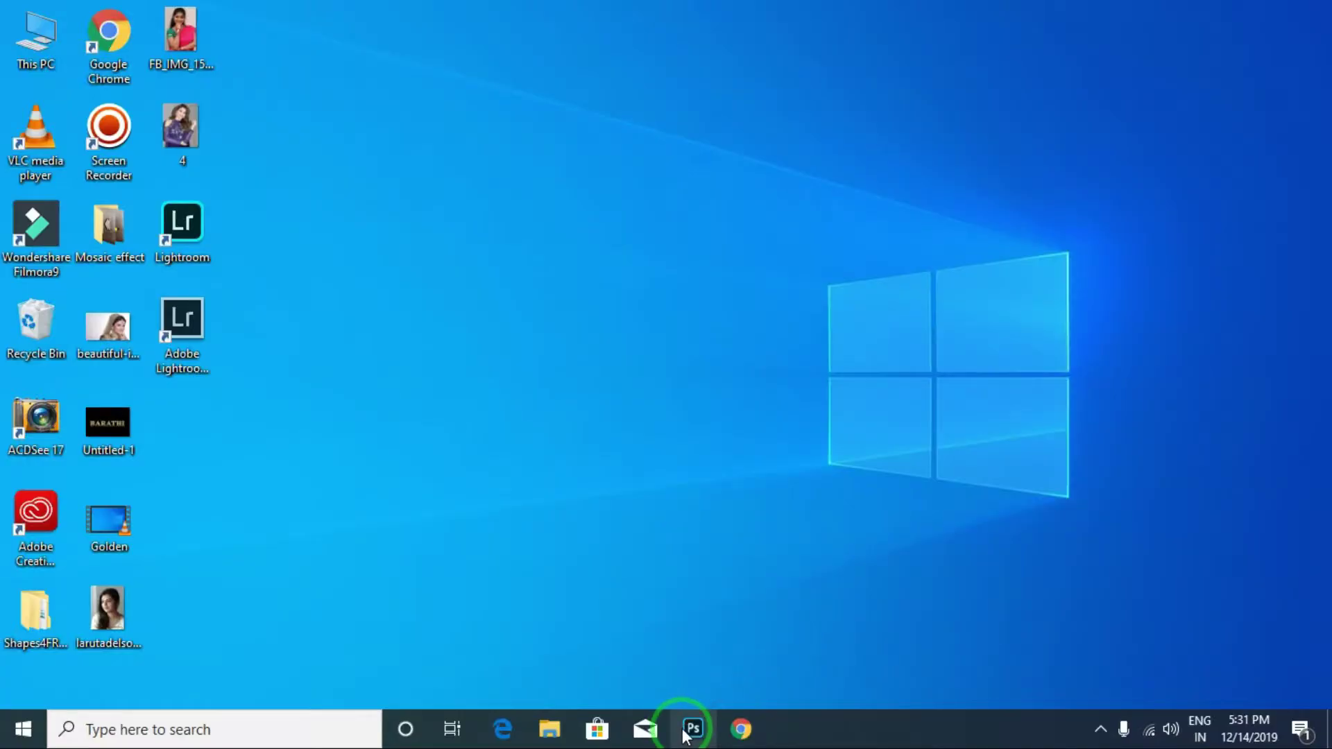
- Launch Photoshop from the Windows taskbar and wait for the Home screen
click(691, 729)
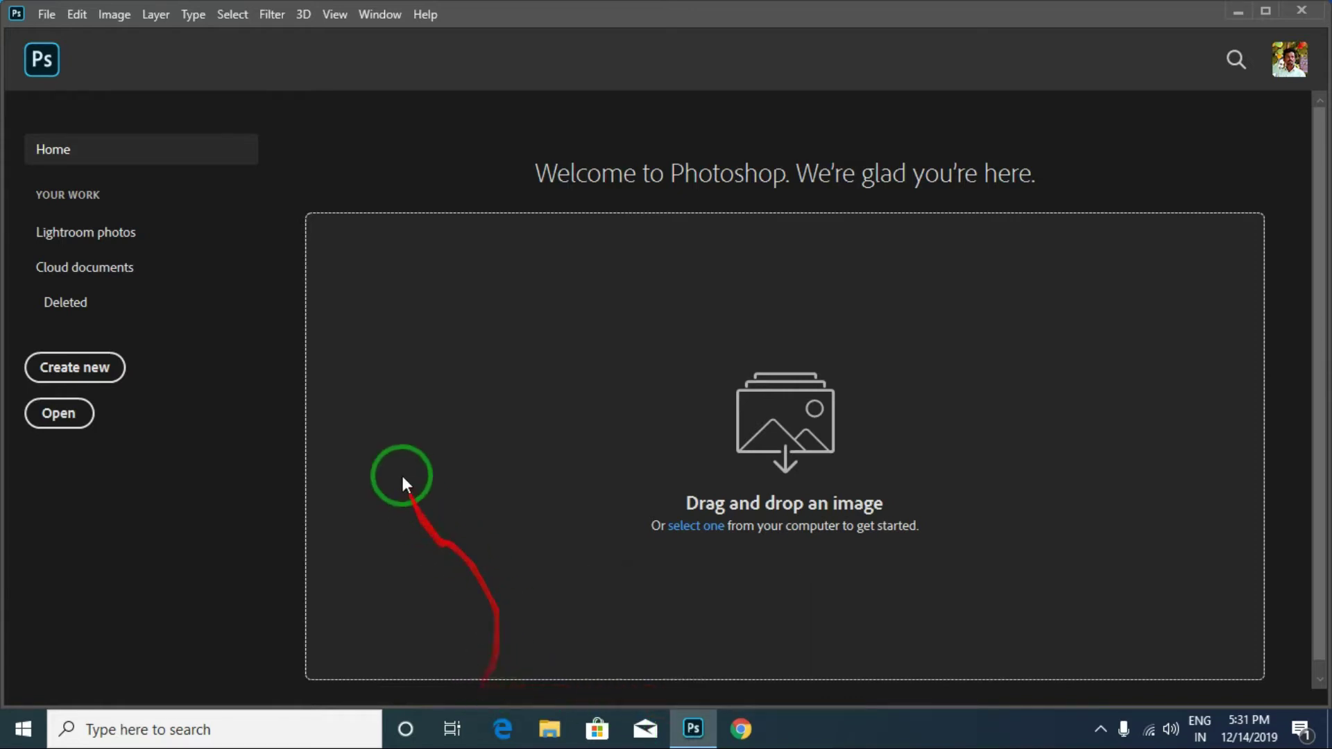
- Create a new blank document from the 12 x 8 in, 300 ppi recent preset
click(66, 375)
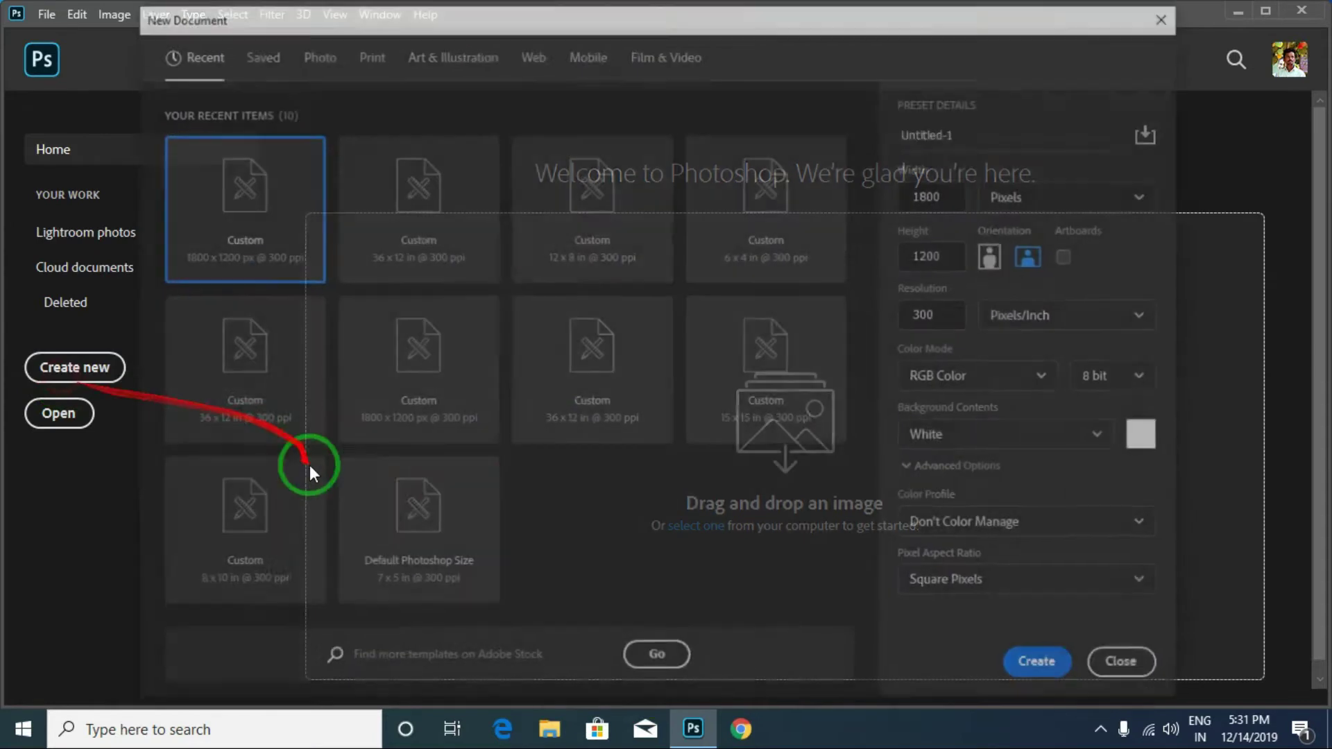
click(631, 210)
click(1041, 667)
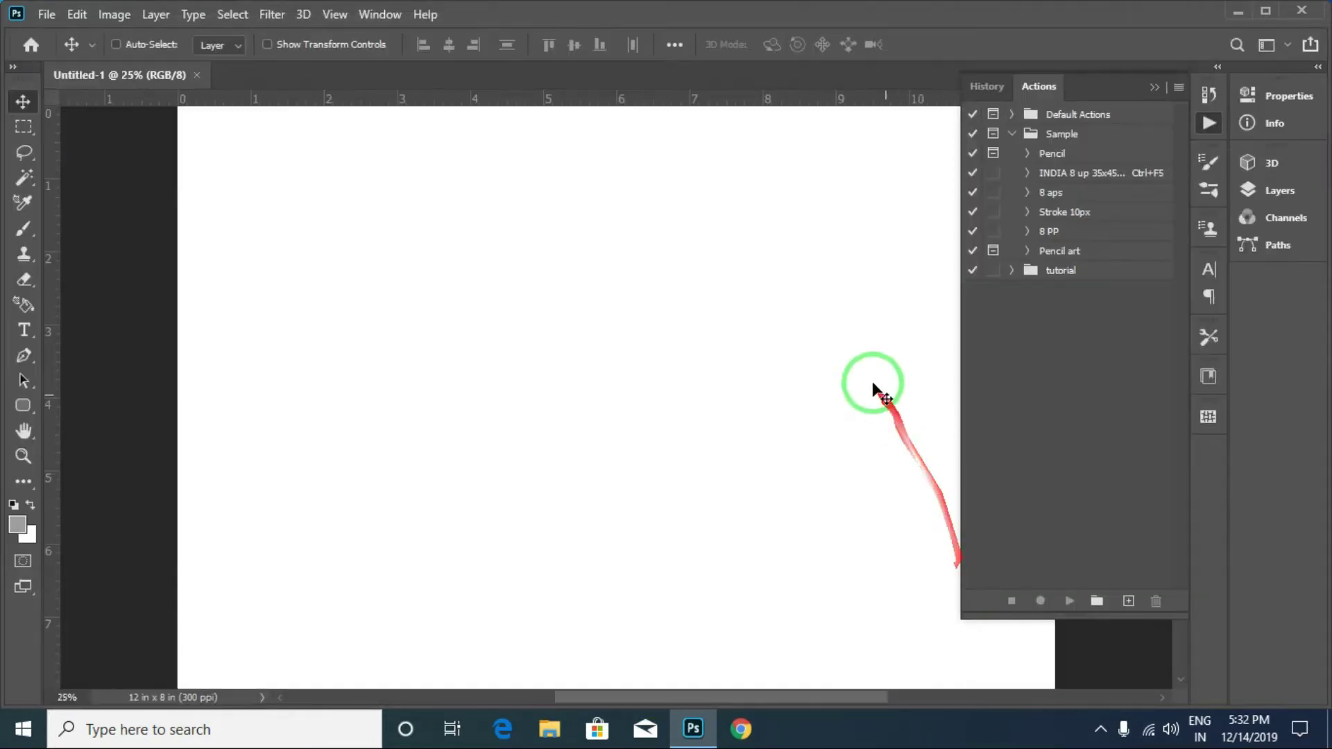
- Hide and reshow the Actions panel, then collapse the Sample and Default Actions sets
click(1153, 87)
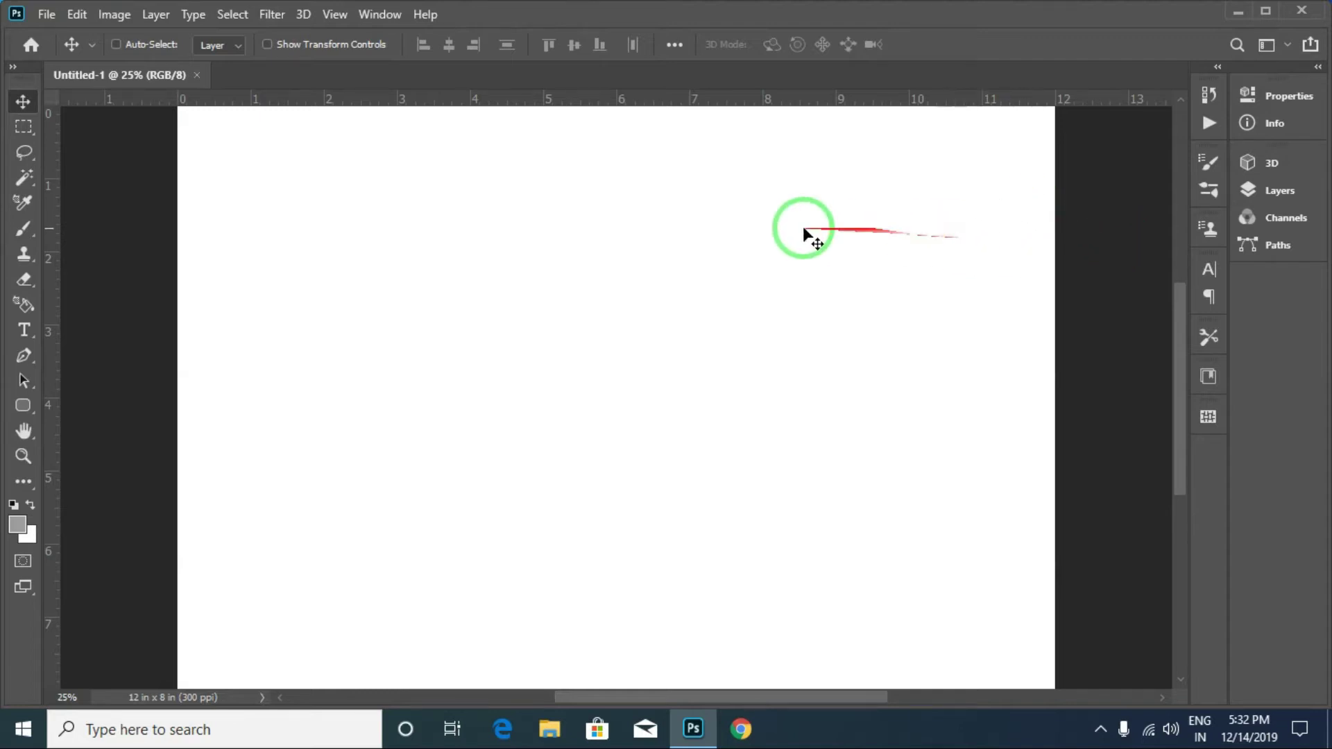
click(1210, 122)
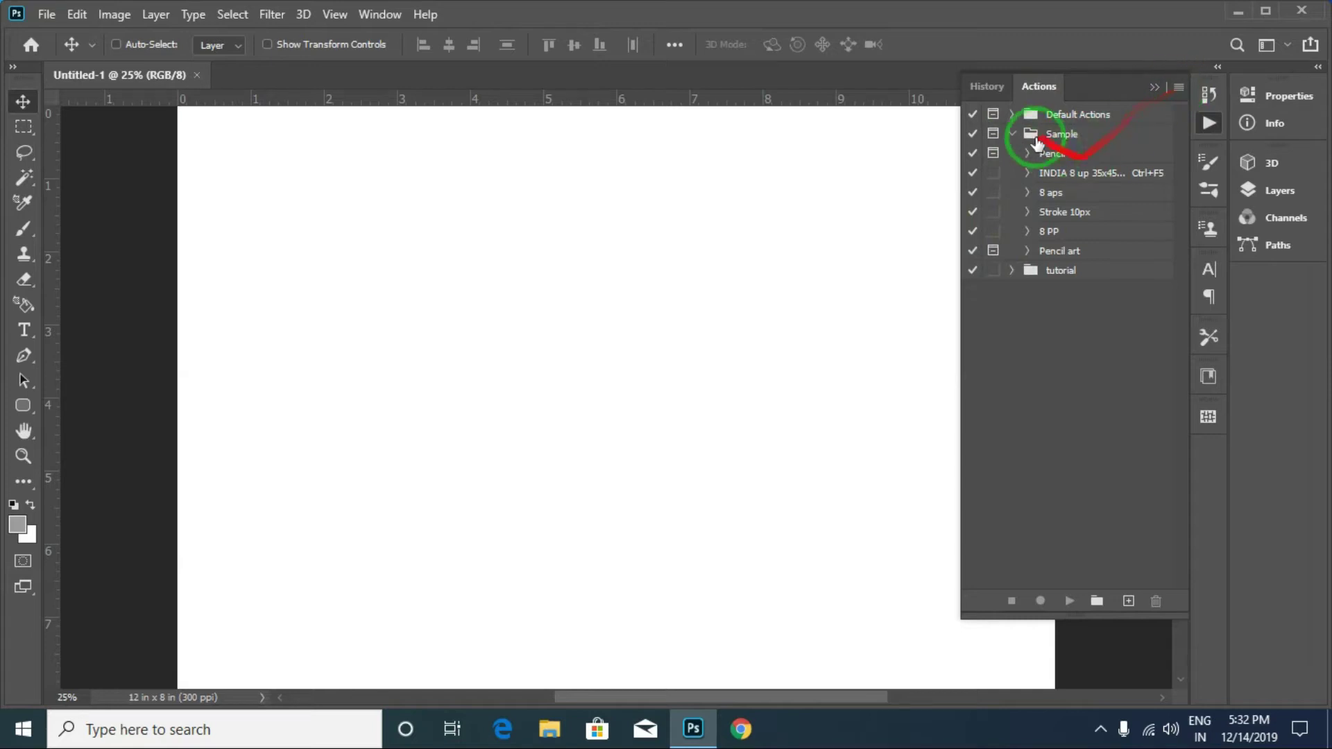
click(1012, 133)
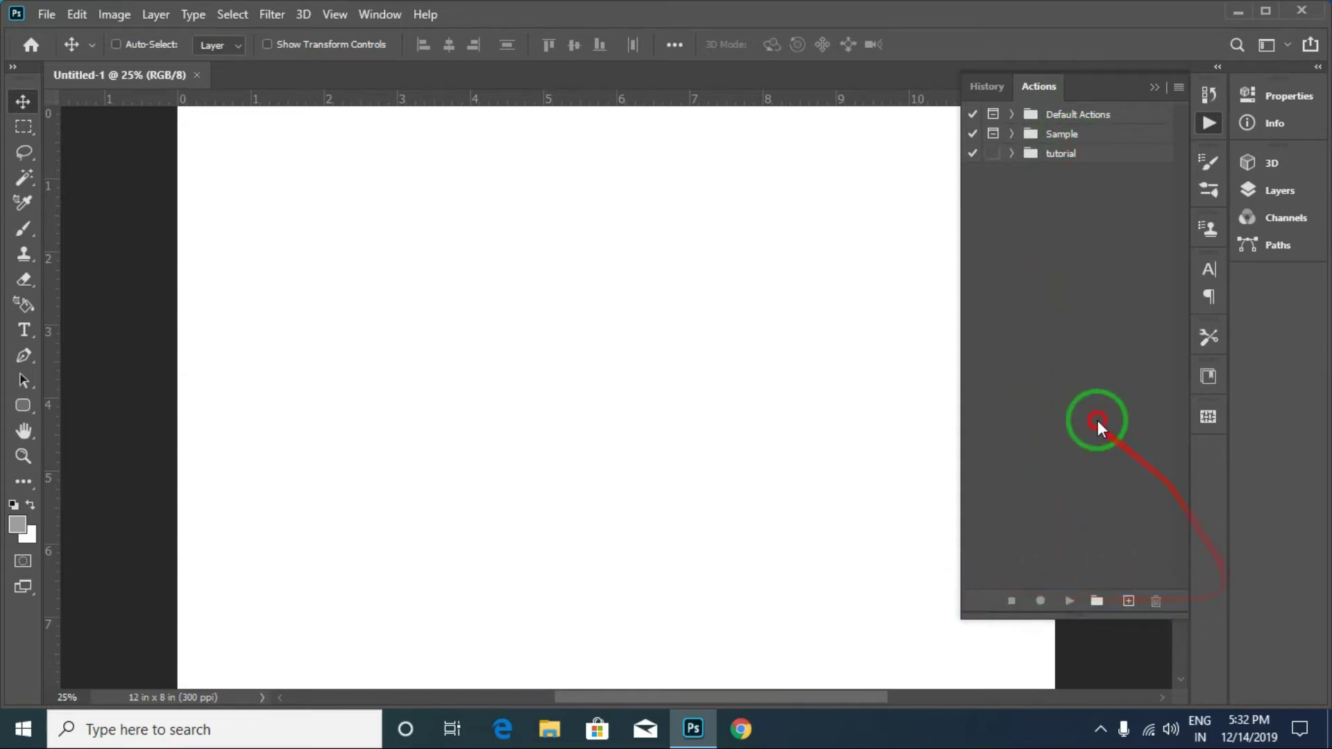
click(1012, 115)
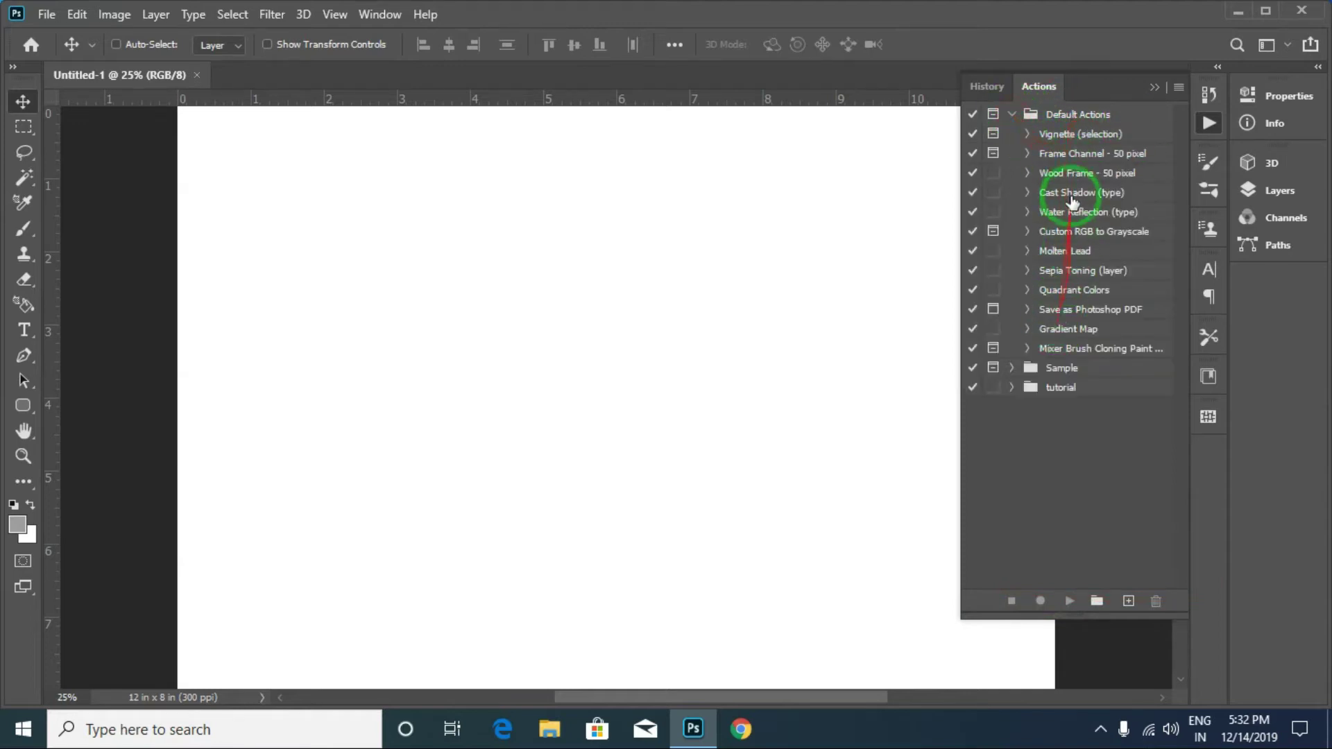
click(1011, 116)
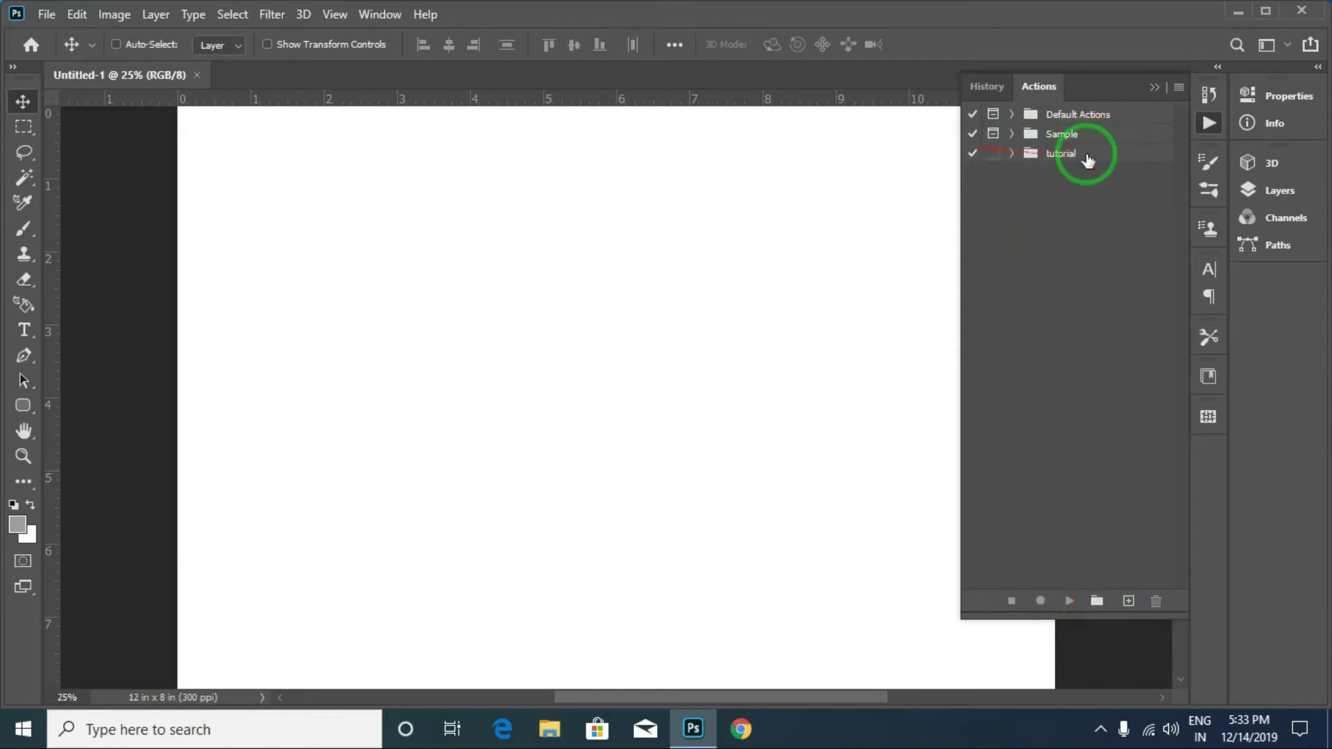
click(1012, 153)
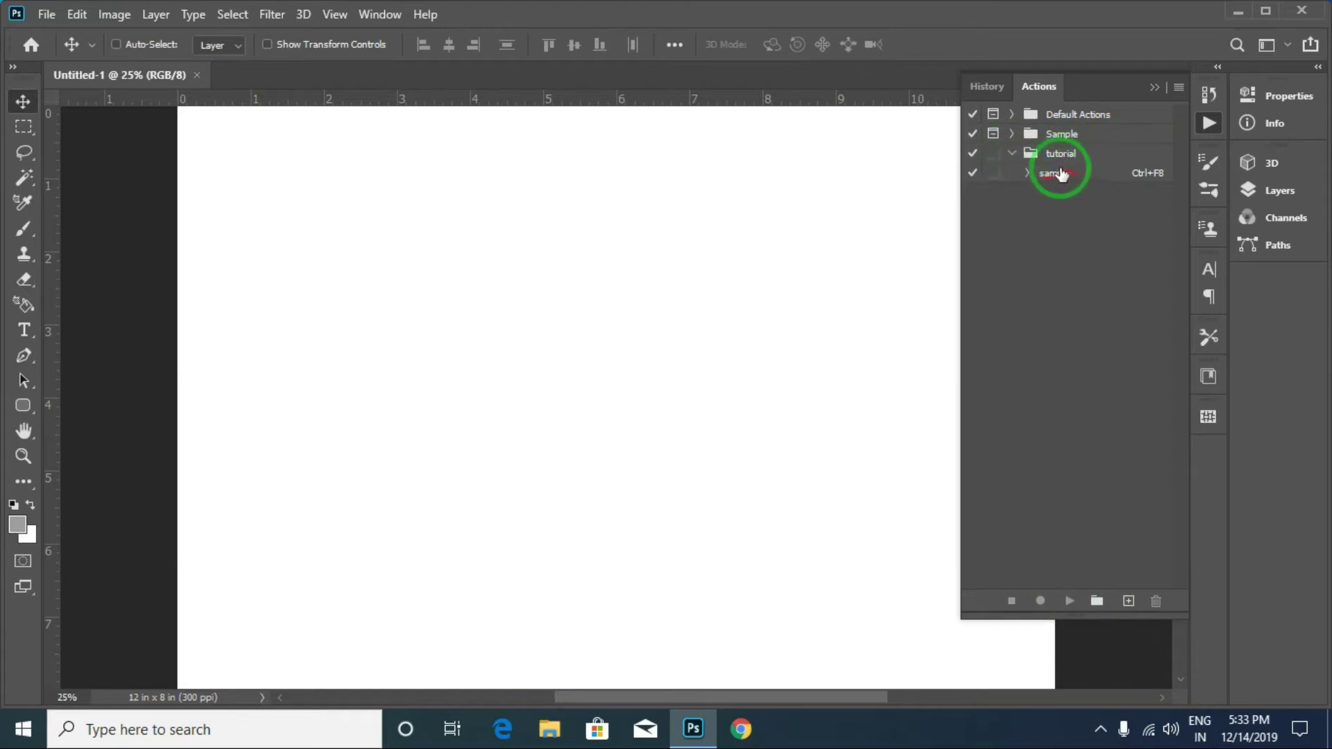
click(1013, 133)
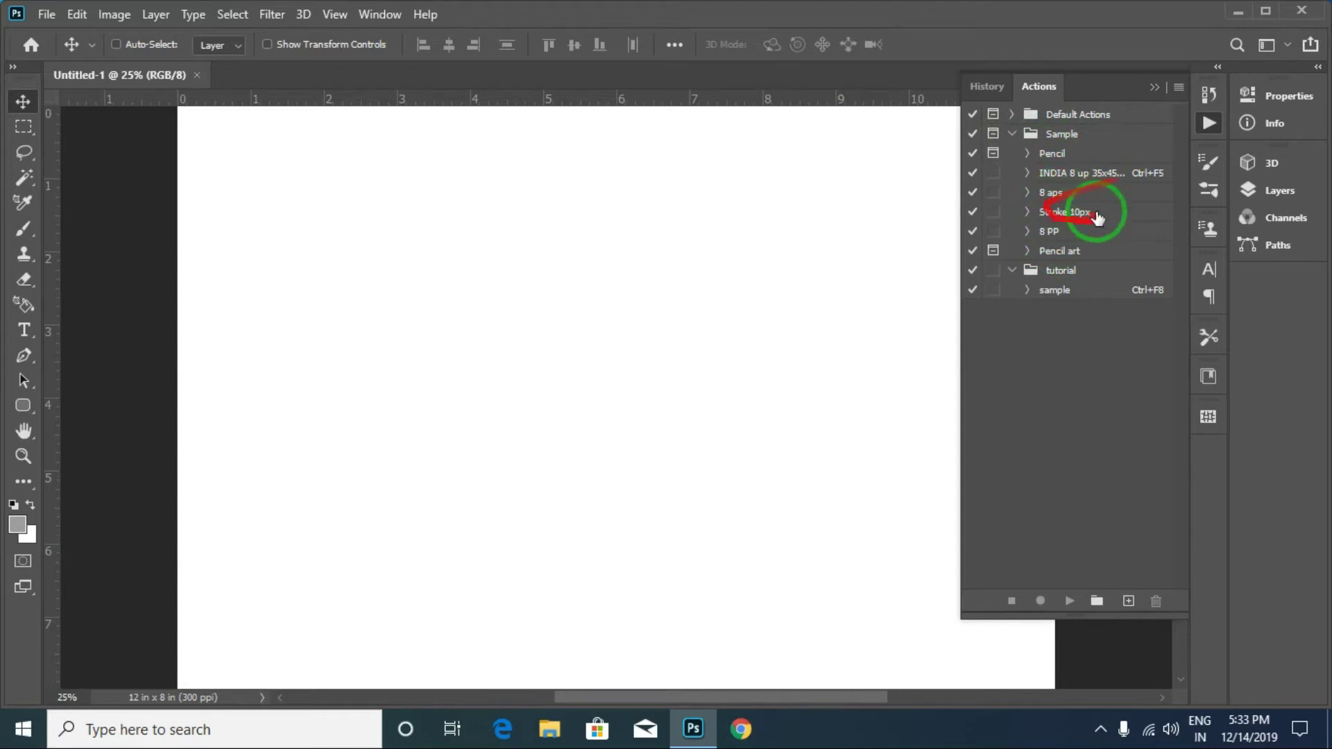
click(1028, 154)
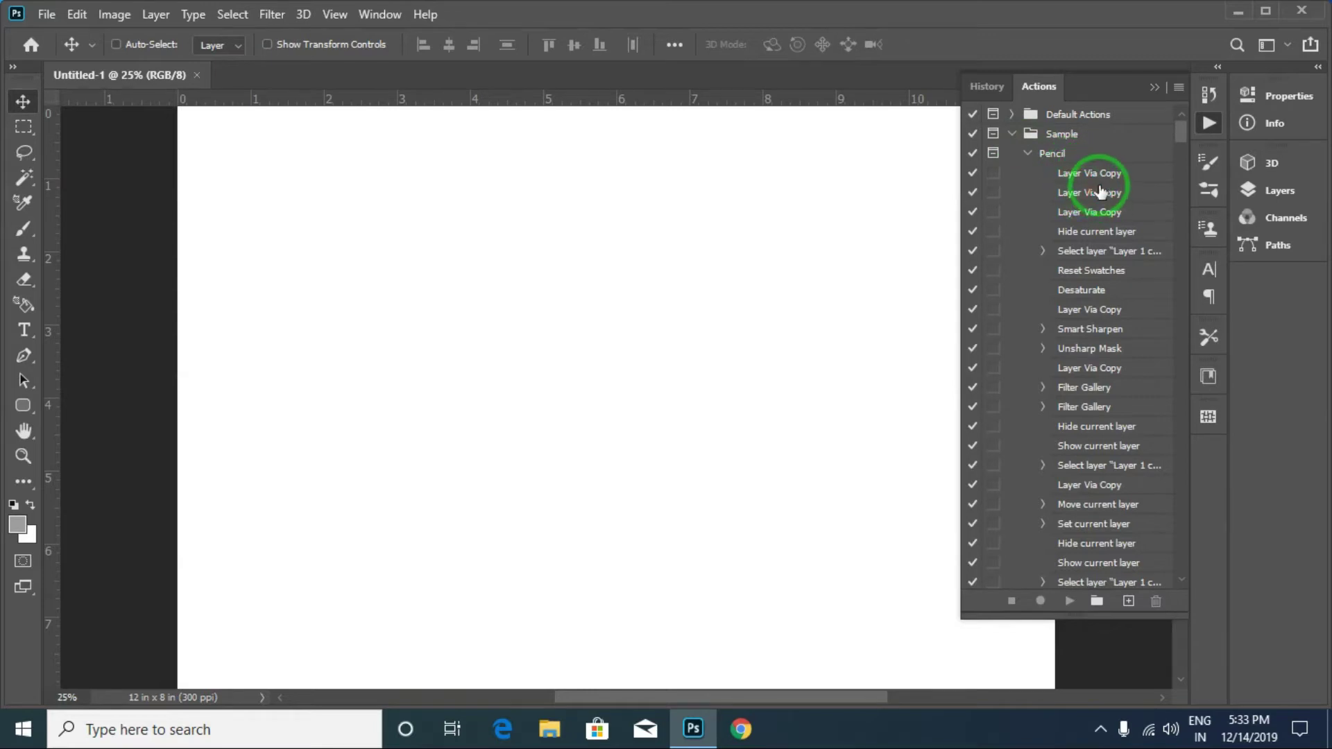
scroll(1087, 490, down, 3)
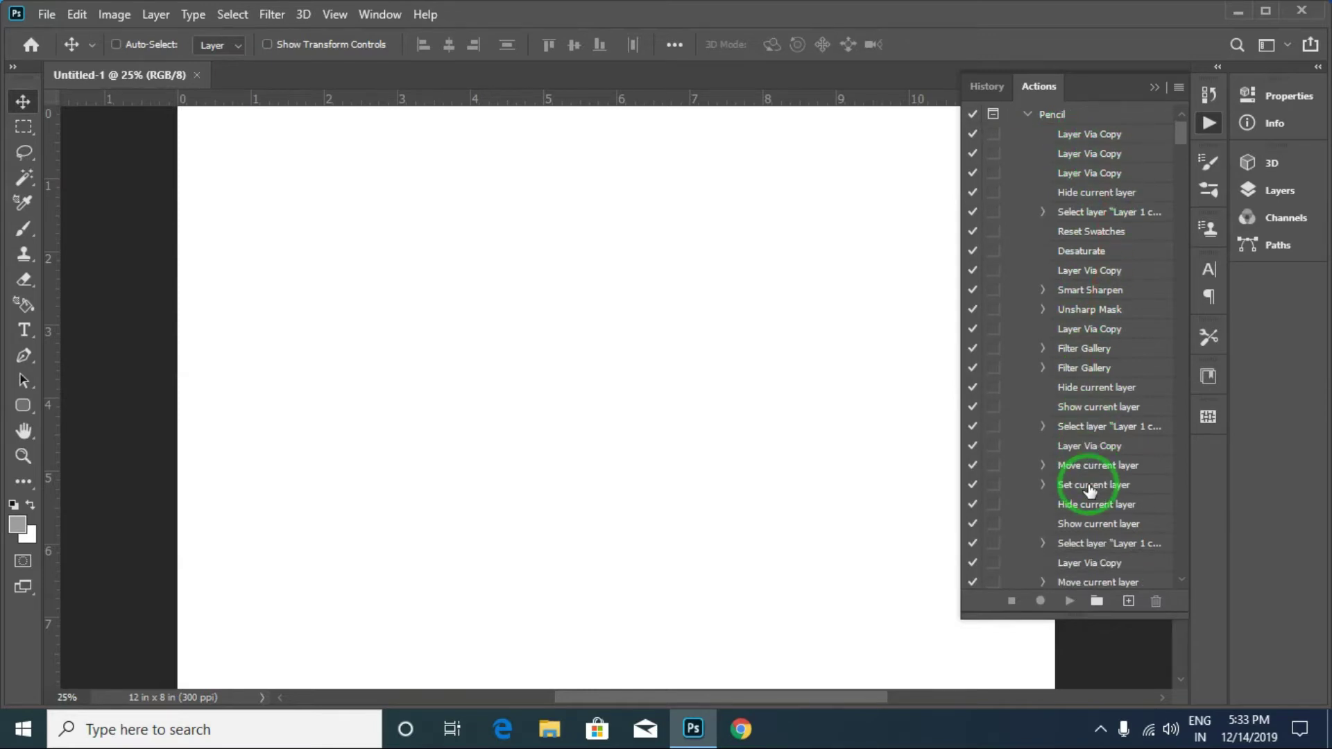
scroll(1087, 491, down, 2)
scroll(1087, 492, up, 5)
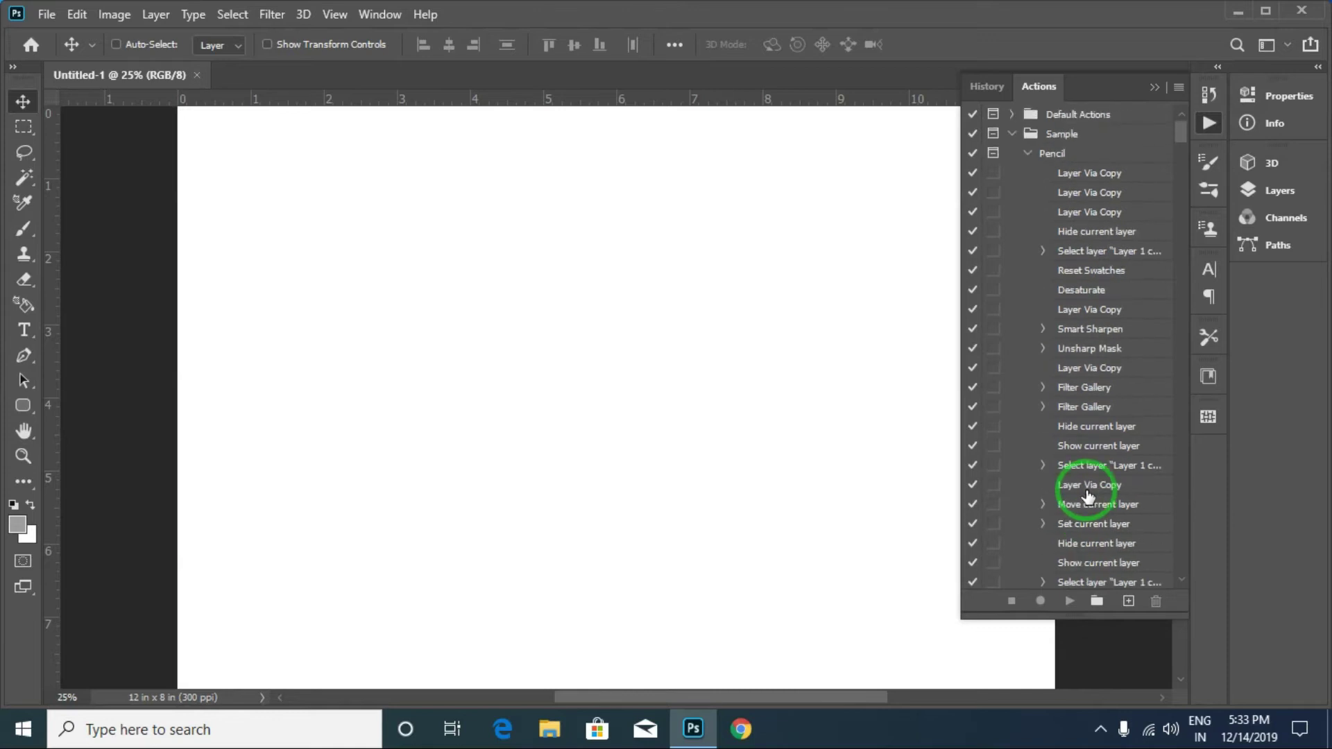
click(1028, 154)
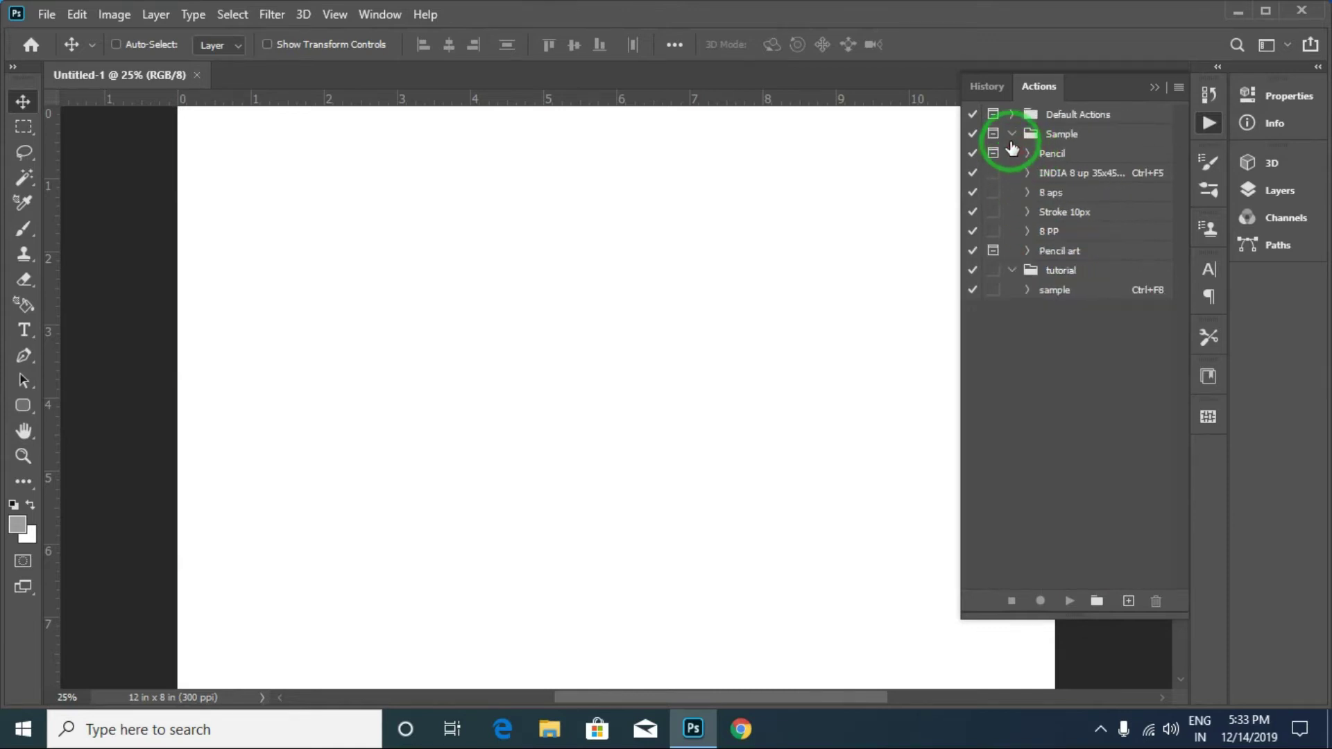
click(1012, 134)
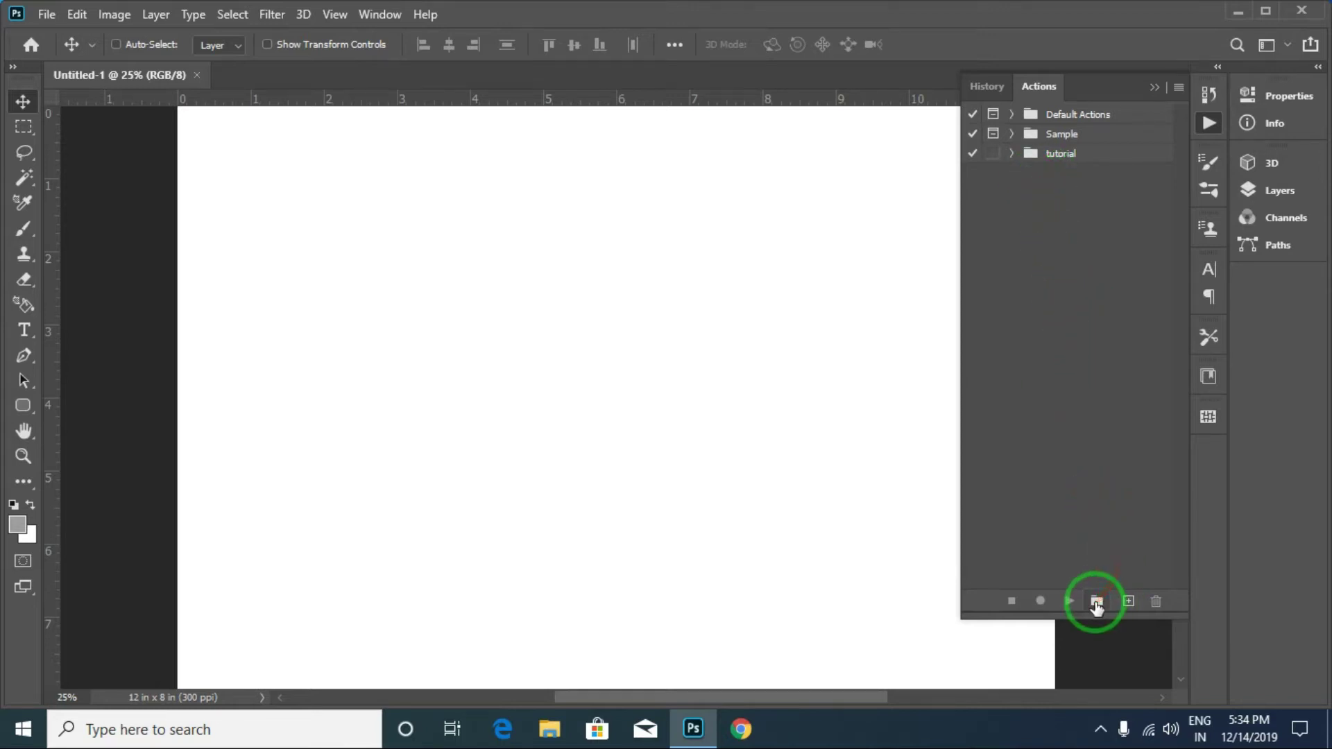
click(1041, 154)
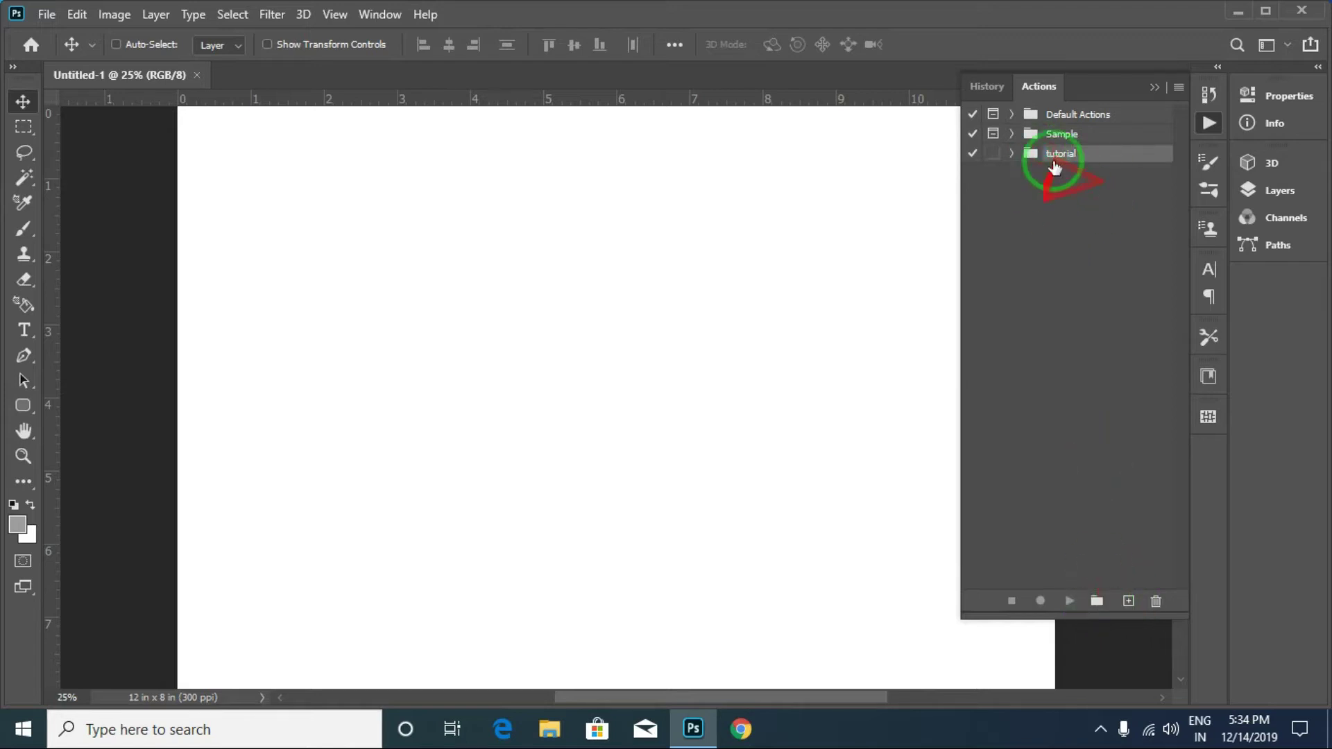
click(1129, 602)
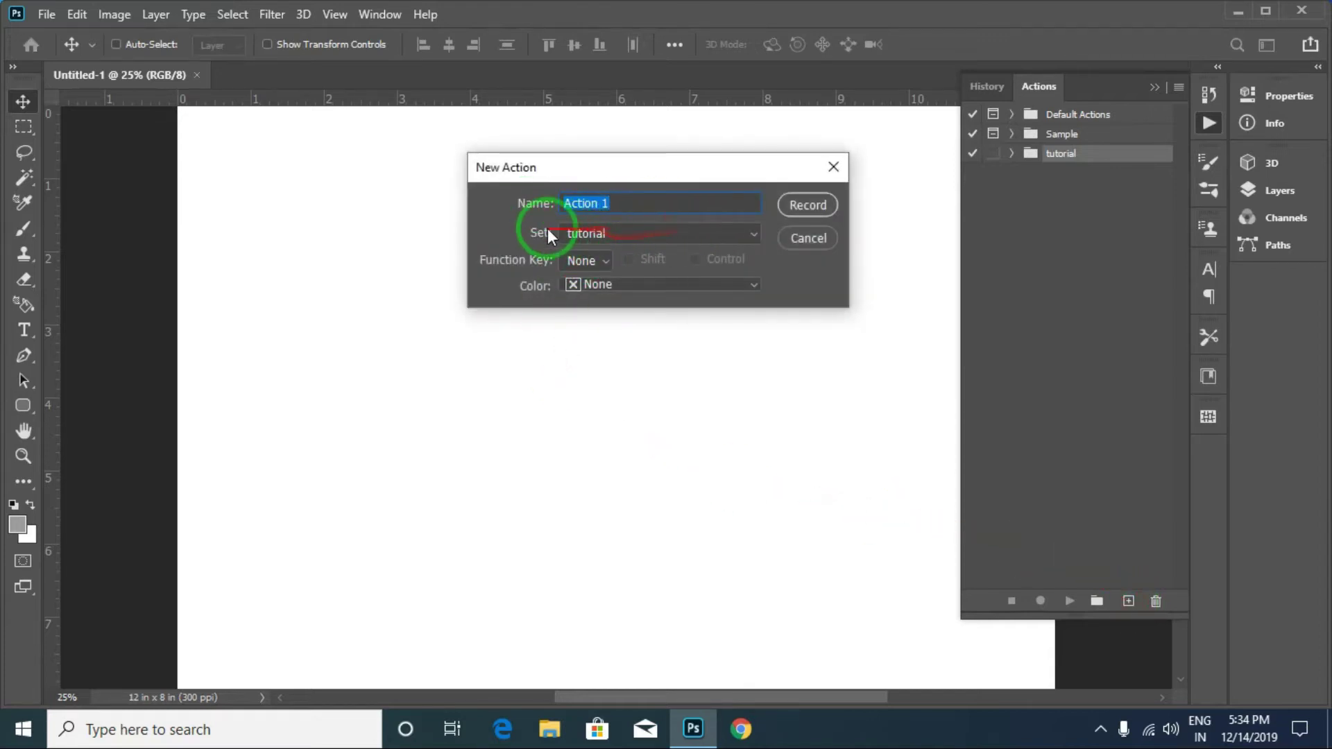
click(643, 235)
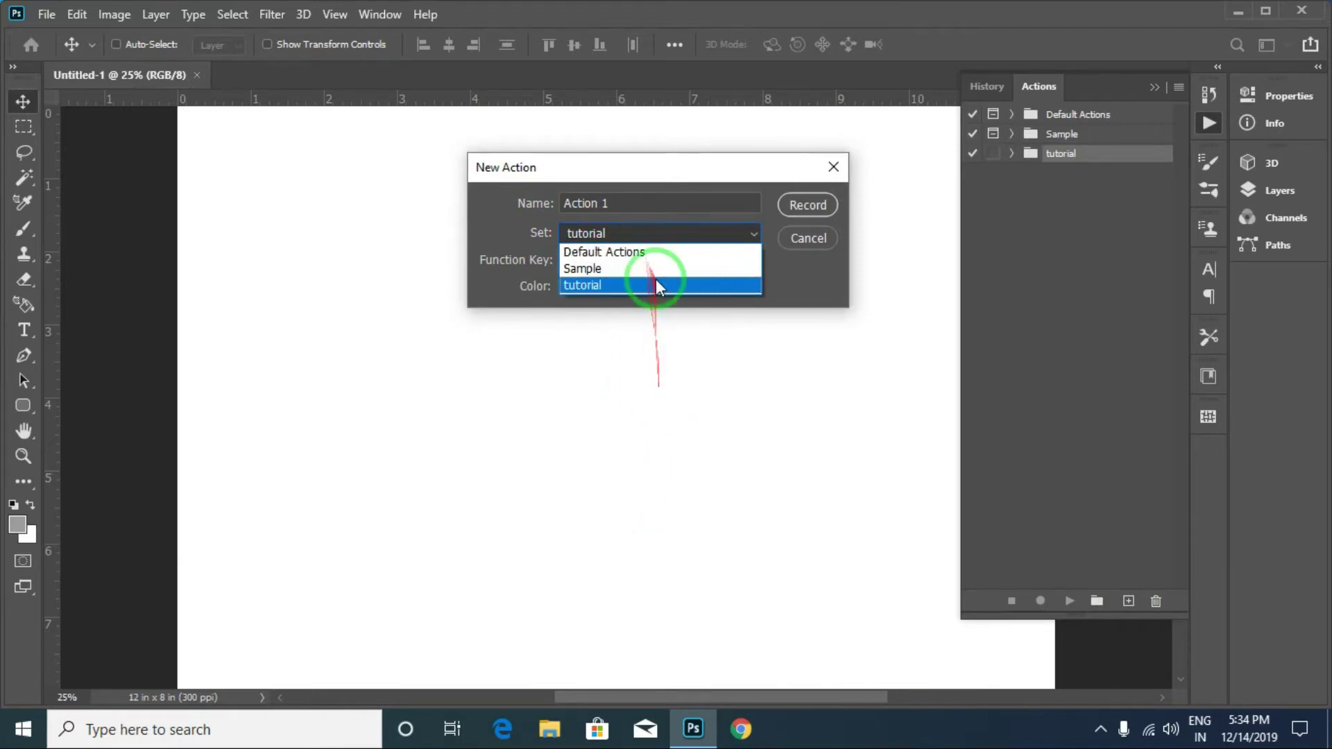
click(601, 286)
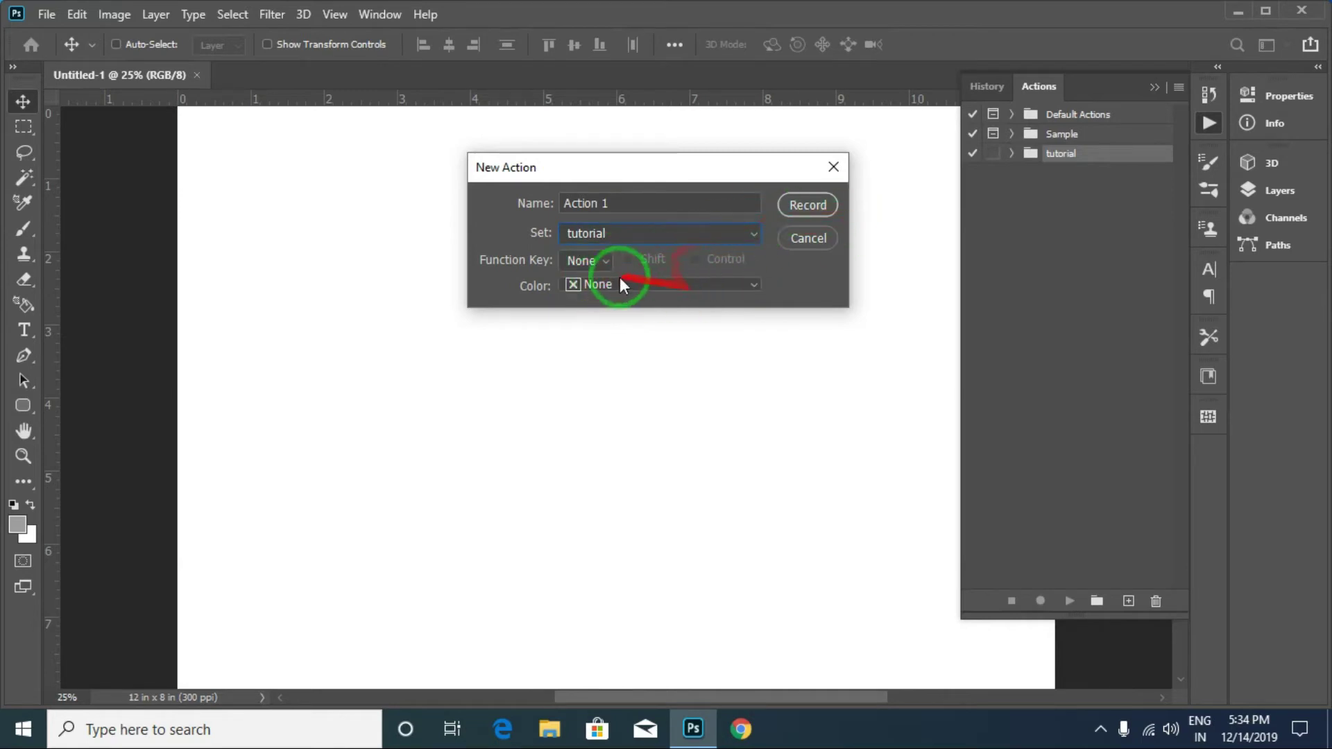
click(606, 265)
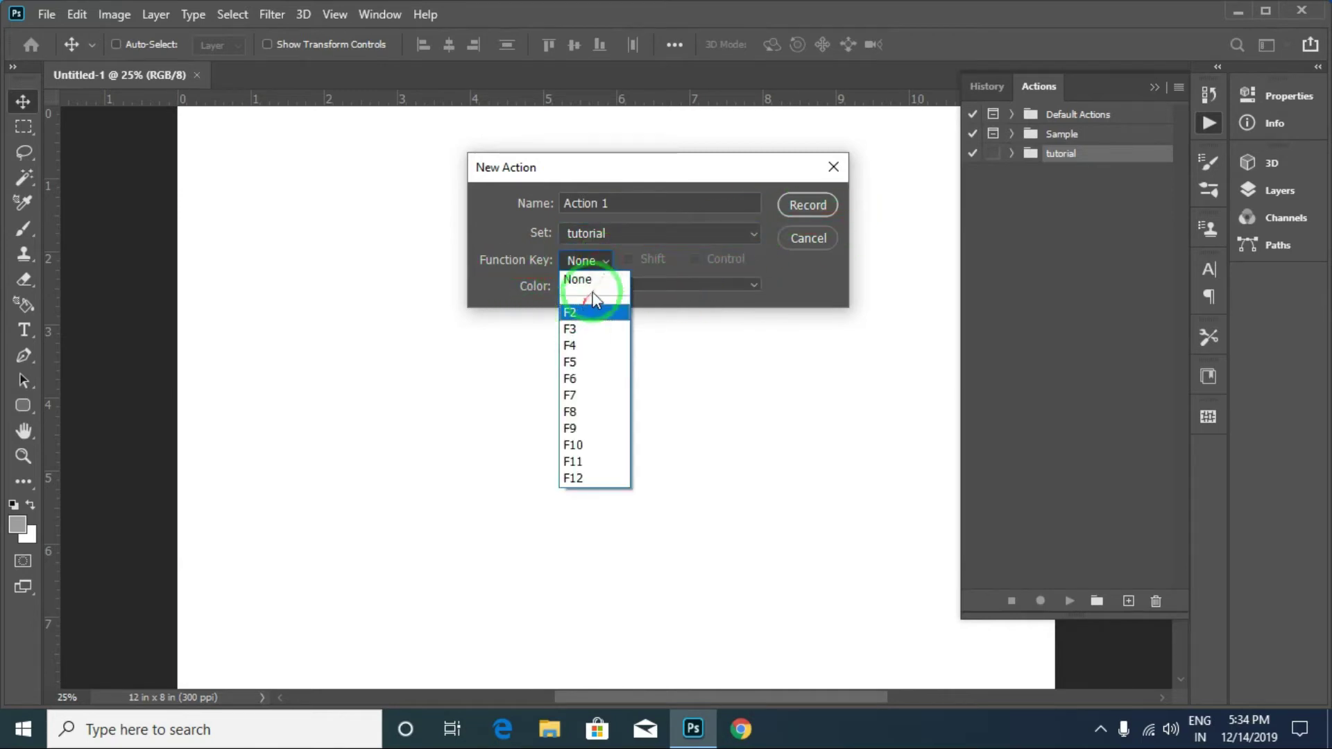
click(608, 258)
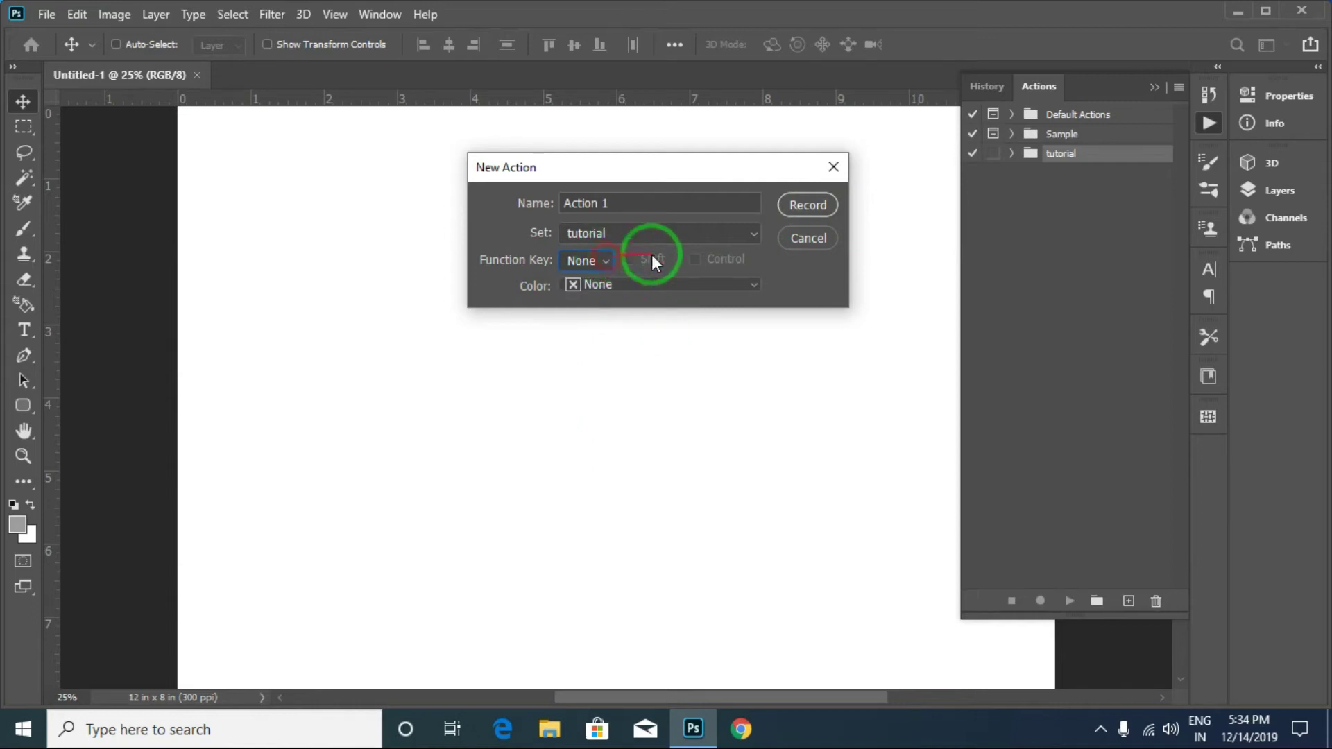
drag(580, 259, 608, 261)
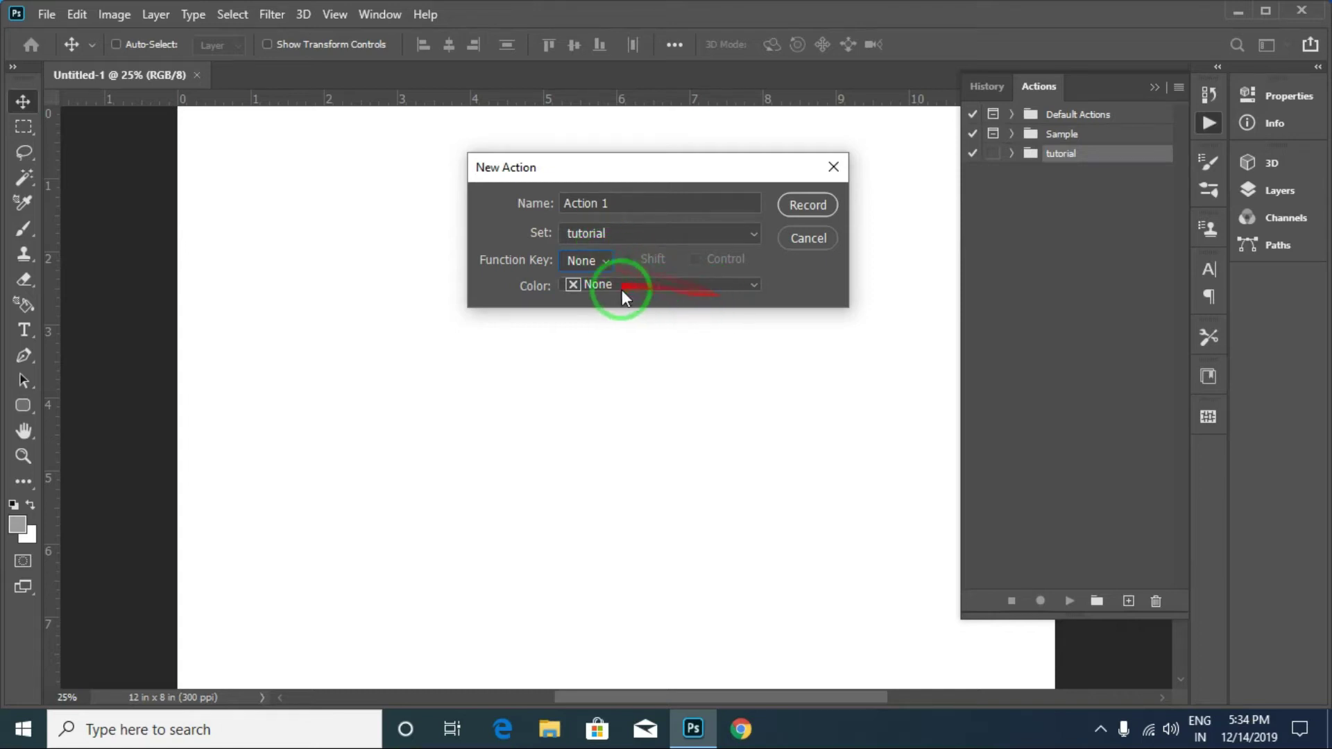
click(730, 280)
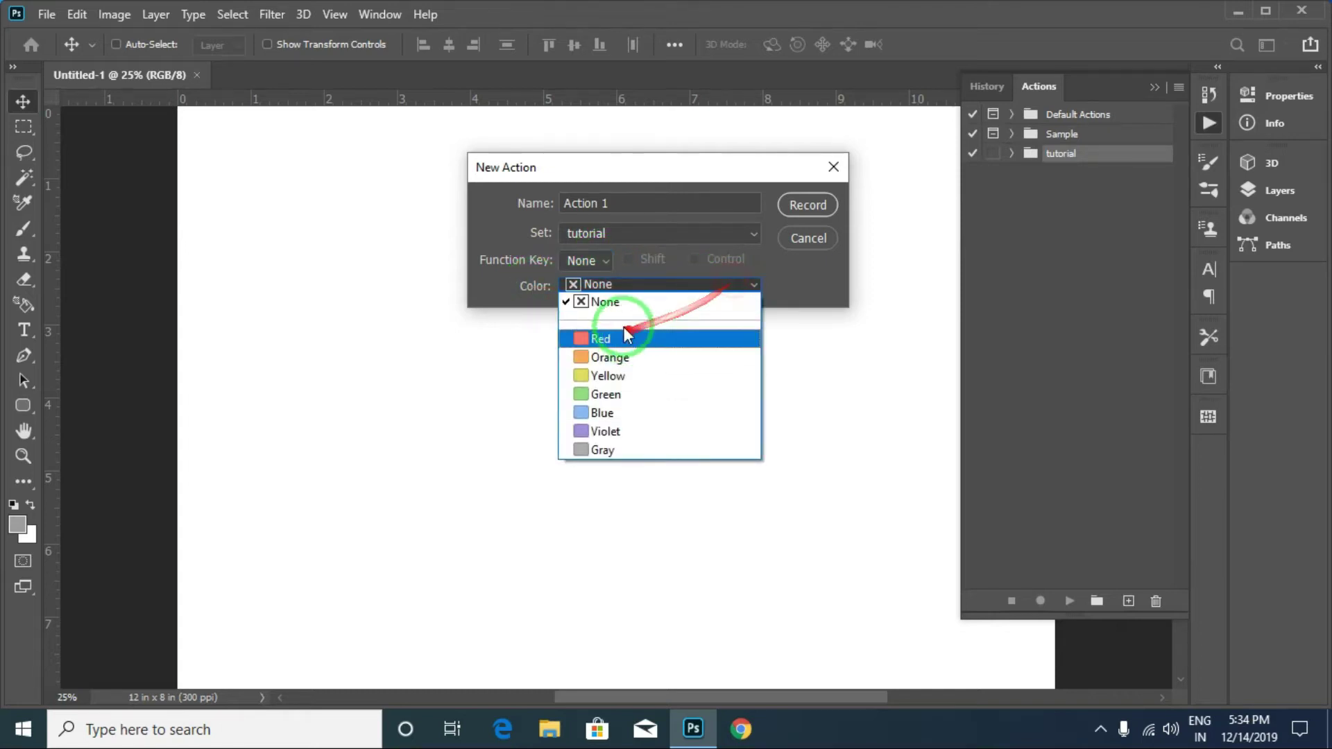
click(797, 291)
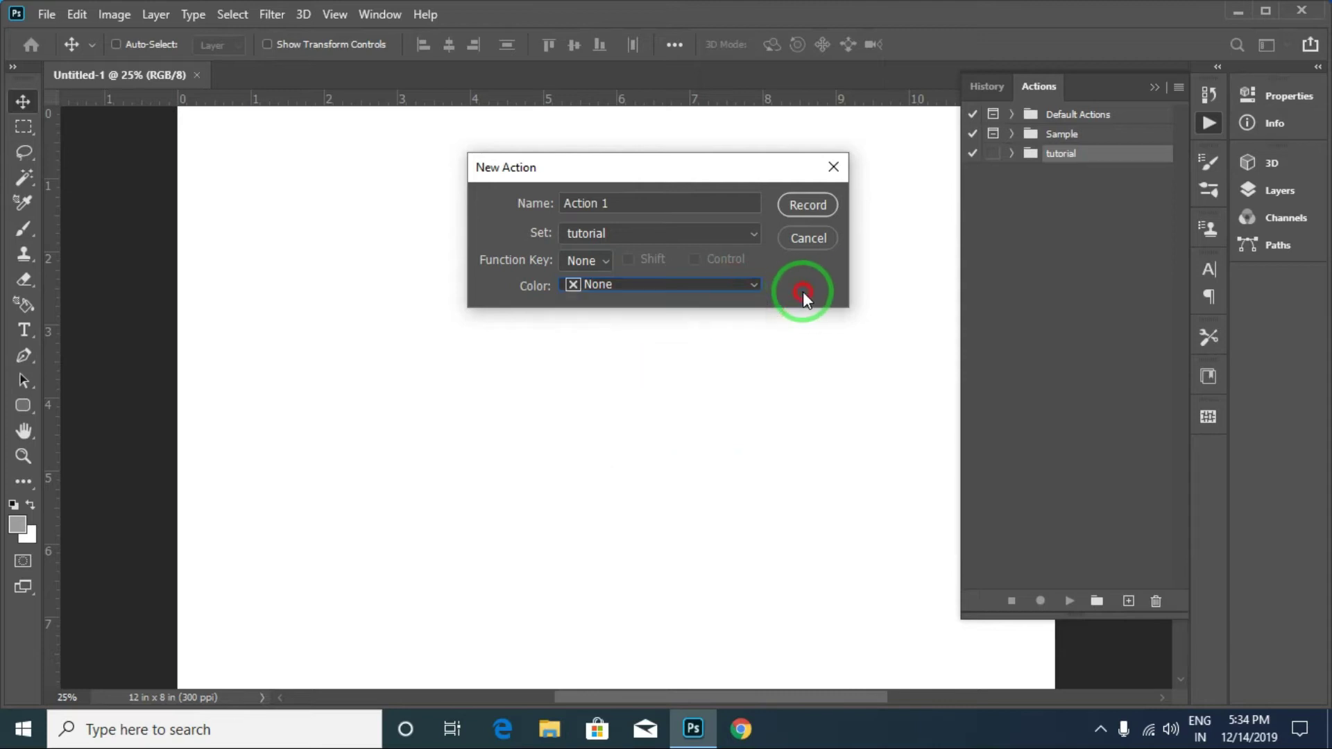
click(806, 237)
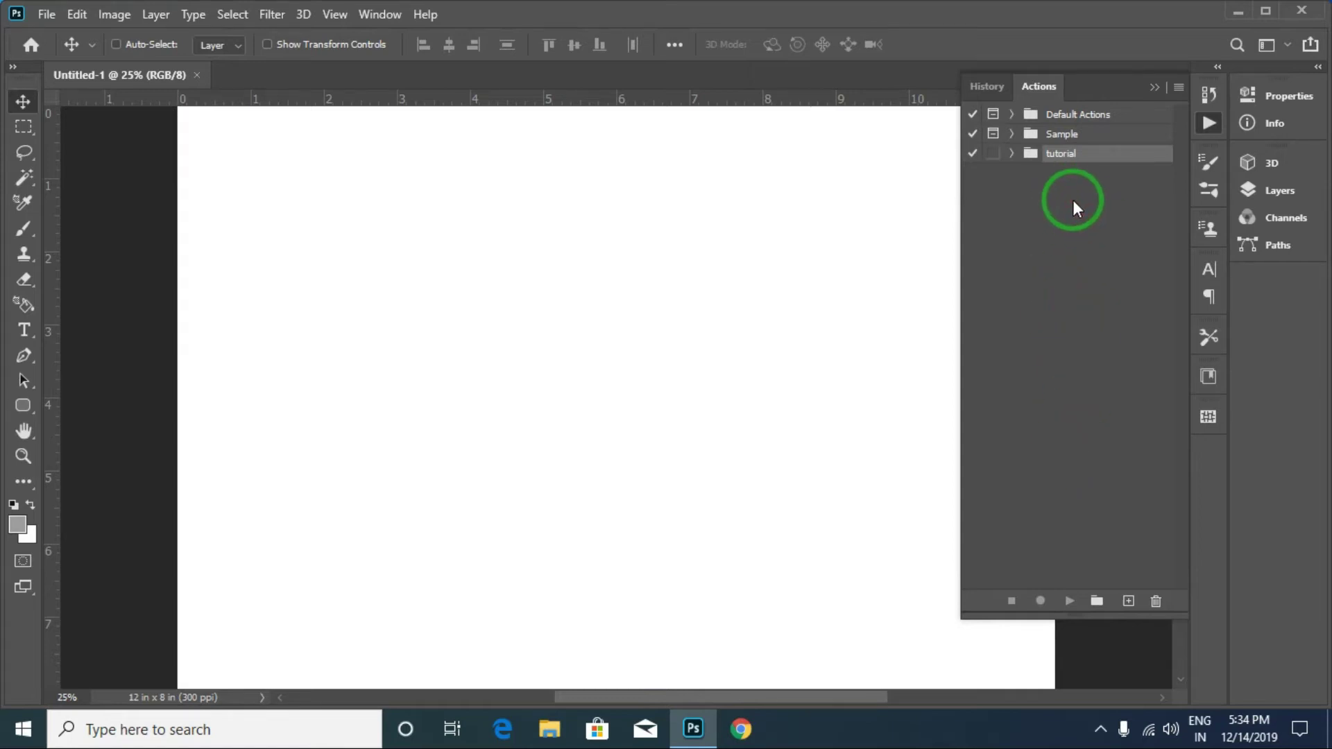
click(1039, 220)
click(1052, 155)
drag(1052, 155, 1098, 203)
click(1012, 153)
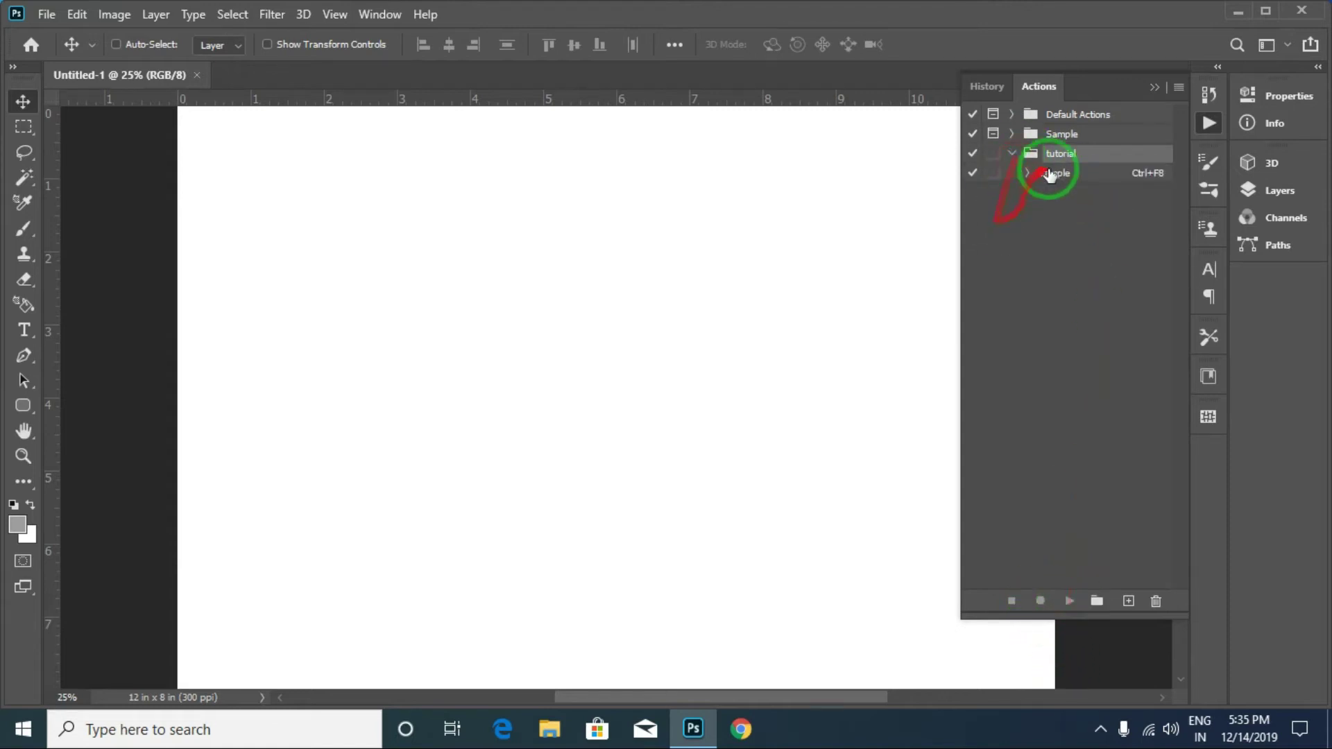
drag(1055, 175, 1073, 611)
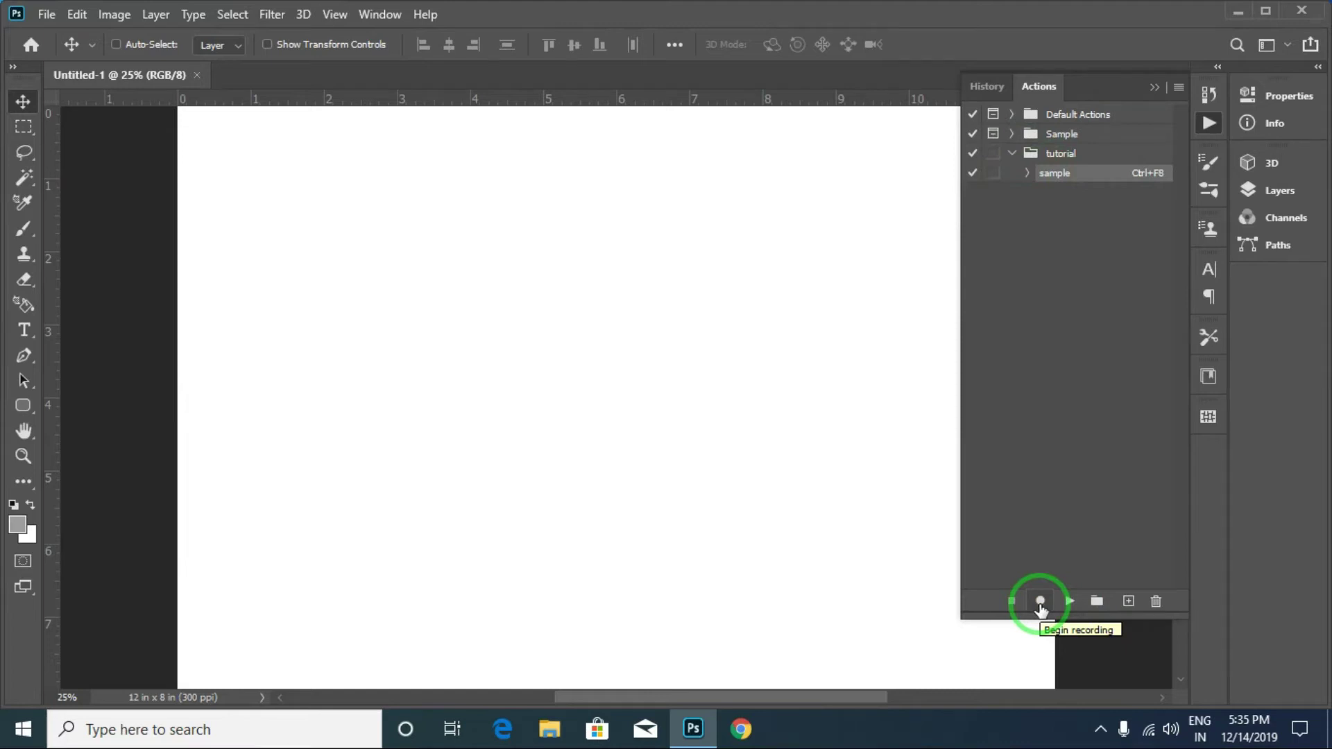
mouse_move(1069, 175)
mouse_down()
mouse_move(1067, 406)
mouse_move(1011, 607)
mouse_move(1085, 396)
mouse_up()
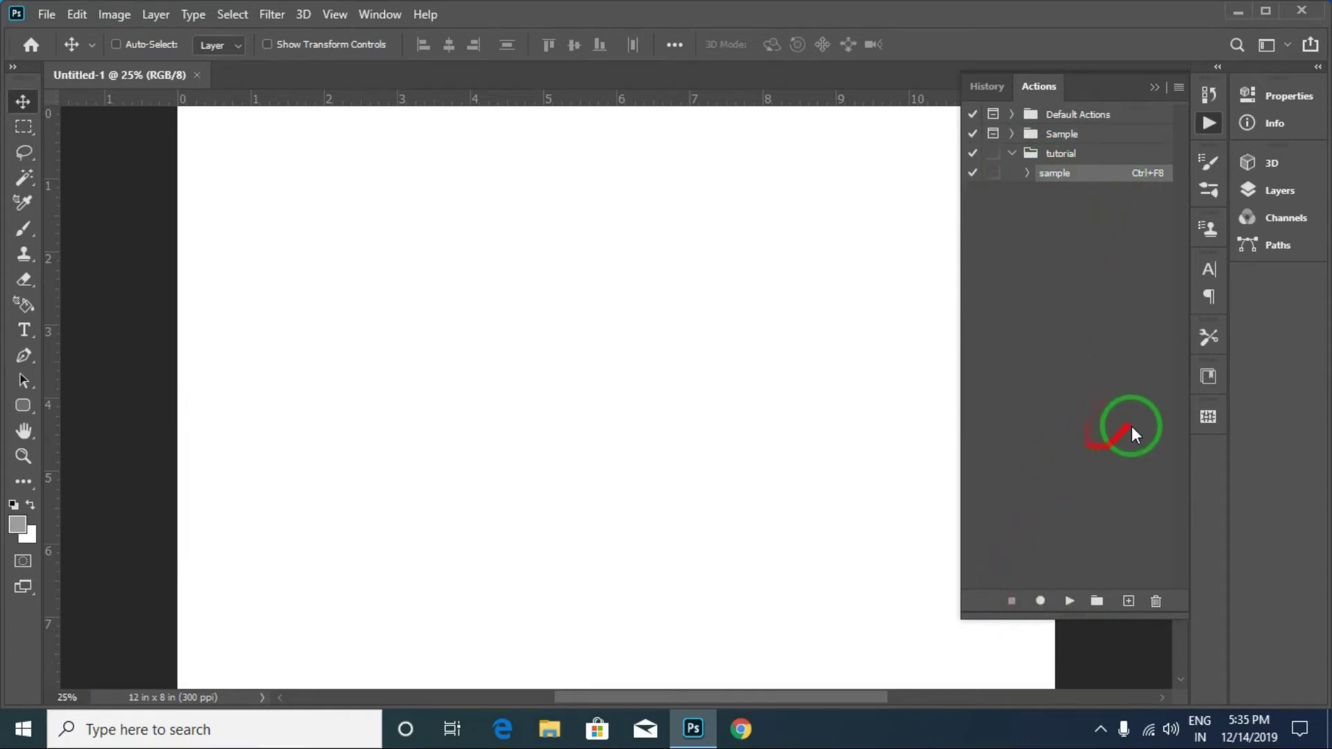
click(1012, 153)
mouse_move(1043, 231)
mouse_down()
mouse_move(963, 644)
mouse_move(1107, 416)
mouse_move(1063, 102)
mouse_up()
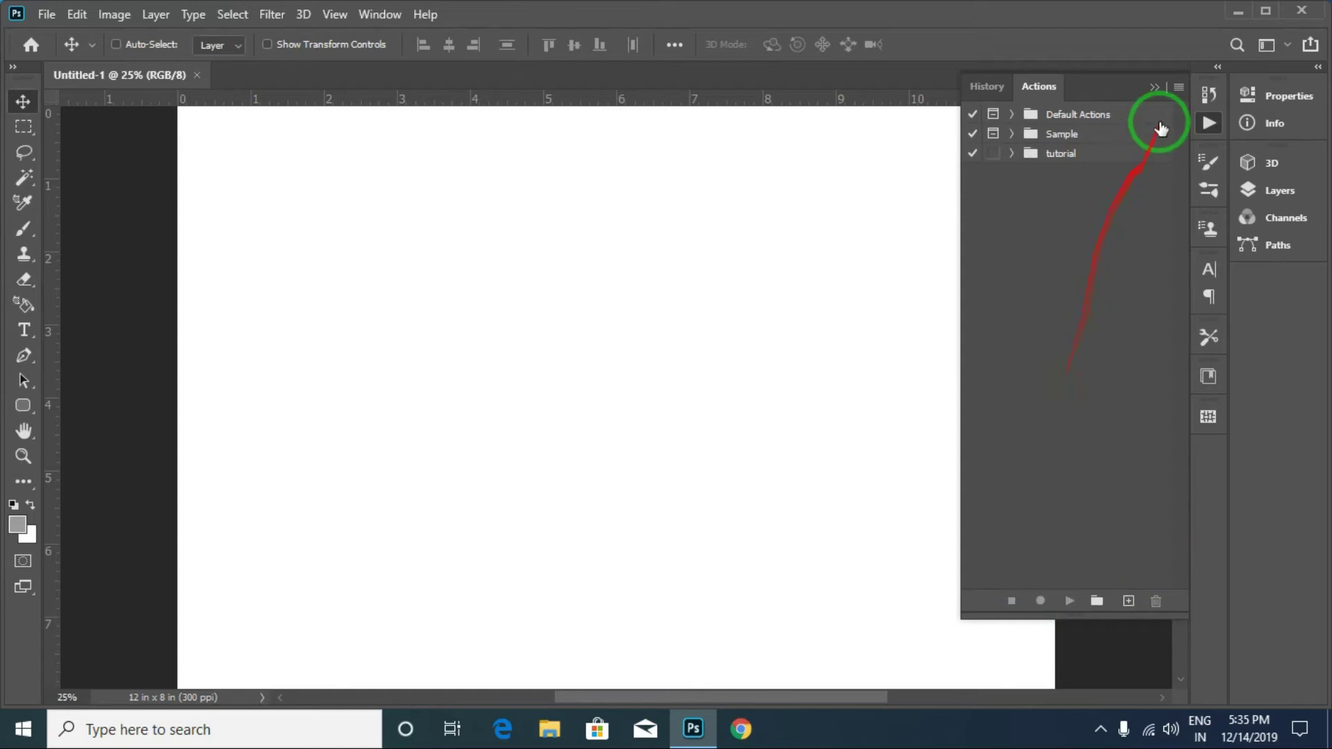
- Switch the Actions panel to Button Mode and run the sample action
click(1180, 86)
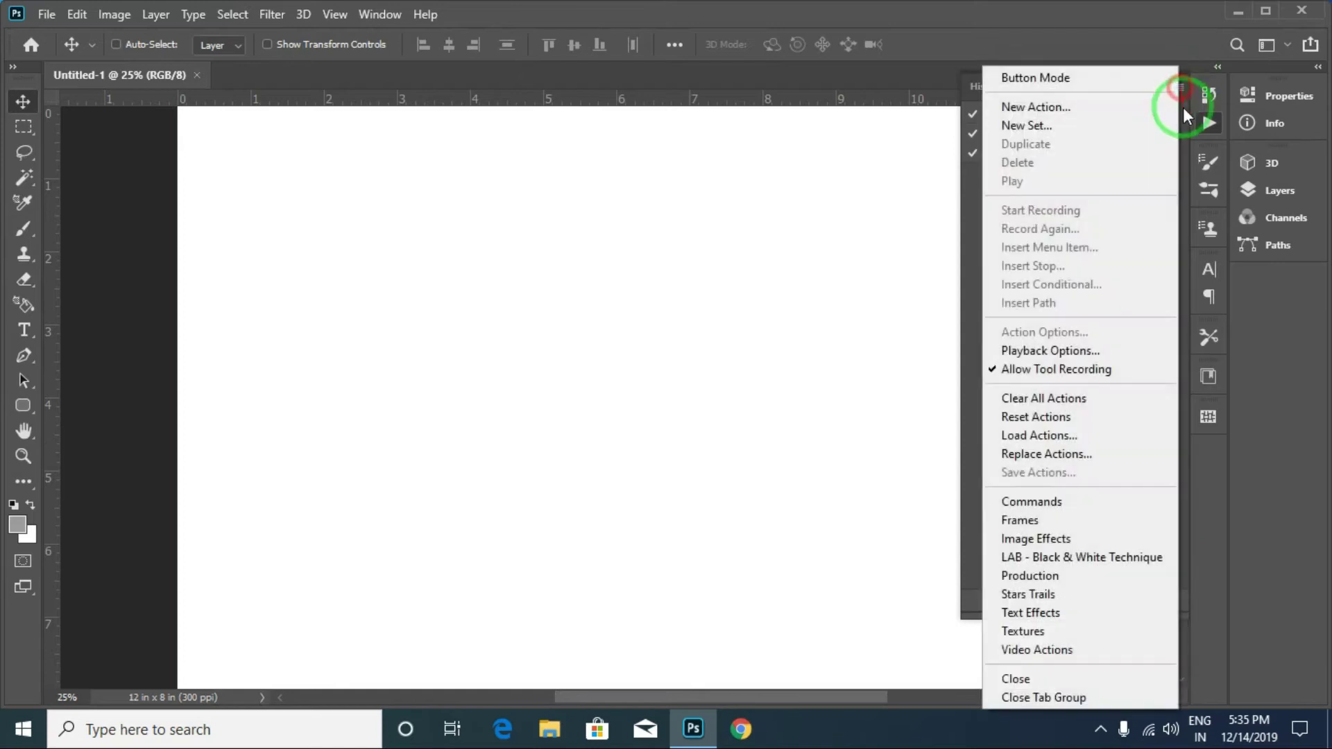
click(1074, 77)
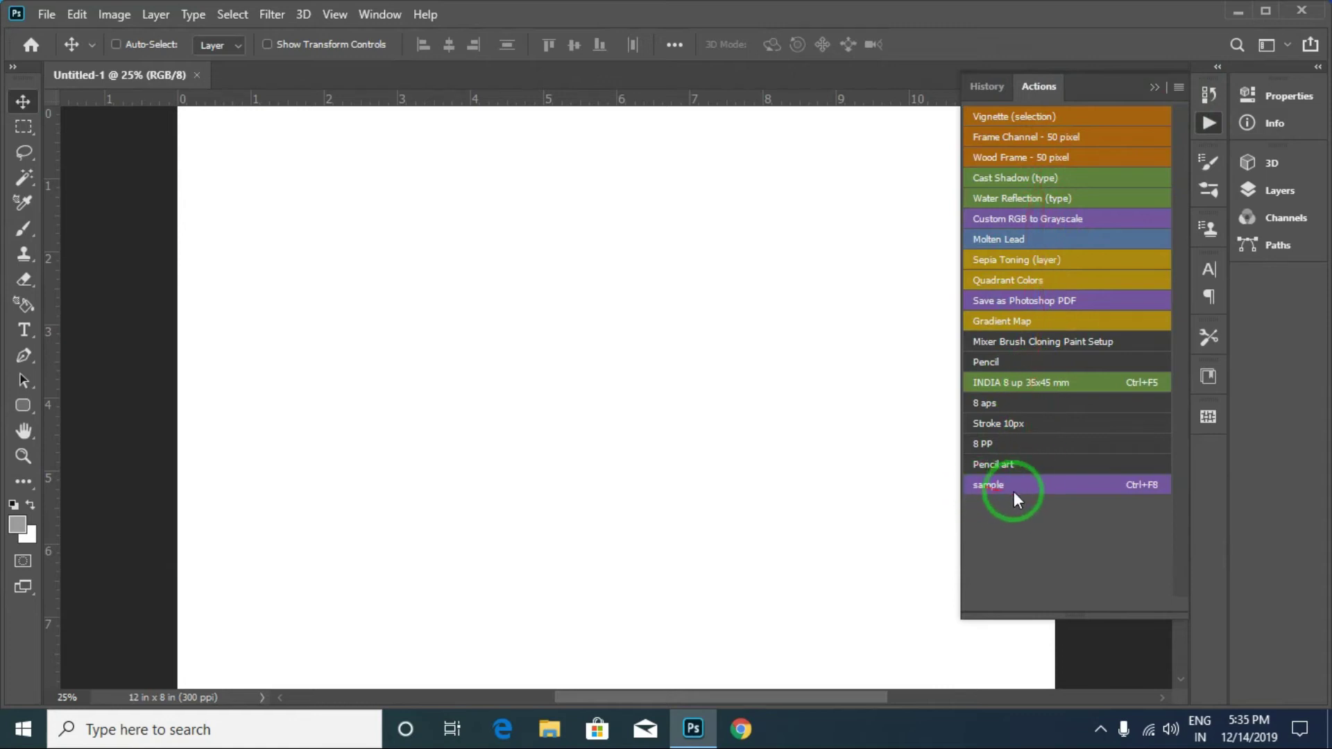
click(1040, 482)
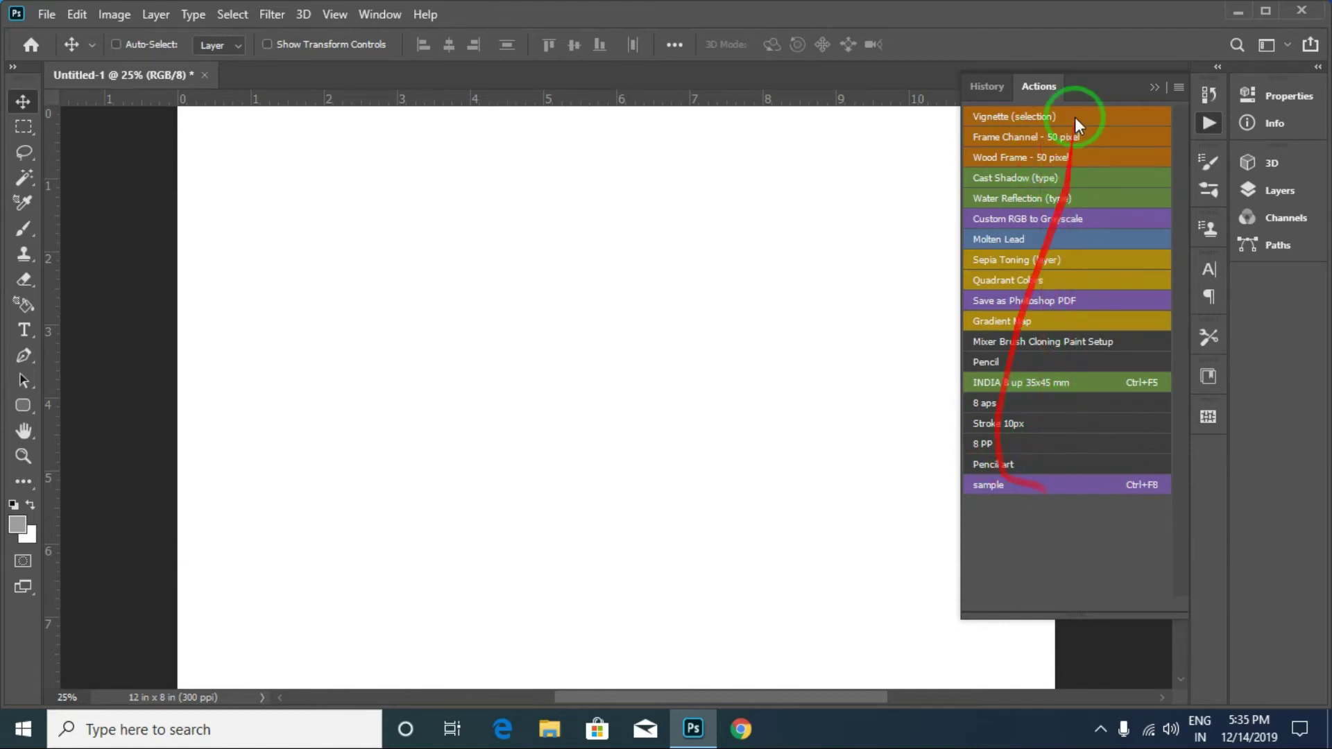
click(998, 485)
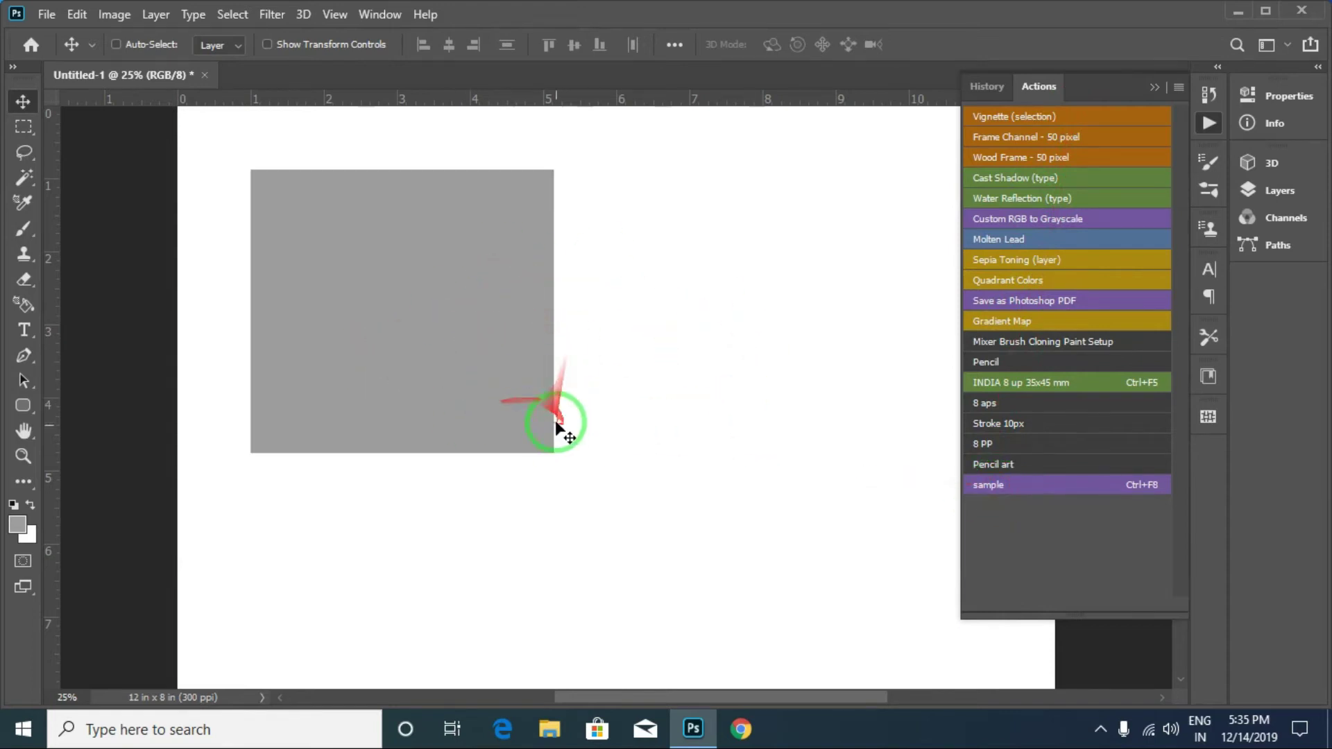
- Turn Button Mode off so actions are listed in their sets again
click(1177, 87)
click(1076, 80)
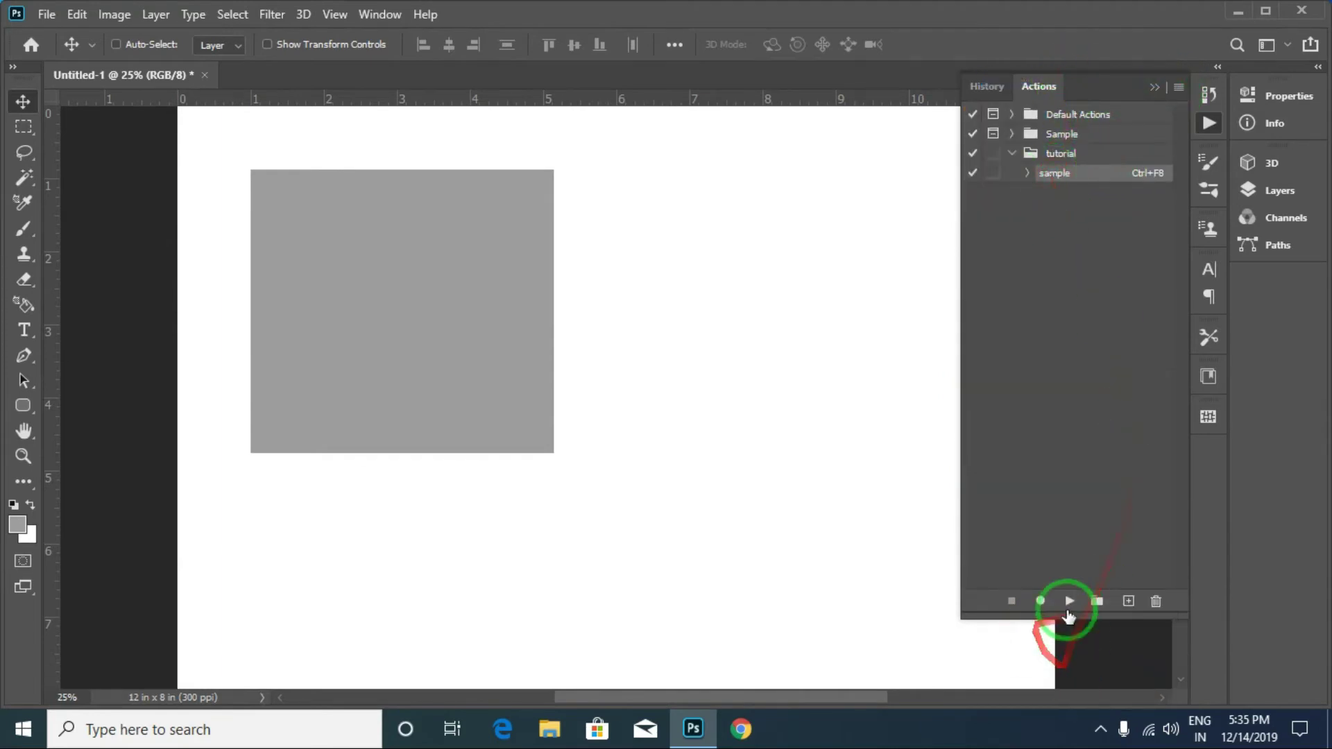
click(693, 402)
- Undo the grey square, collapse the tutorial set, and choose Insert Stop from the Actions menu
key(ctrl+z)
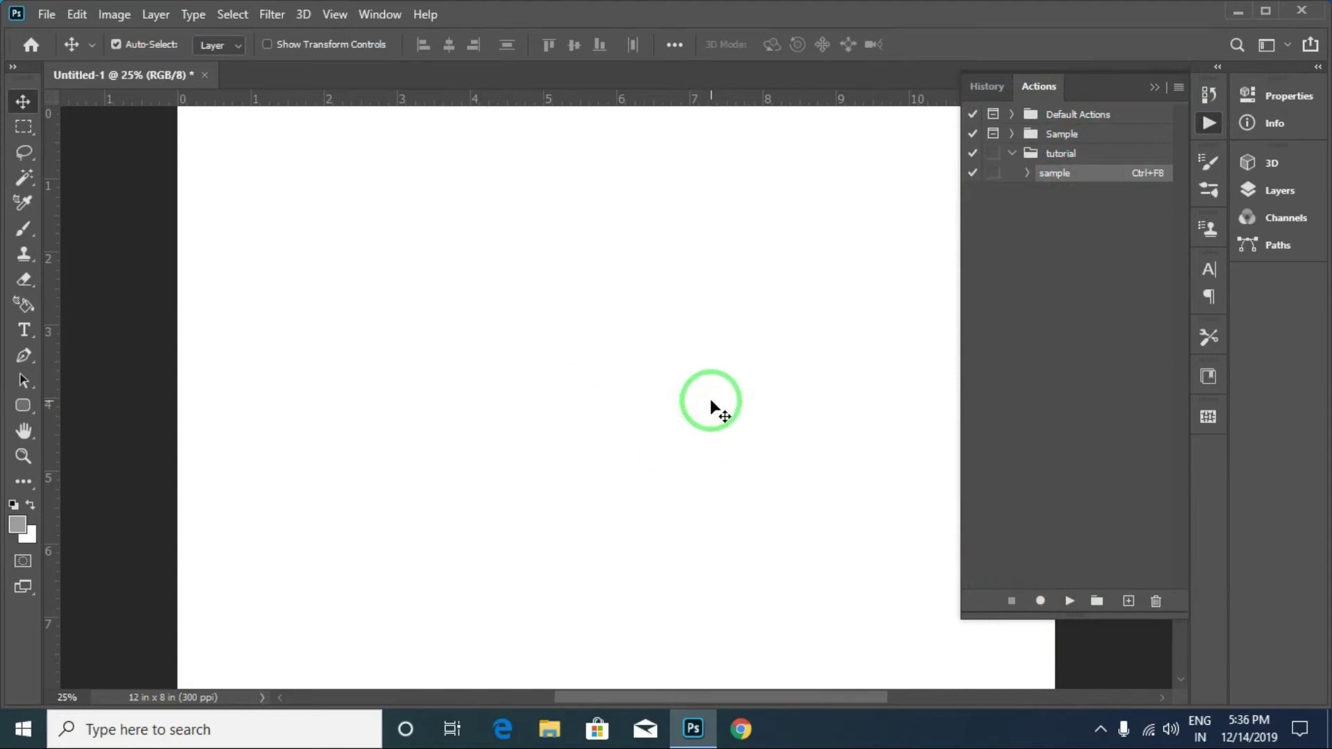
click(1014, 153)
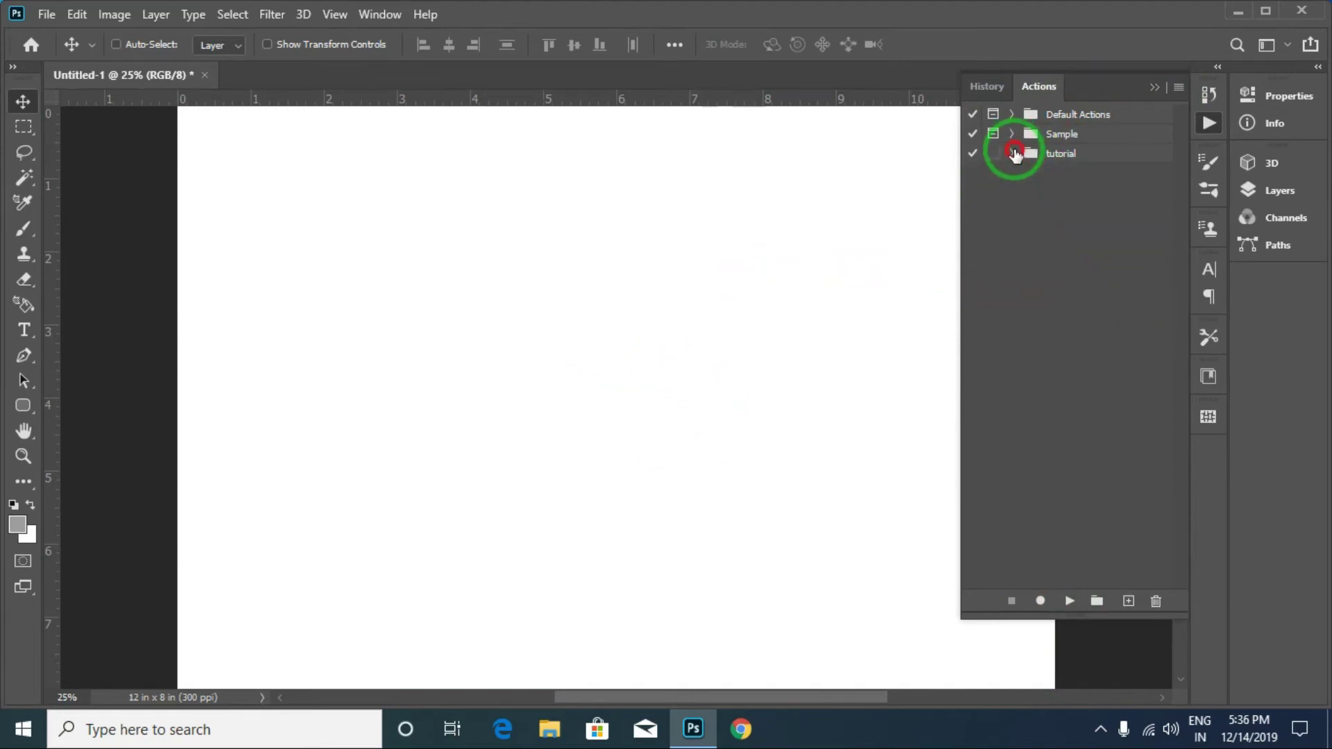
click(1179, 88)
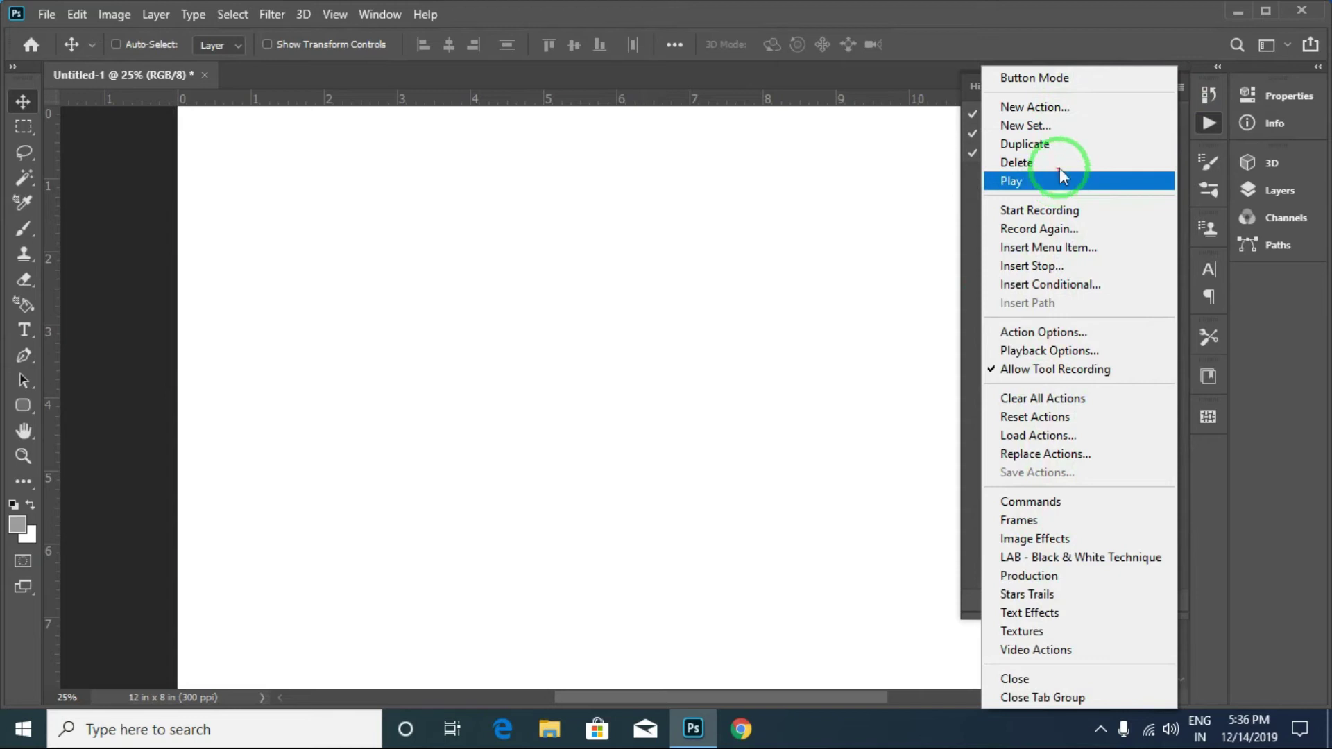
click(908, 554)
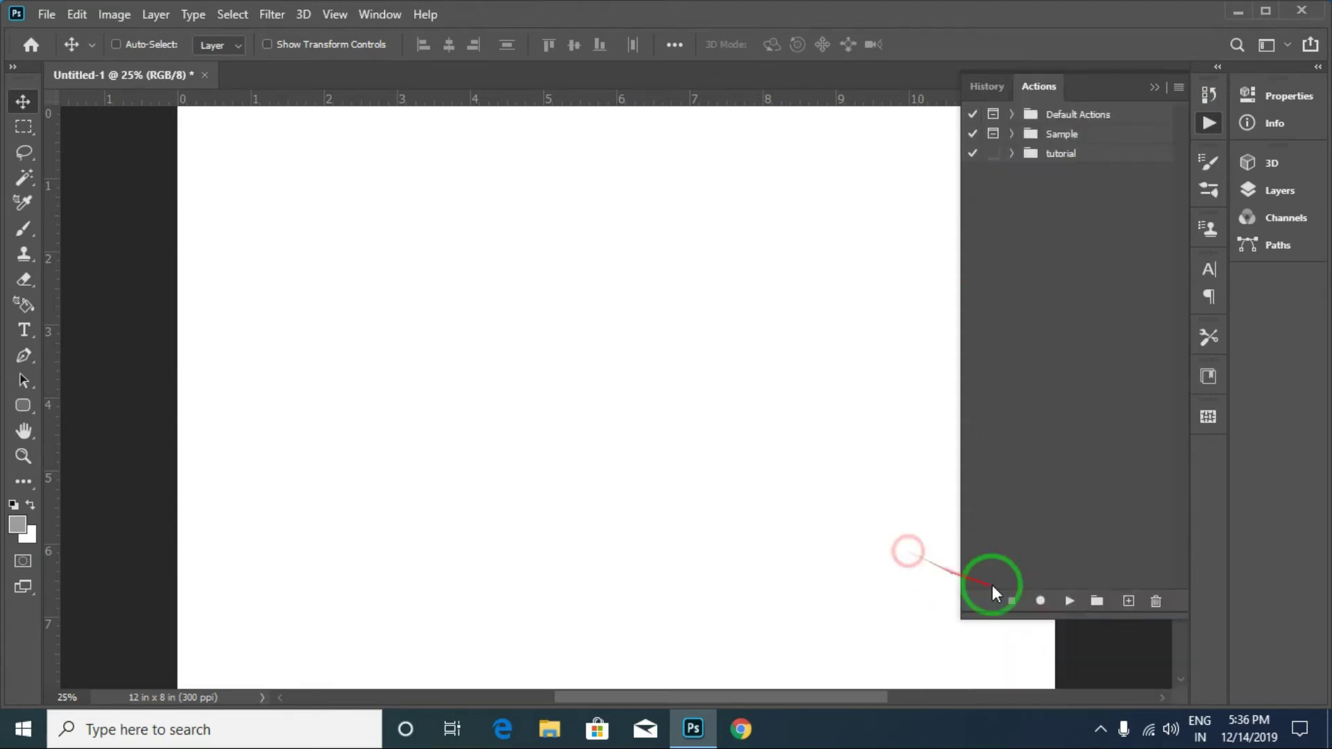
click(1179, 88)
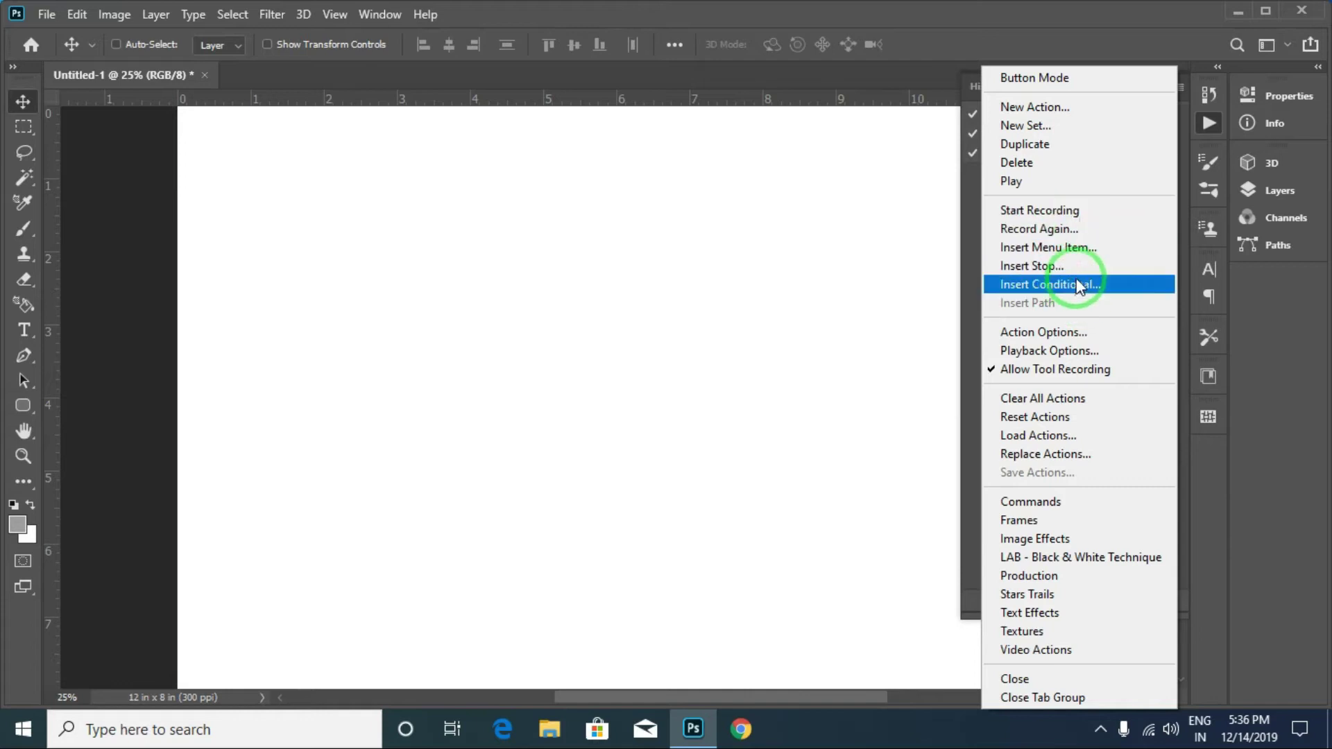
click(1039, 267)
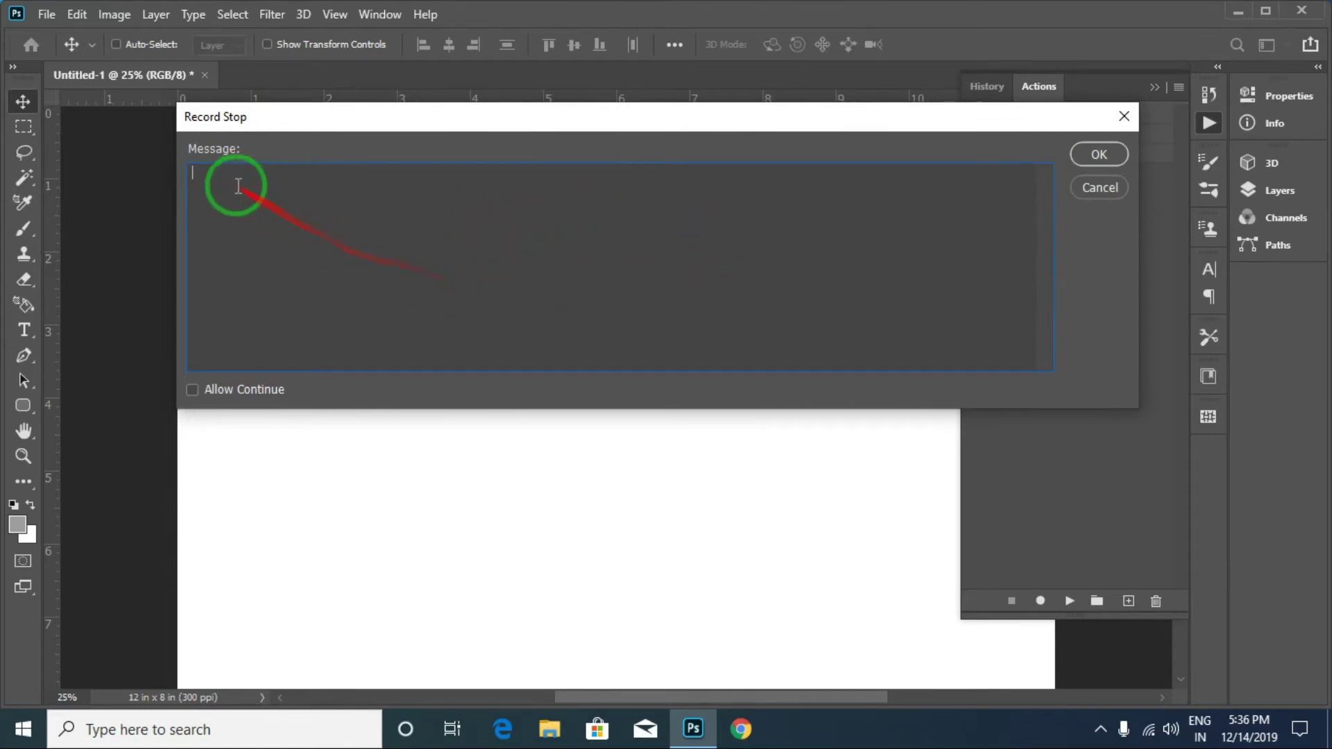
- Cancel the Record Stop dialog and review the sample's Action Options without changes
click(1114, 185)
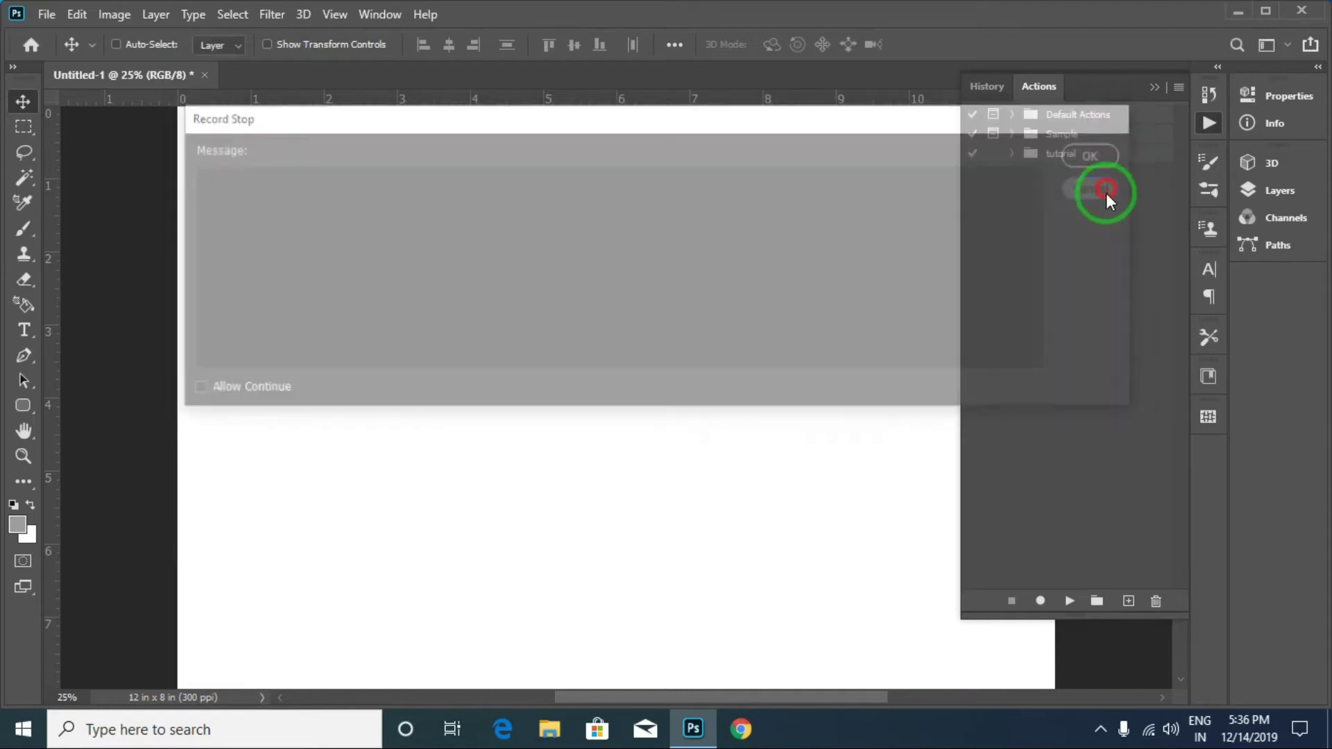
click(1179, 89)
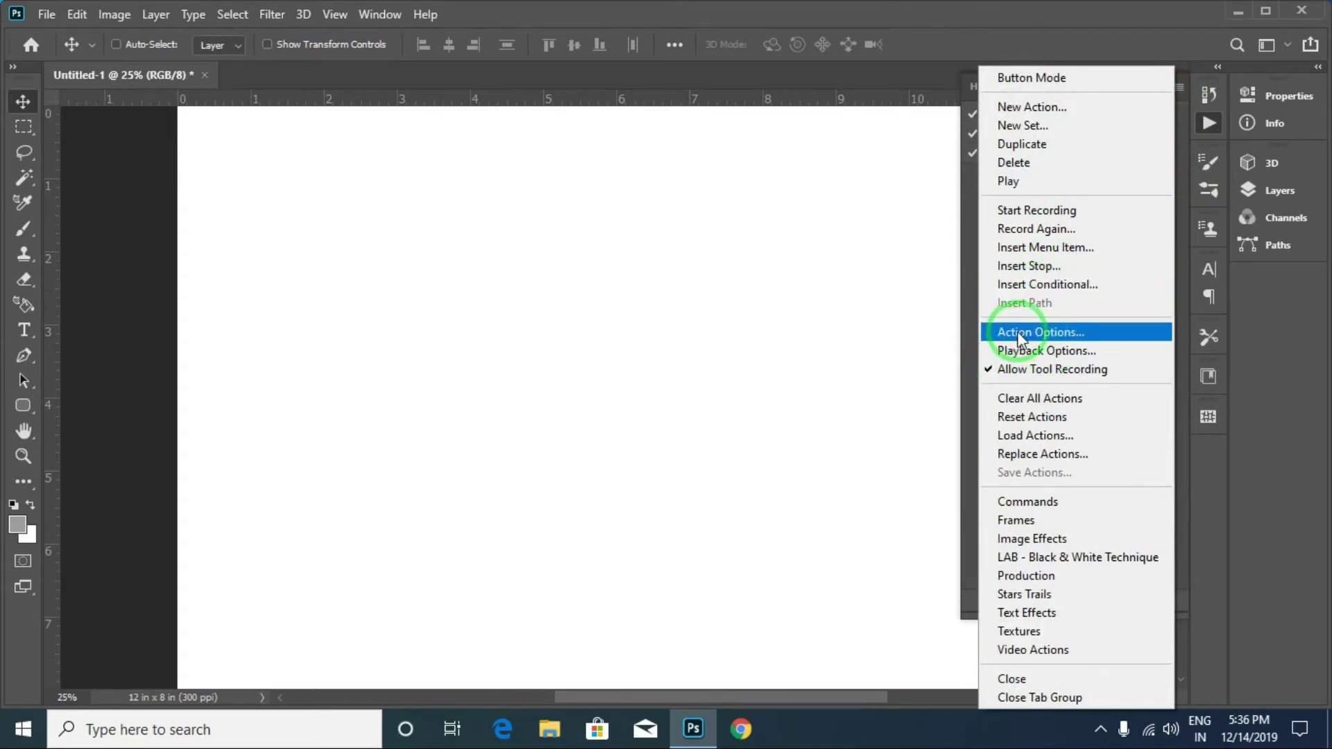
click(1048, 331)
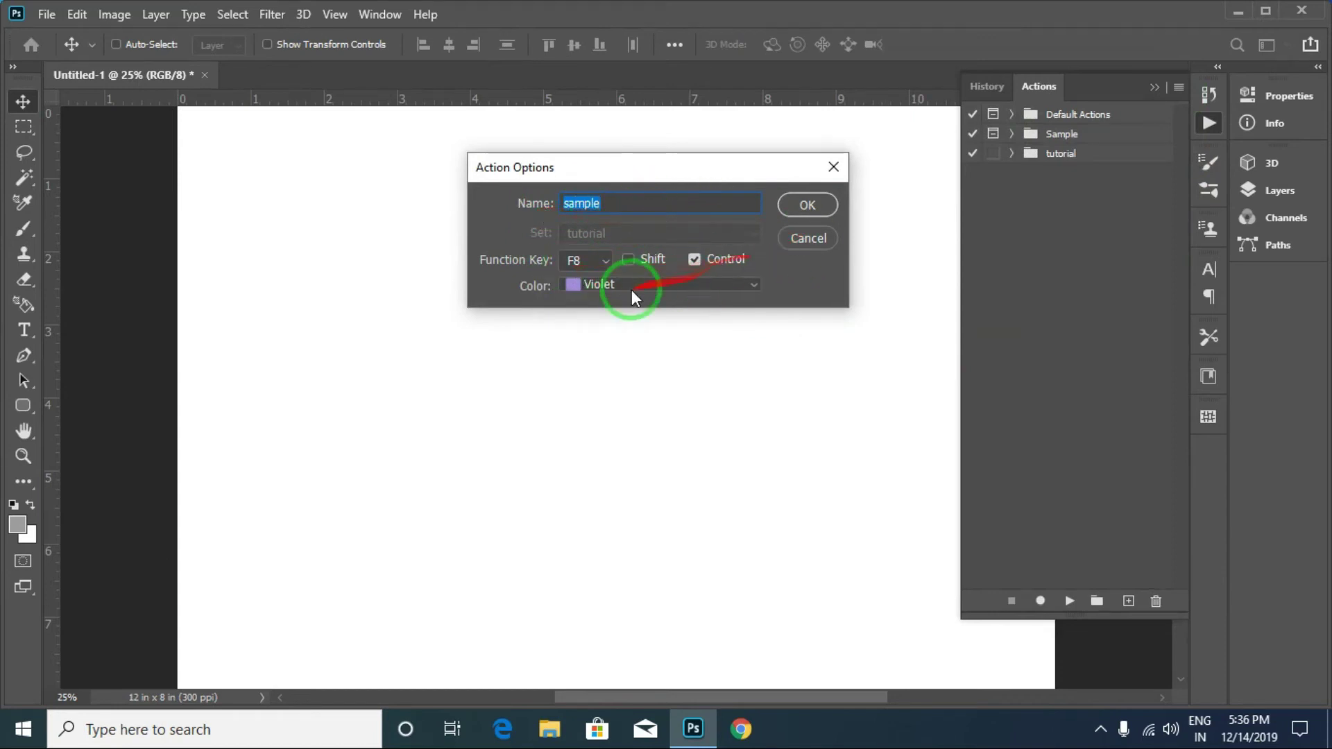
click(819, 234)
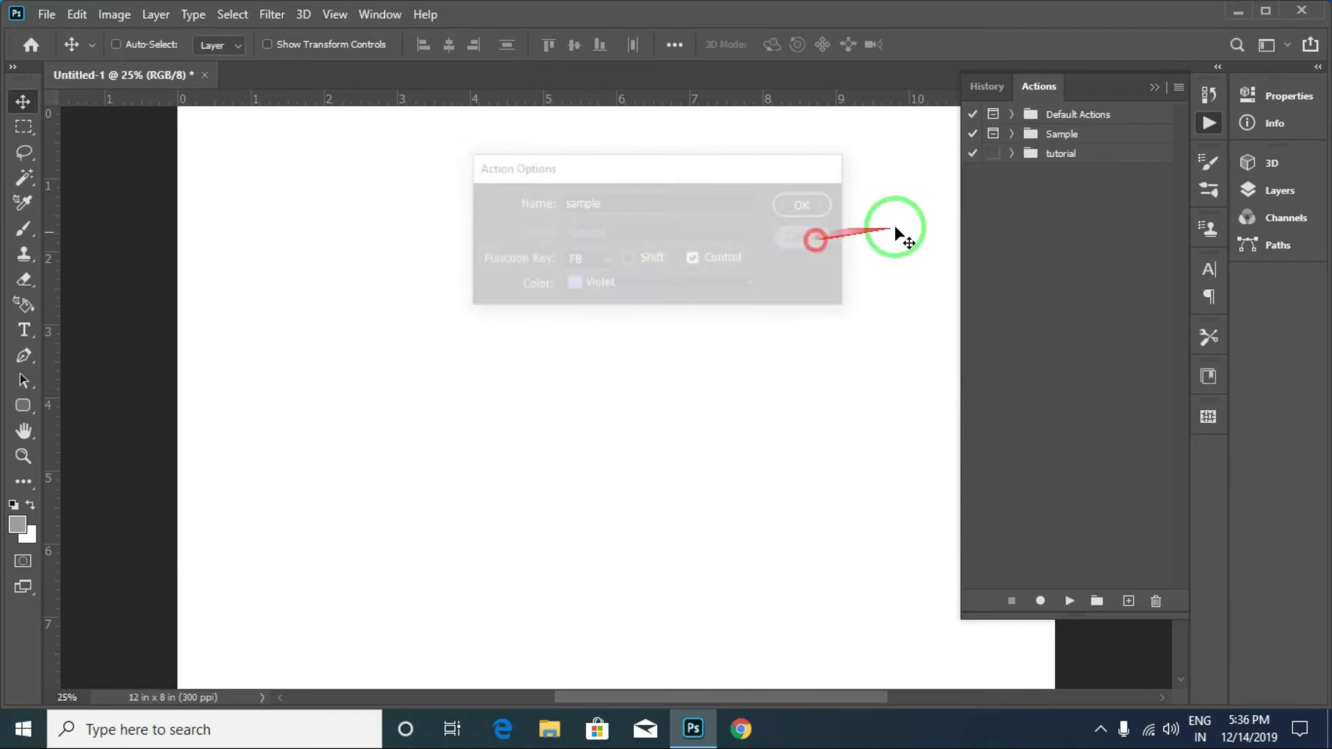
- Check Playback Options unchanged, then drag portrait 4.png from the desktop into Photoshop
click(1180, 88)
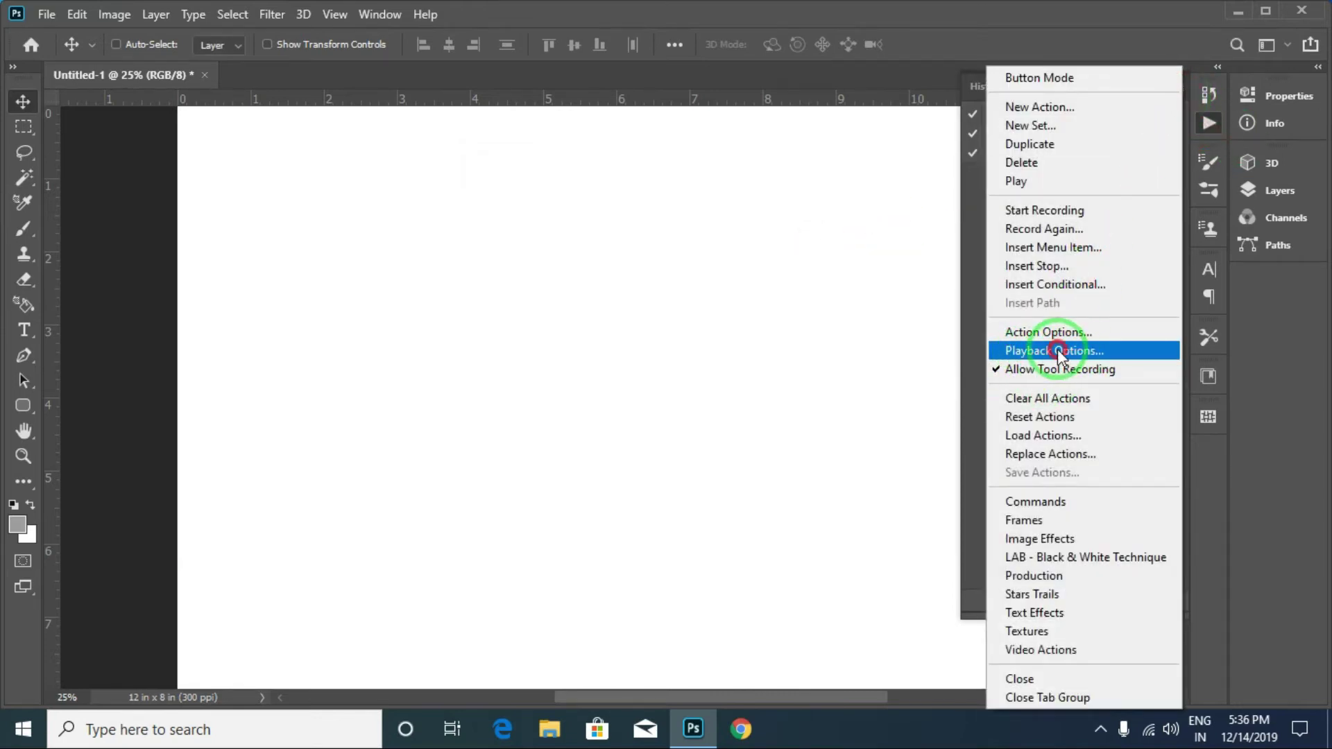
click(1058, 348)
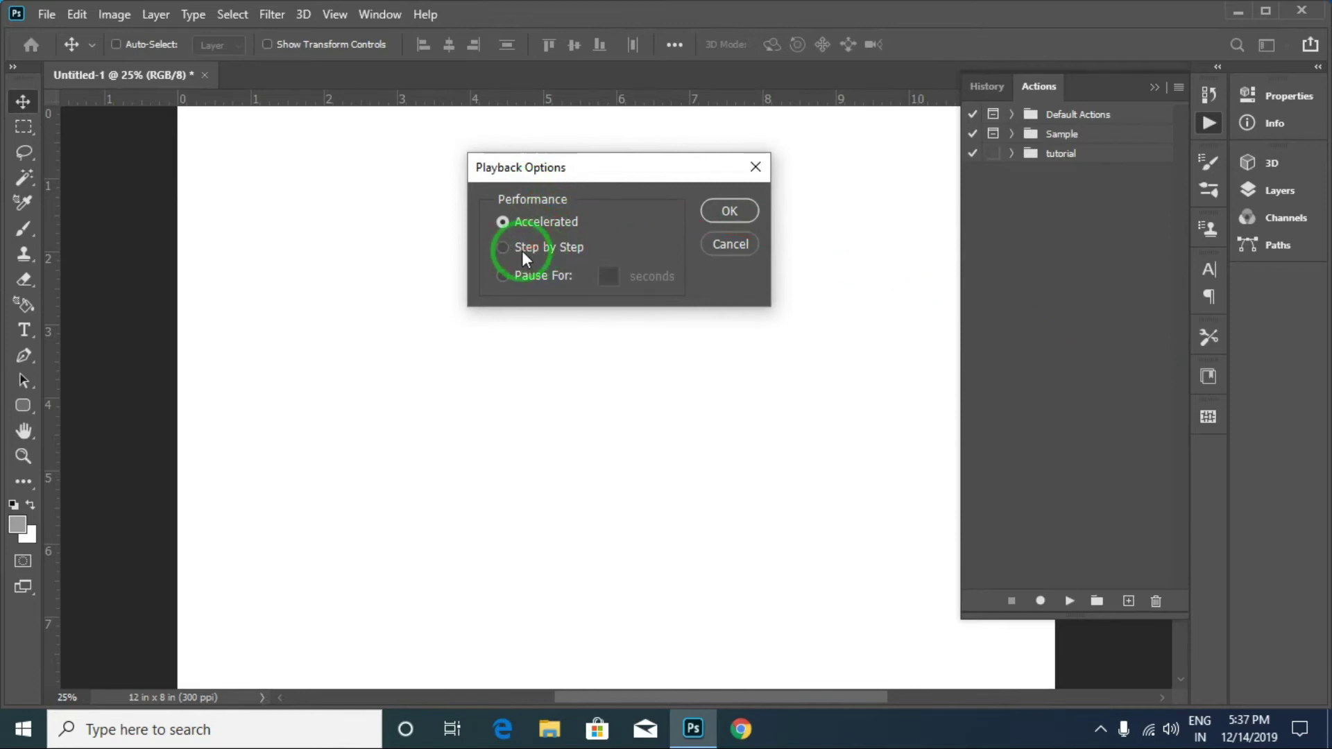
click(731, 245)
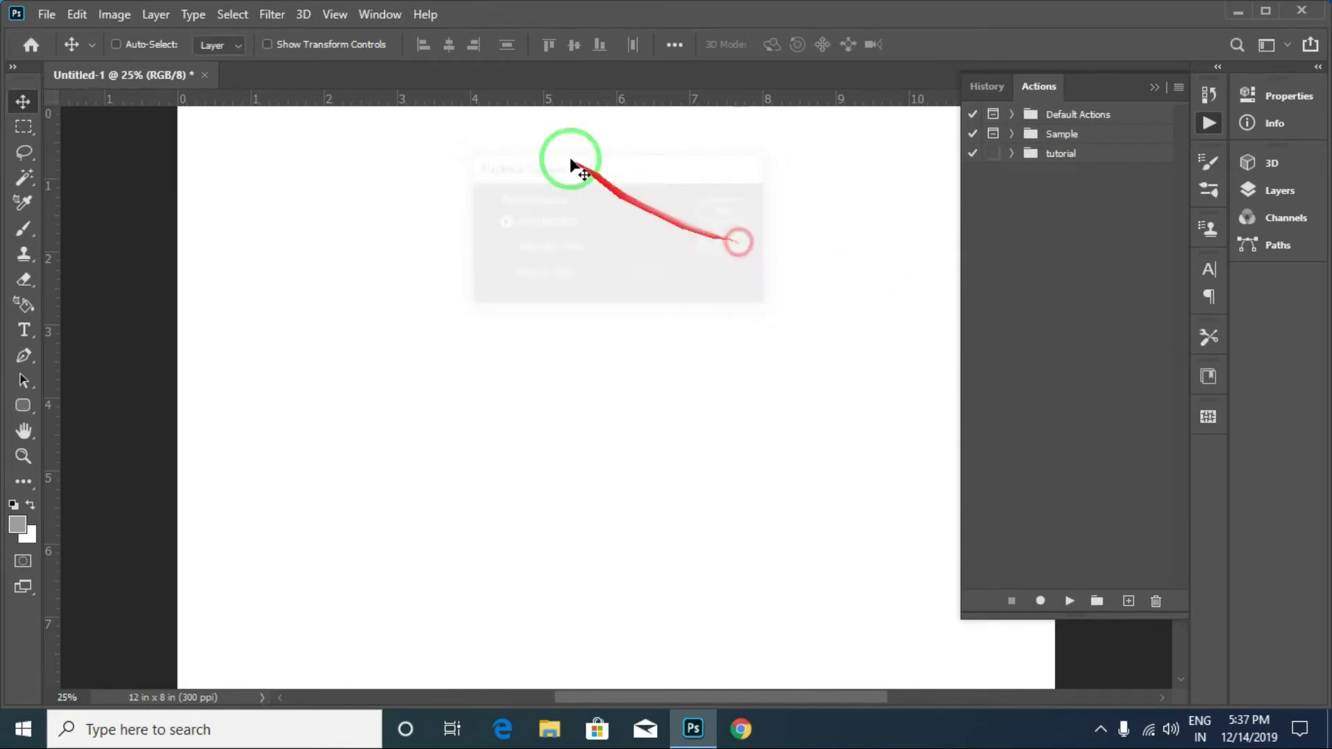
click(1237, 11)
mouse_move(182, 130)
mouse_down()
mouse_move(797, 565)
mouse_move(679, 739)
mouse_move(798, 330)
mouse_move(603, 340)
mouse_move(1062, 238)
mouse_up()
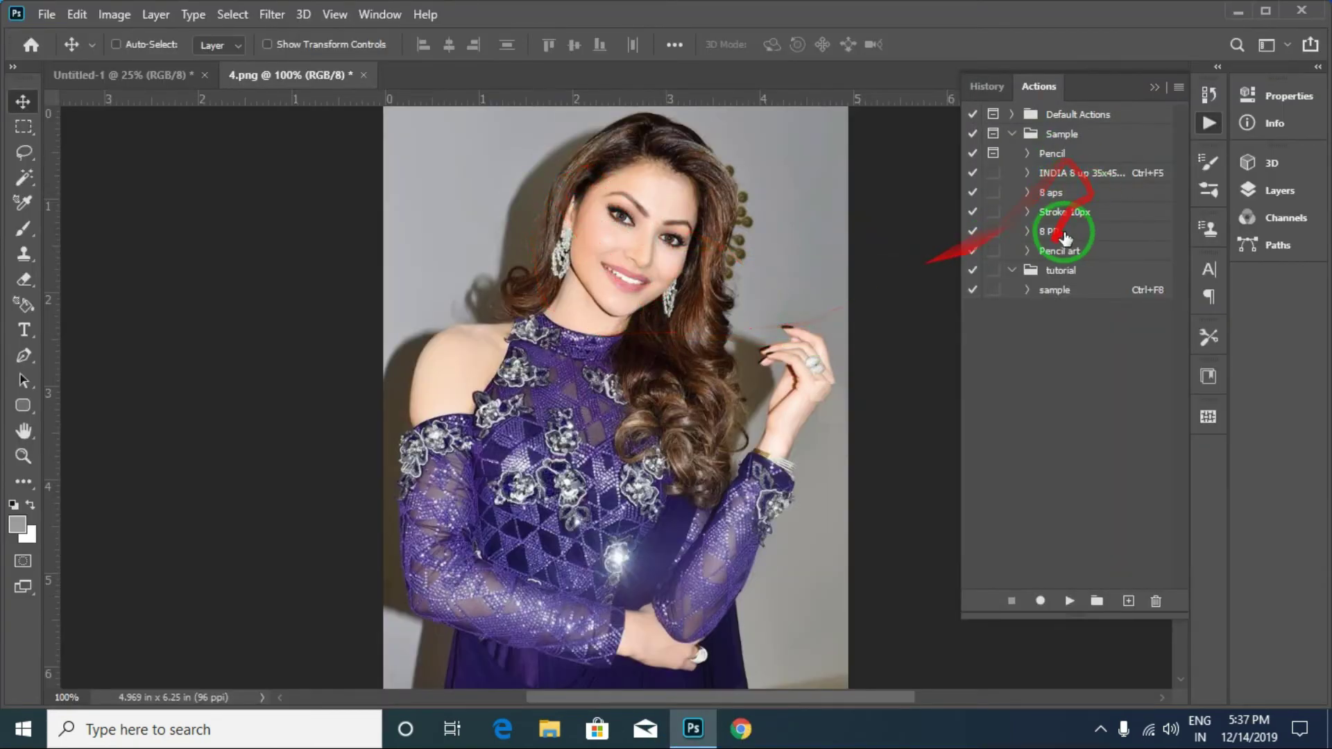
- Run Pencil art on the portrait and set action playback to Step by Step
click(1063, 250)
click(1069, 600)
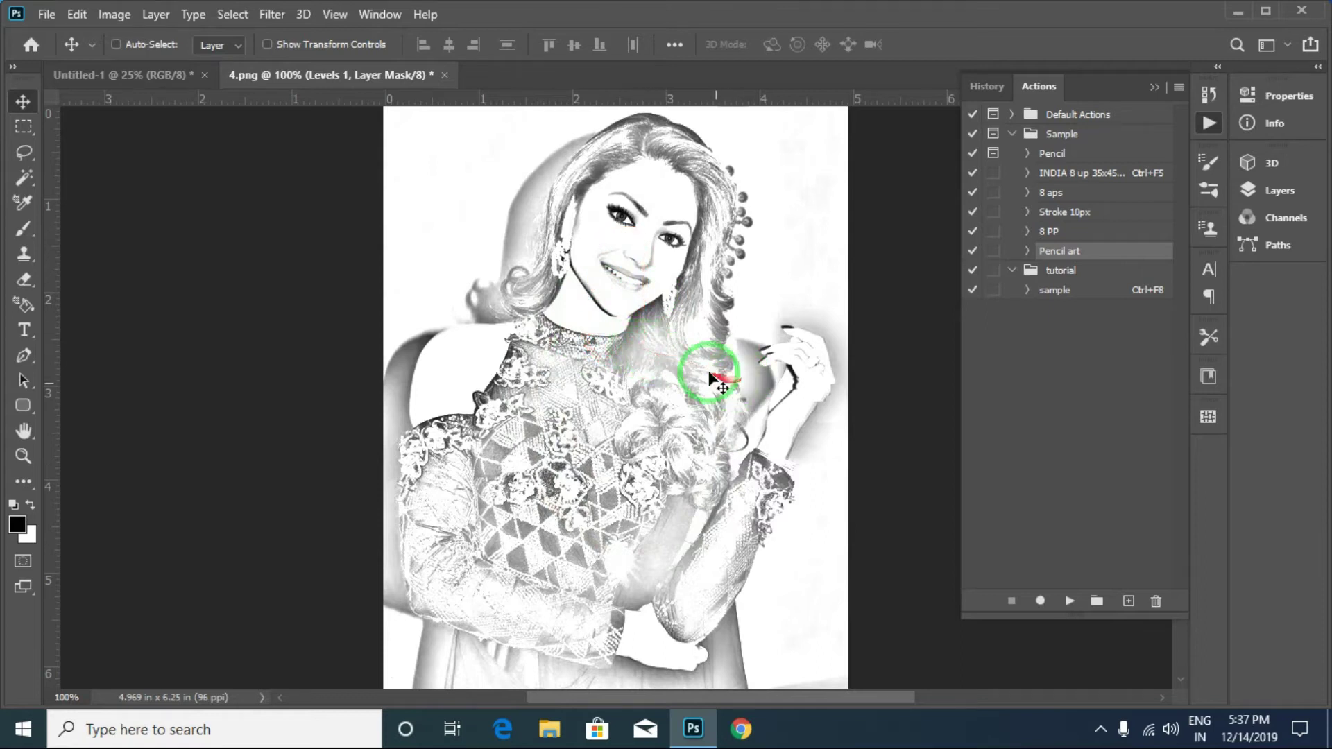
click(1179, 89)
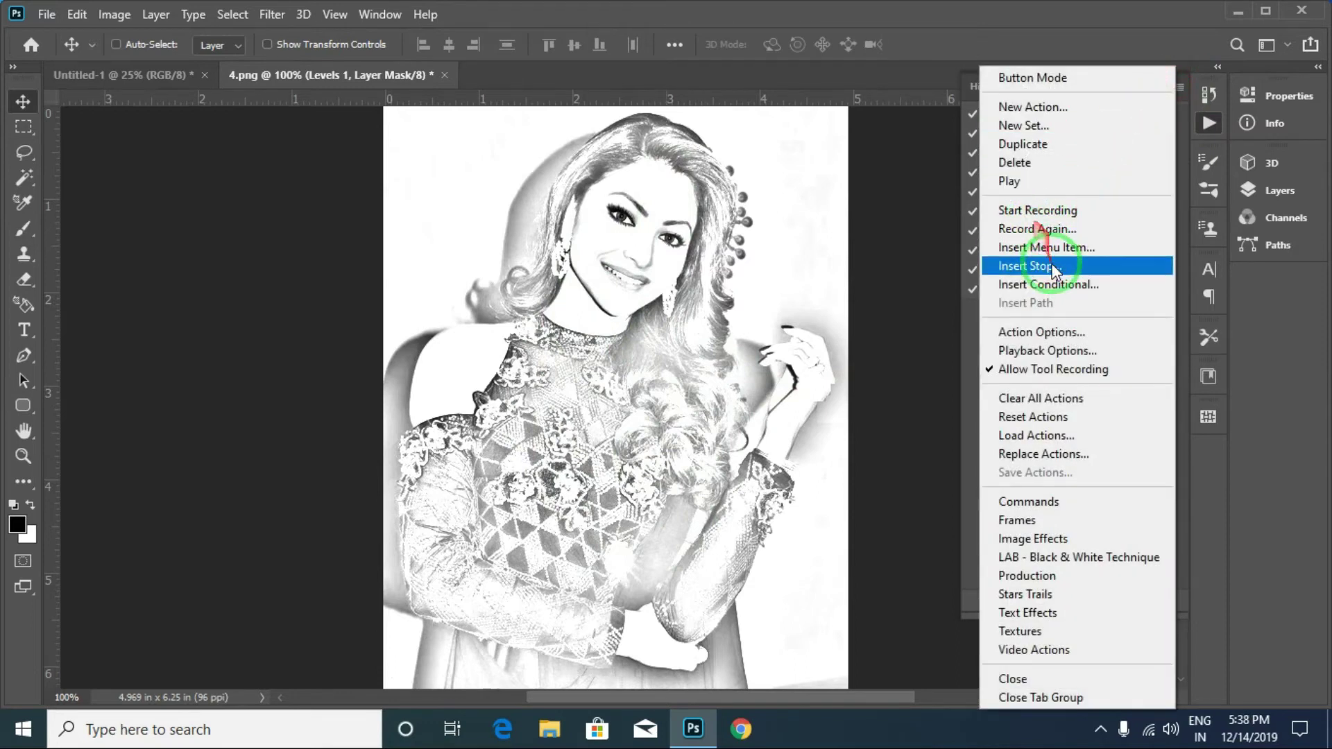
click(1047, 351)
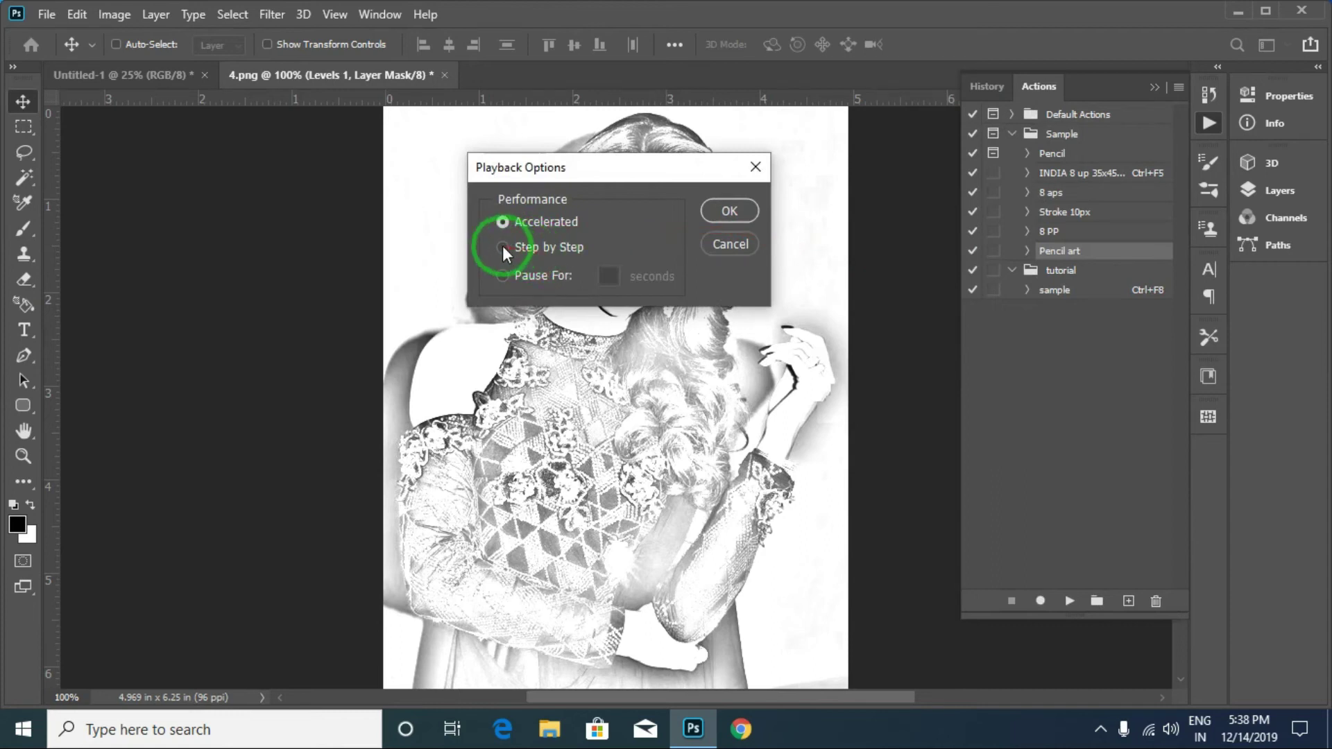
click(717, 212)
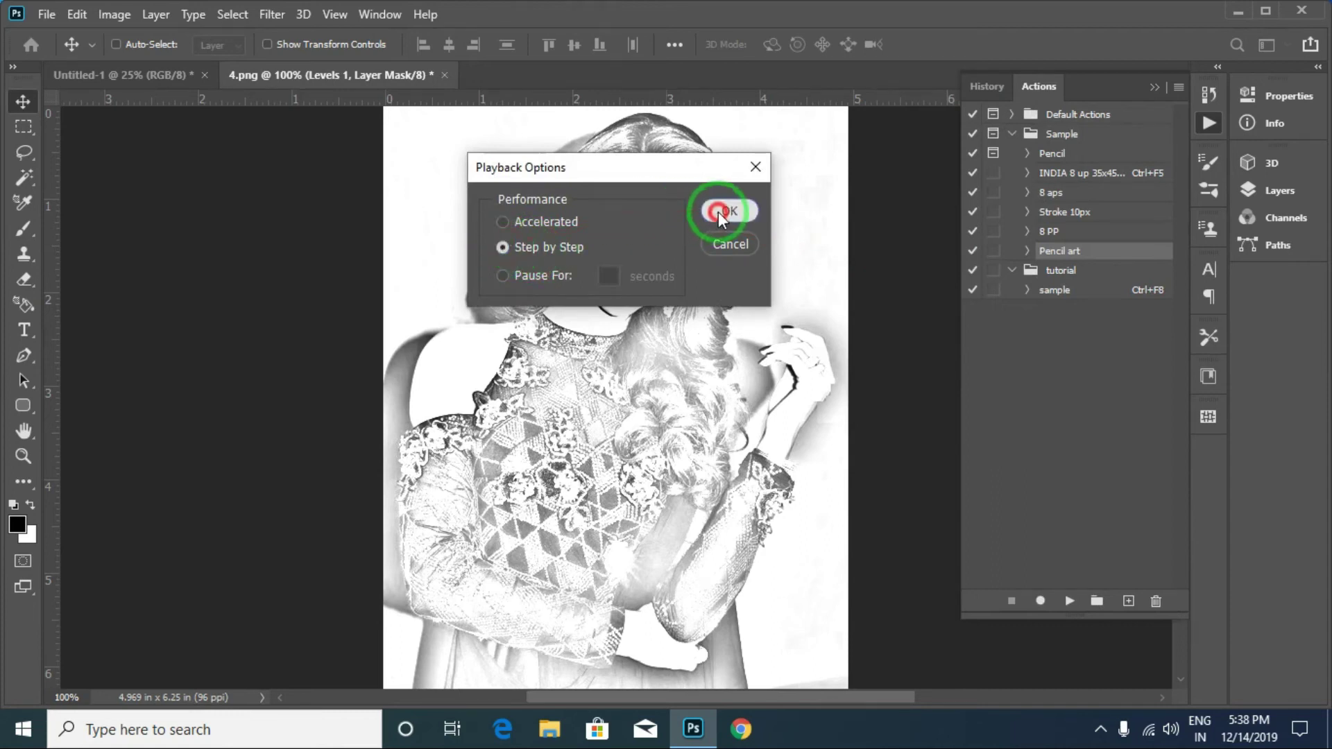
- Revert 4.png to its original colour snapshot in the History panel
click(993, 88)
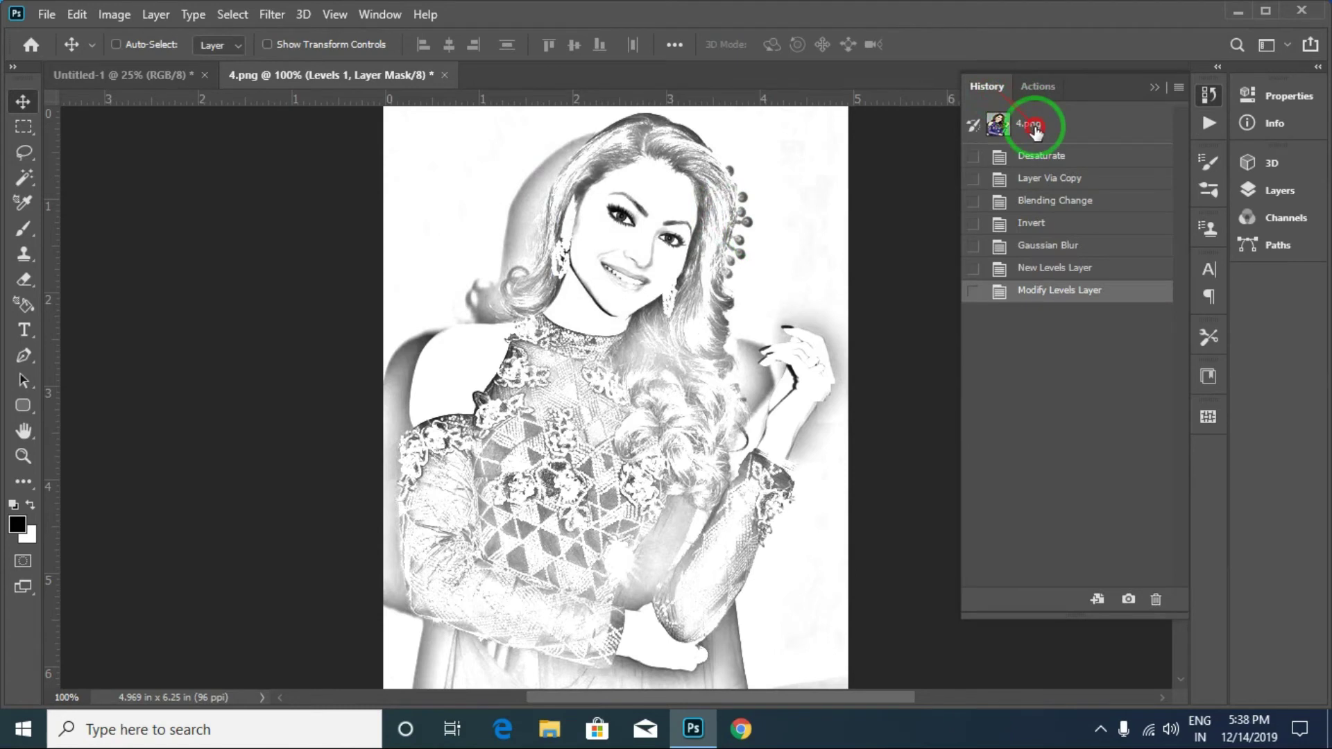
click(1034, 121)
click(1045, 88)
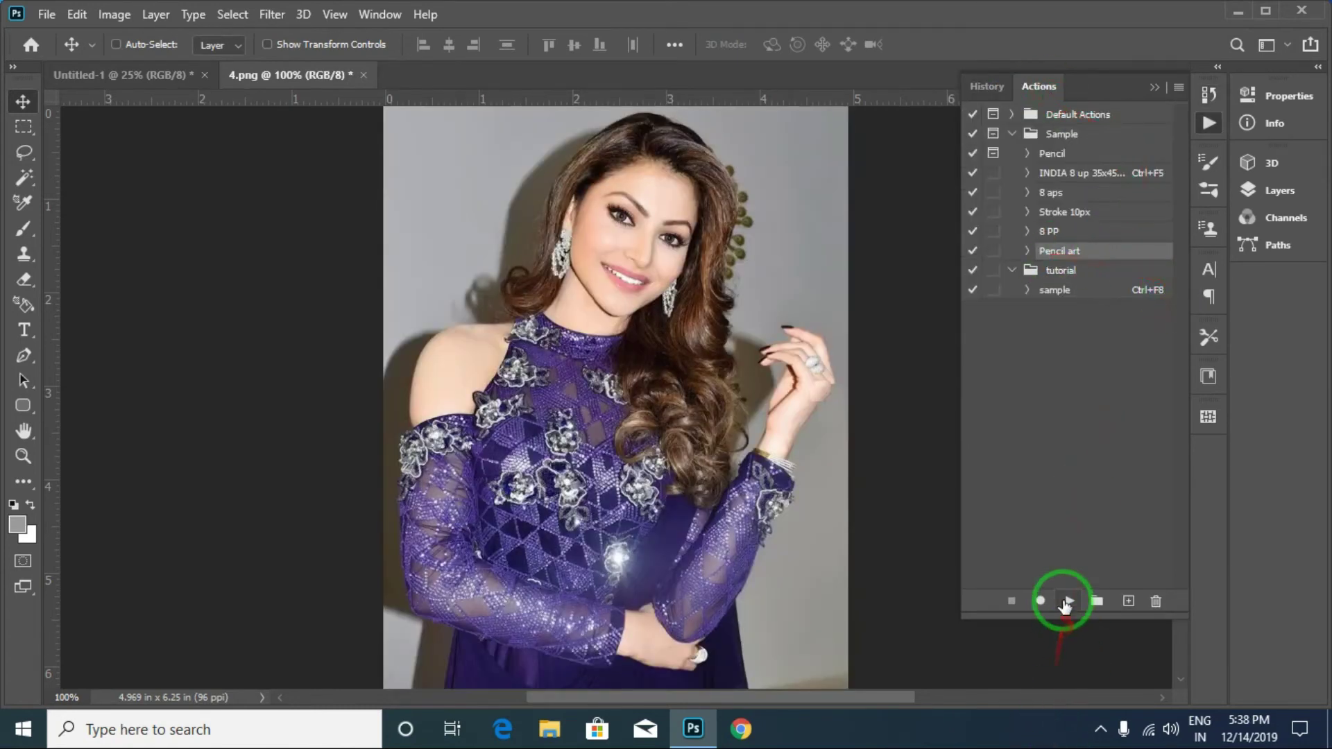
- Sketch the portrait with Pencil art again, collapse its steps, and set playback to Accelerated
click(1068, 604)
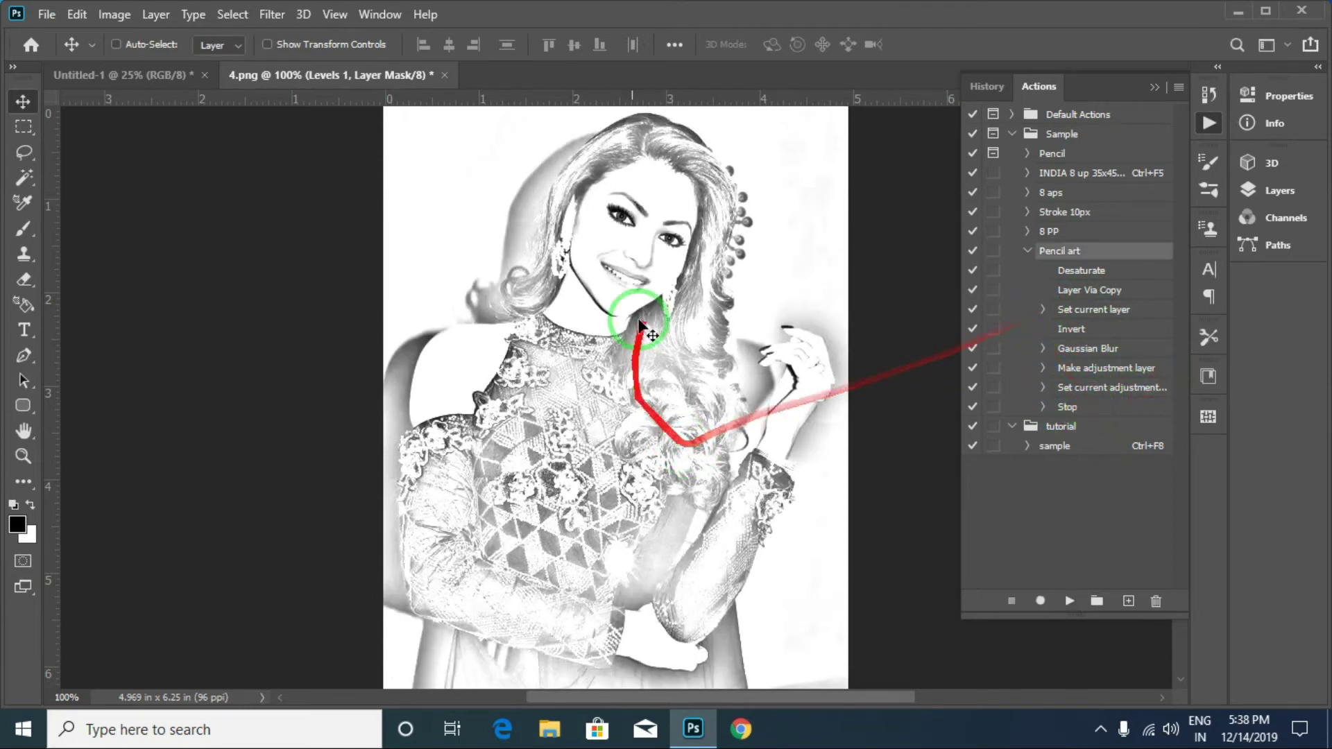
click(1027, 251)
click(1176, 86)
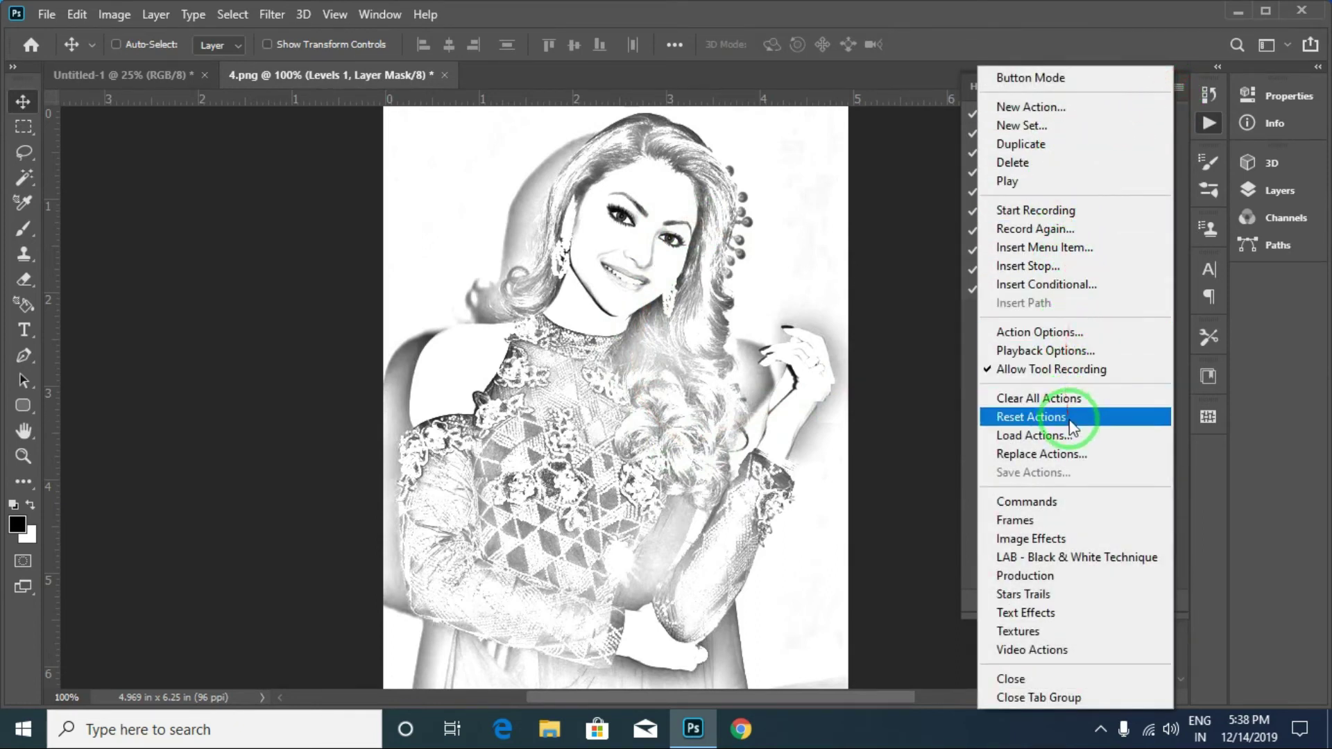
click(1048, 350)
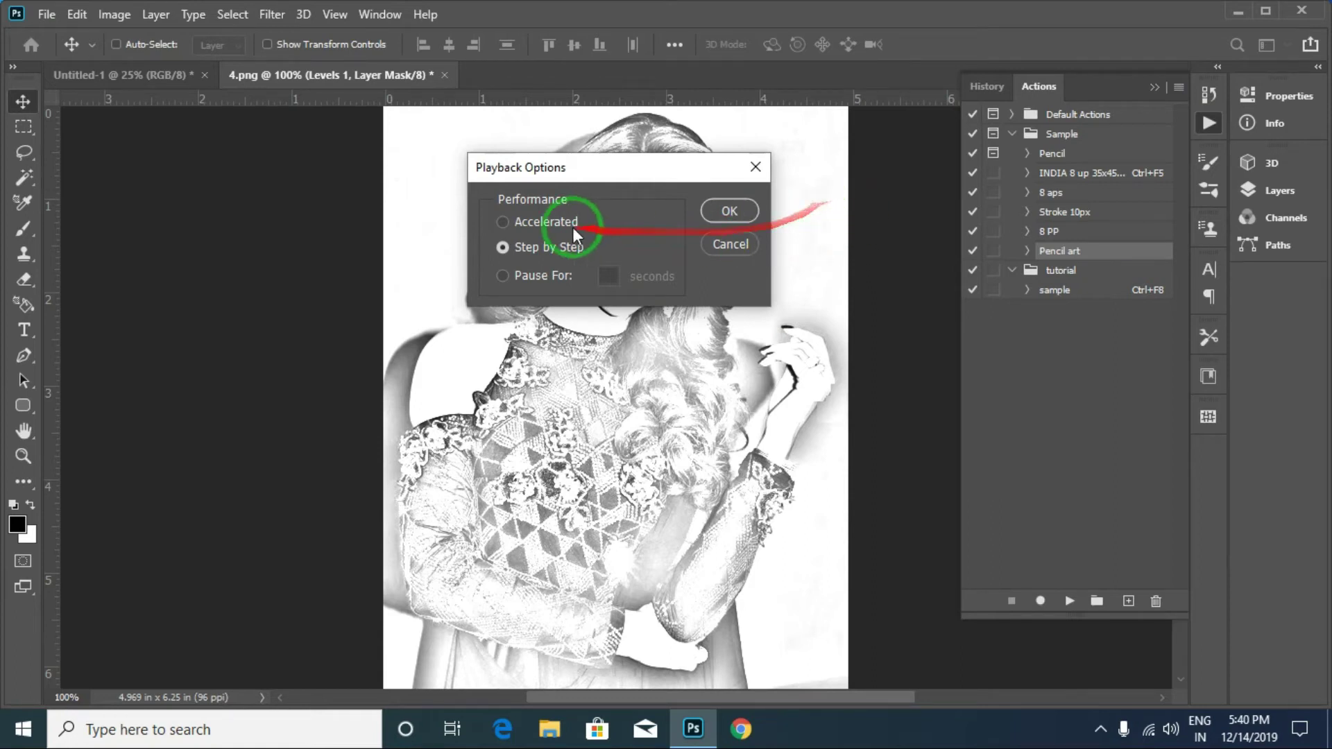
click(502, 221)
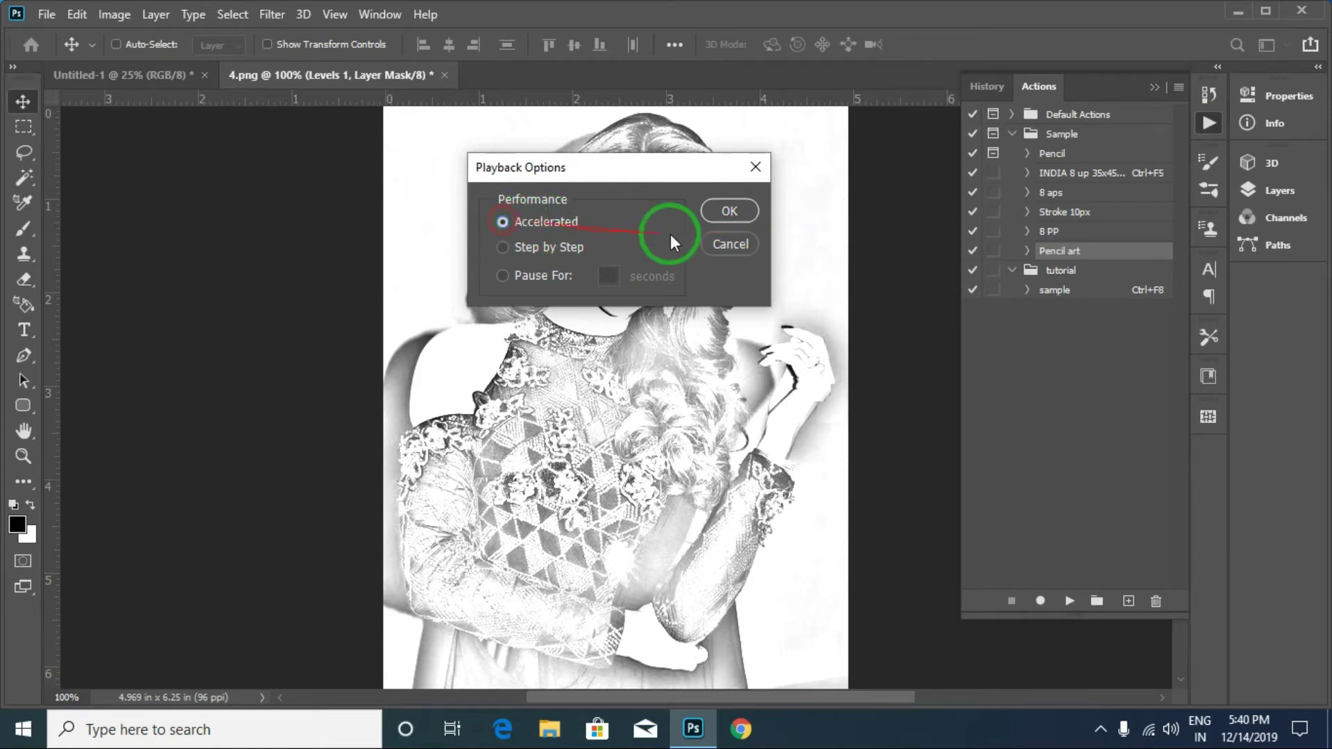
click(738, 211)
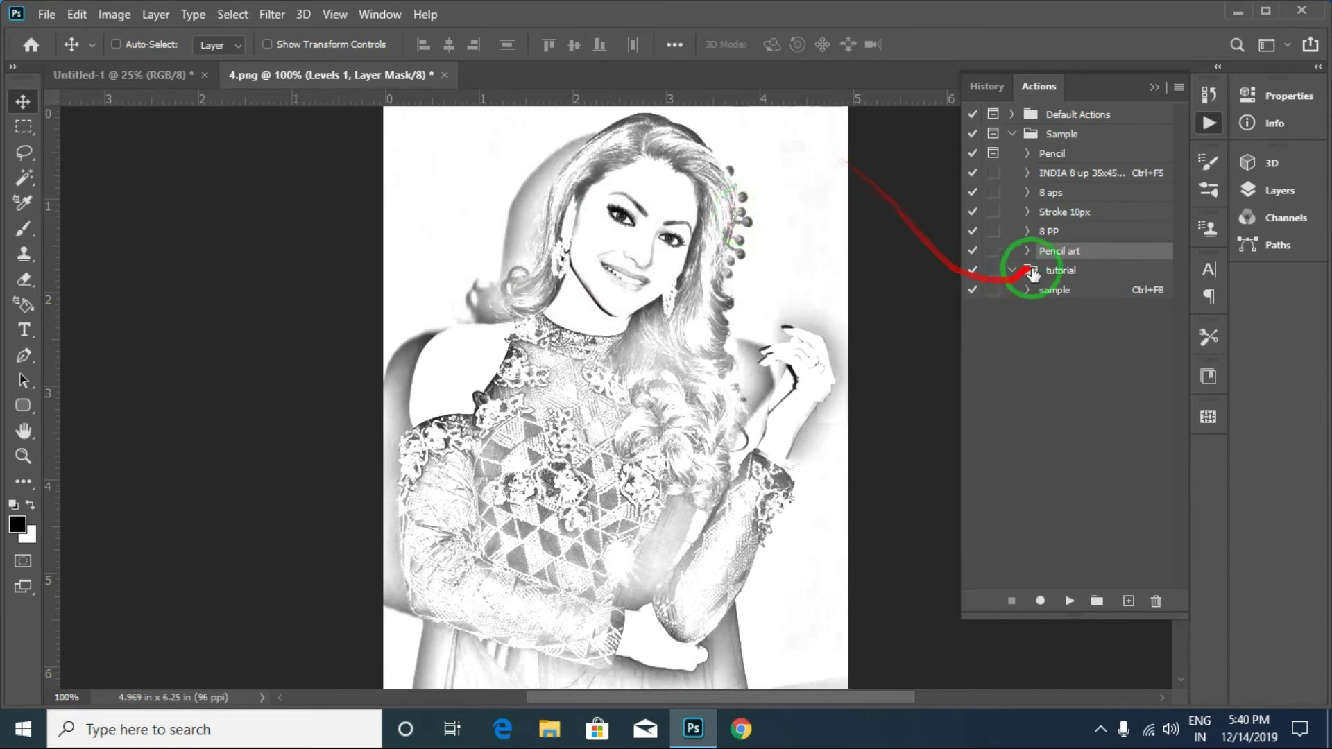
- Open Load Actions from the Actions menu and cancel without loading a file
click(1180, 83)
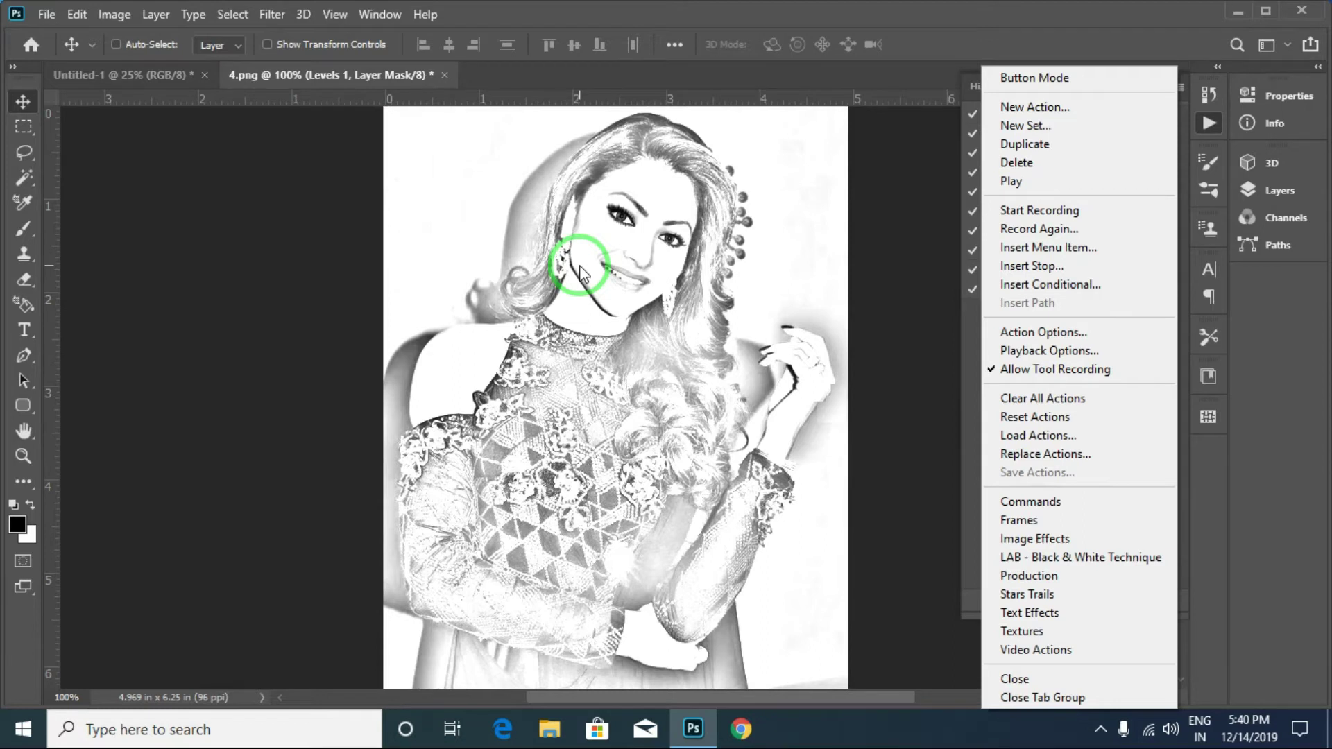
click(1026, 435)
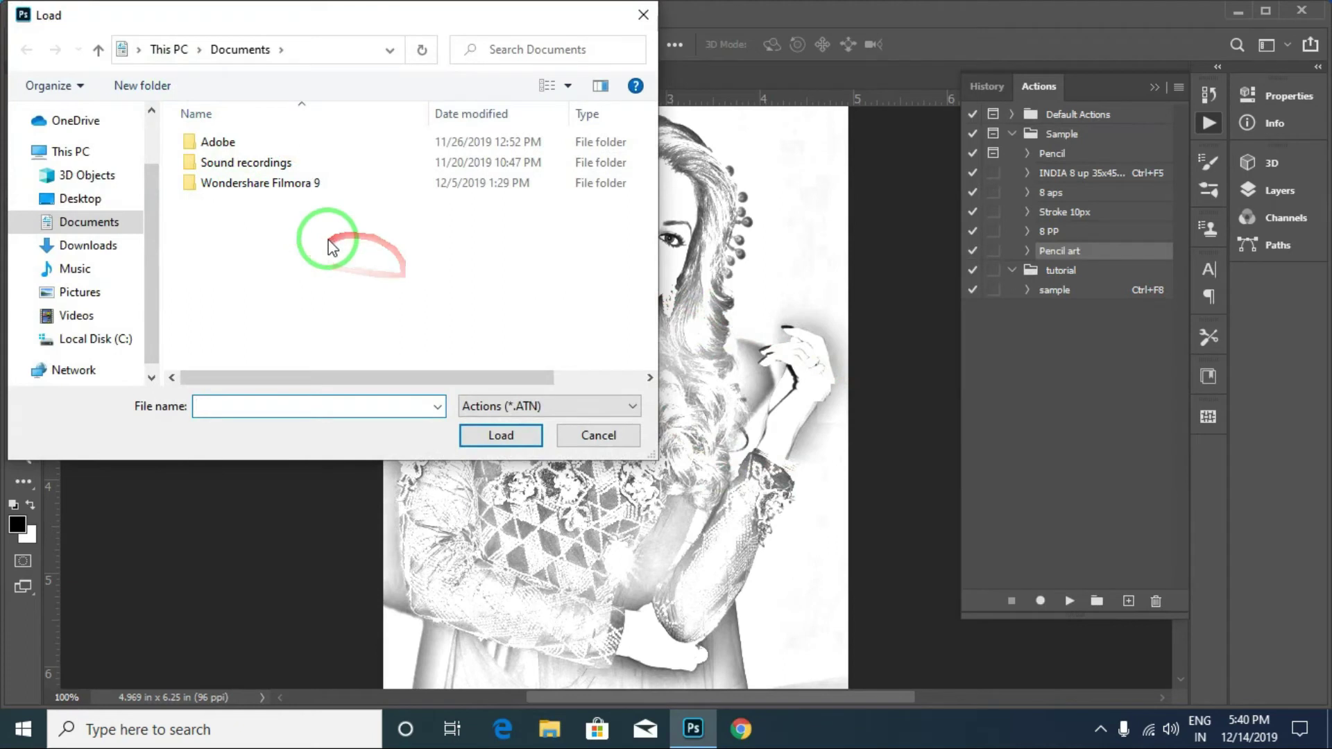
click(595, 435)
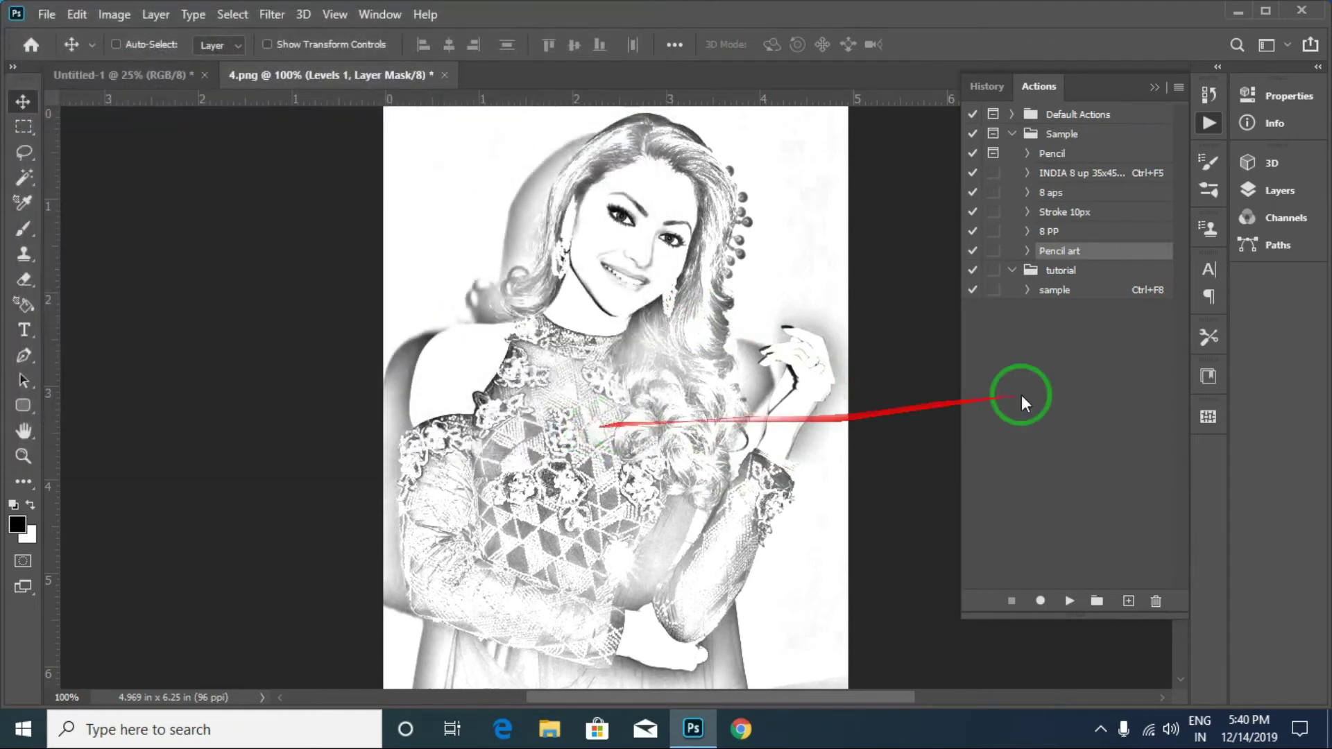
- Open Replace Actions and cancel, keeping the current action sets
click(1180, 89)
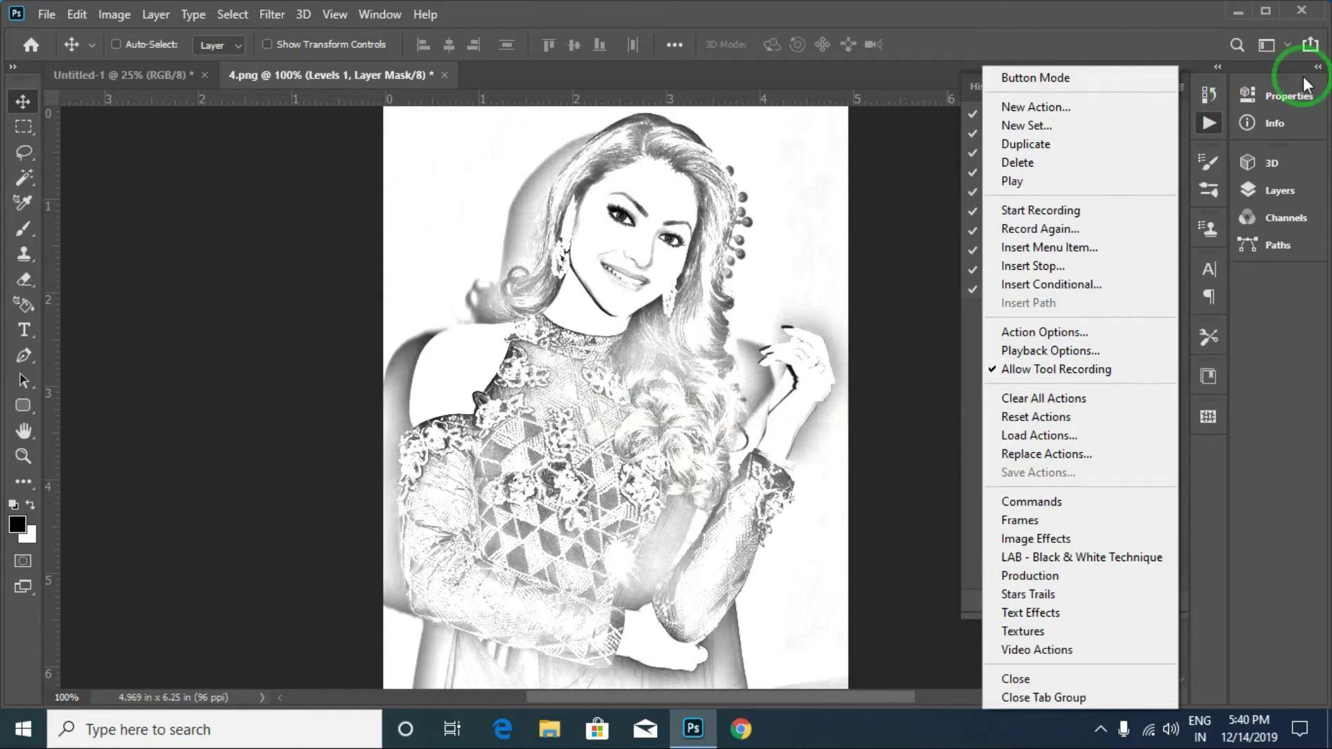
click(1075, 458)
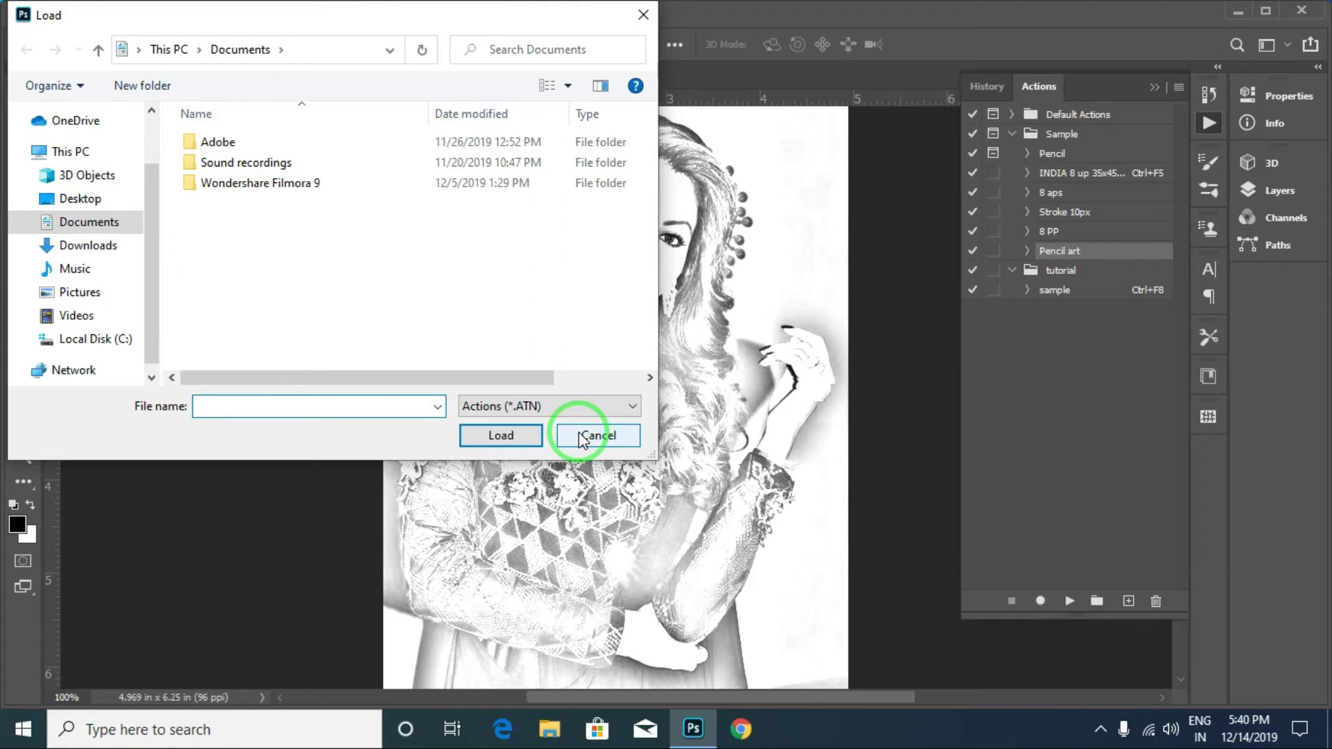
click(585, 437)
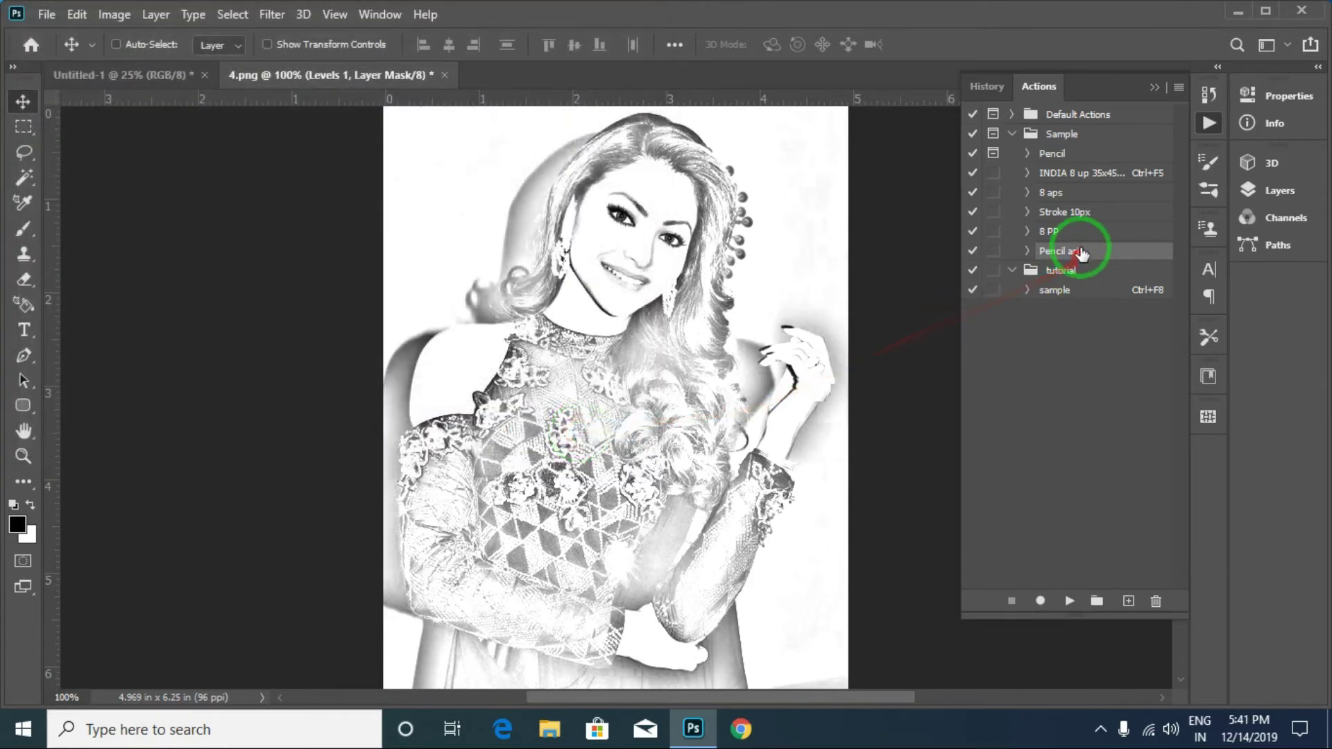
- Collapse the Sample set, opening and closing the Actions panel menu unused around it
click(1179, 87)
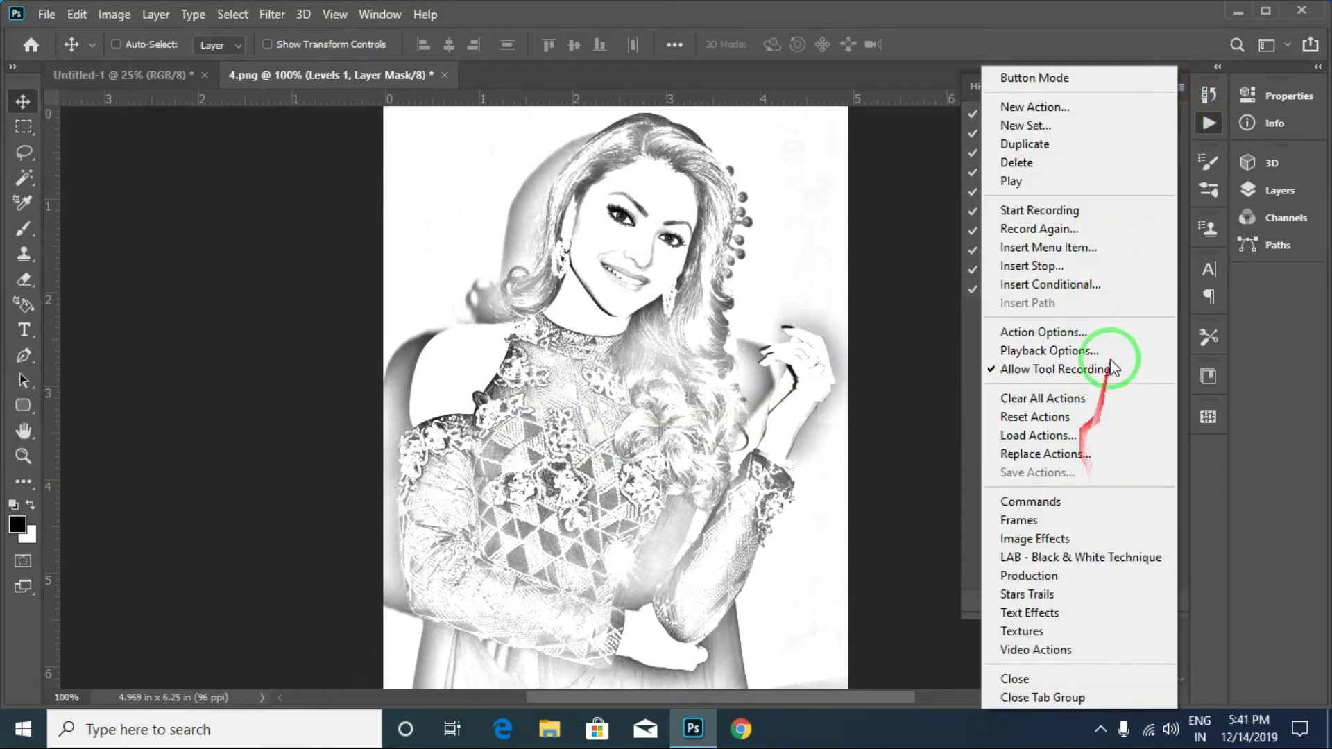
click(896, 211)
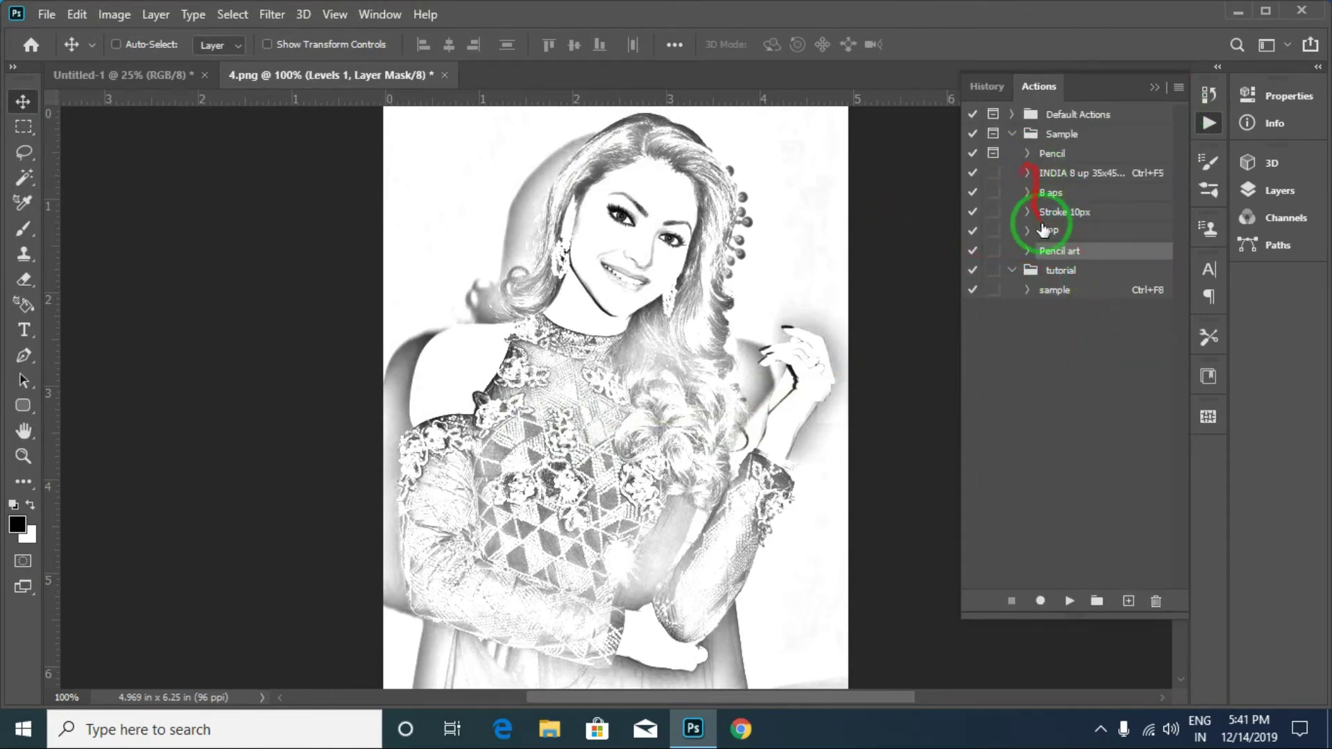
click(1013, 133)
click(1044, 136)
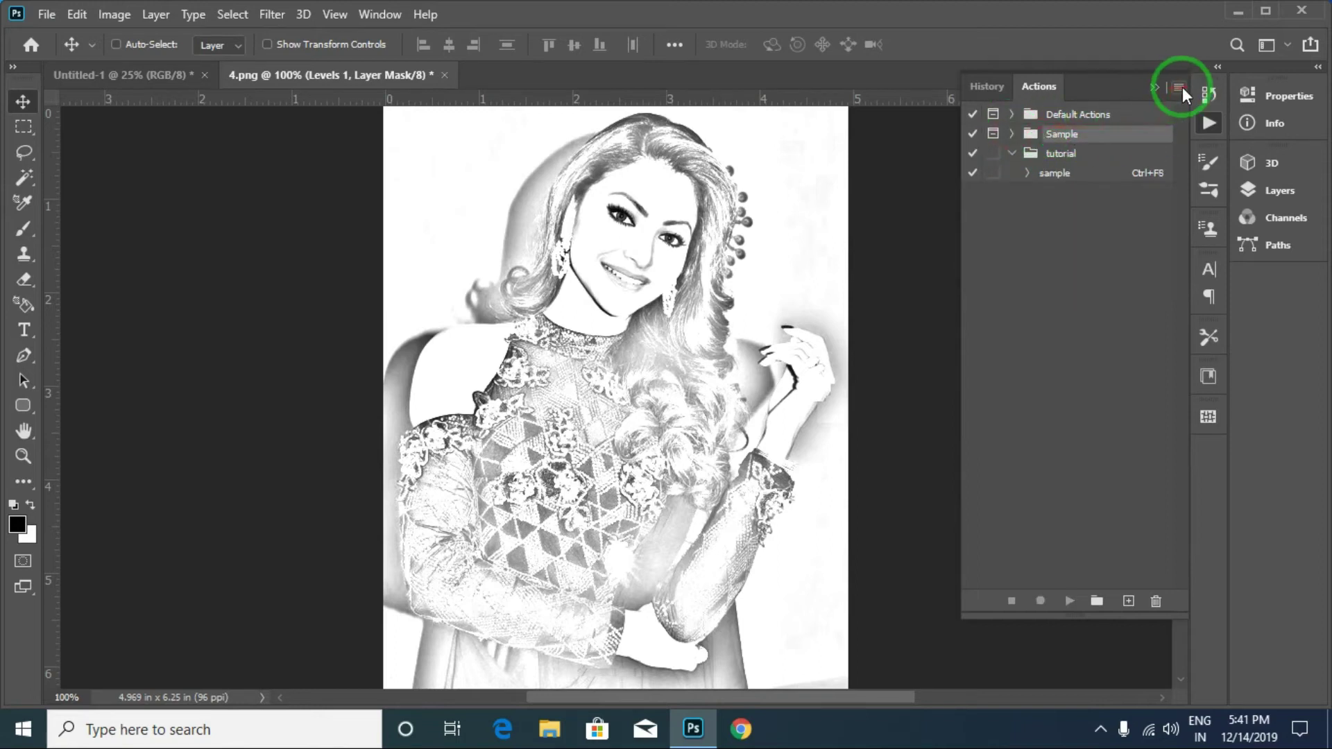
click(1179, 87)
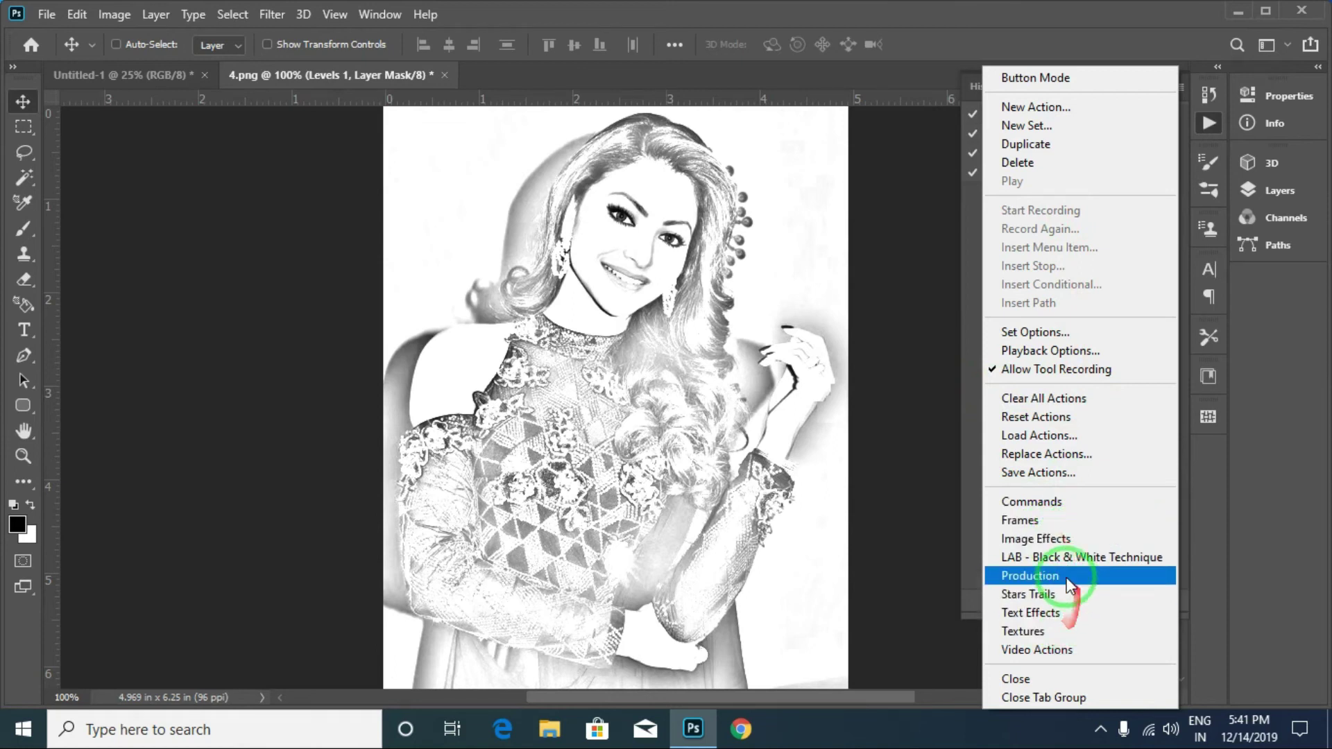
click(912, 191)
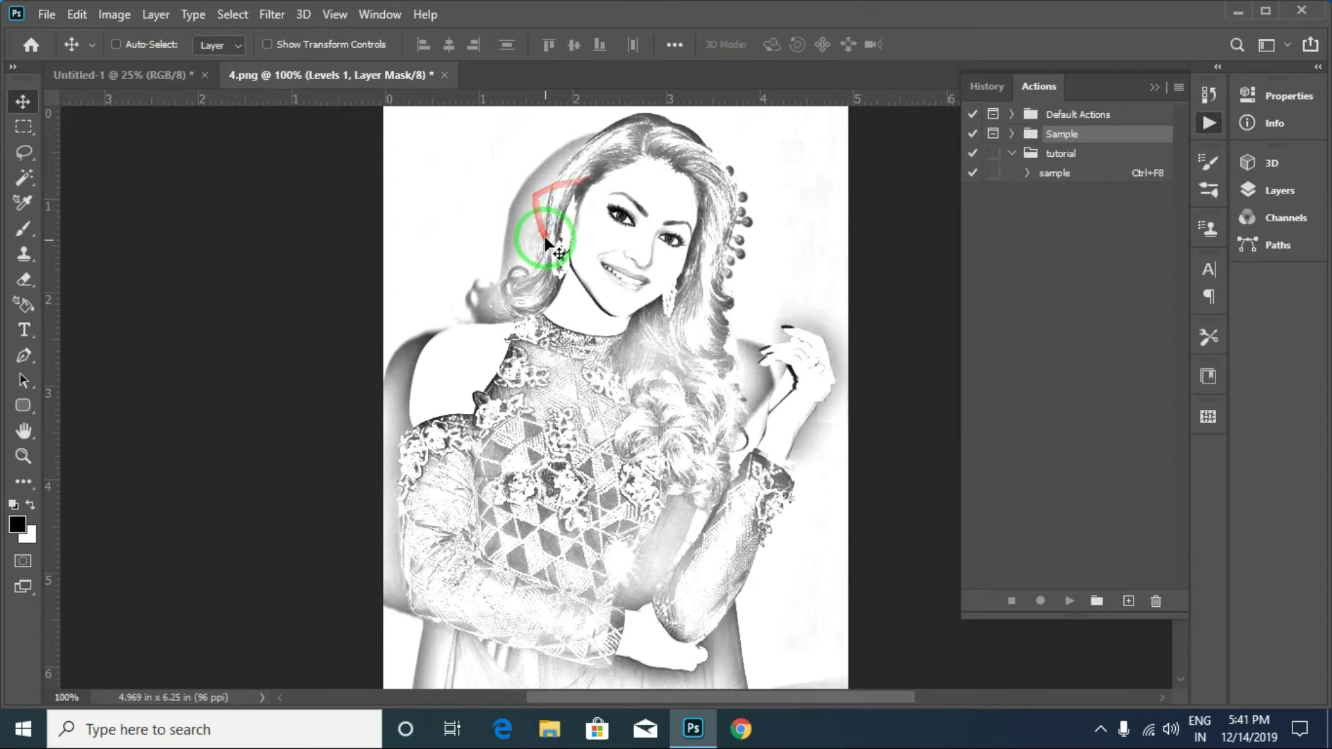
- Close 4.png without saving and open FB_IMG_1566187672242.jpg from the desktop in Photoshop
click(446, 75)
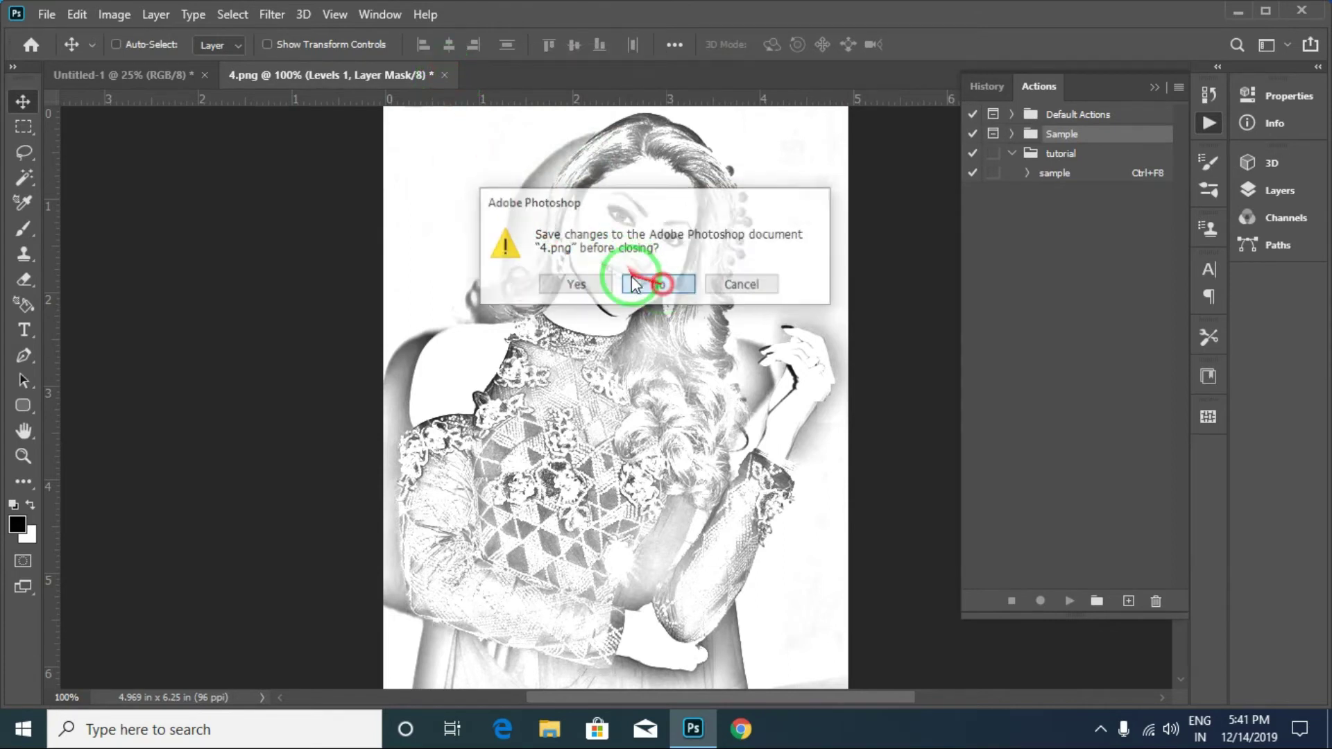
click(655, 283)
click(1239, 13)
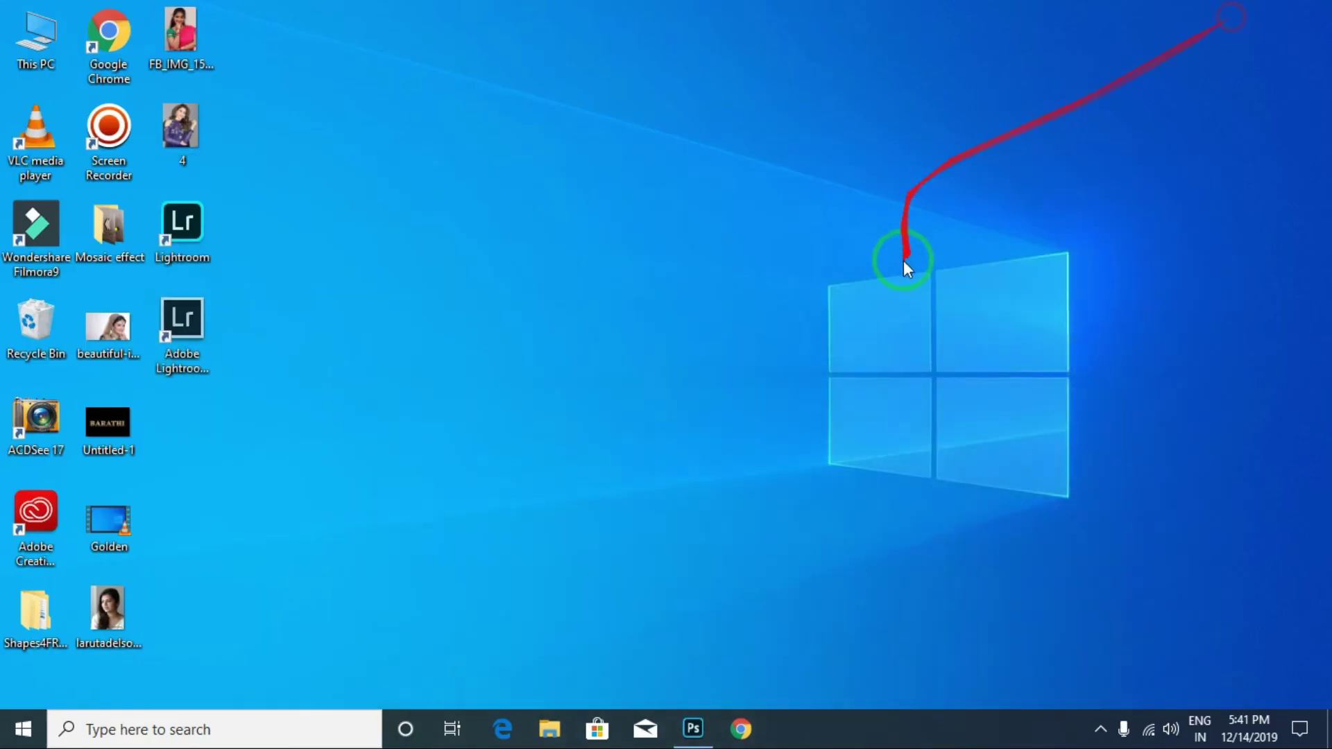
drag(177, 27, 548, 66)
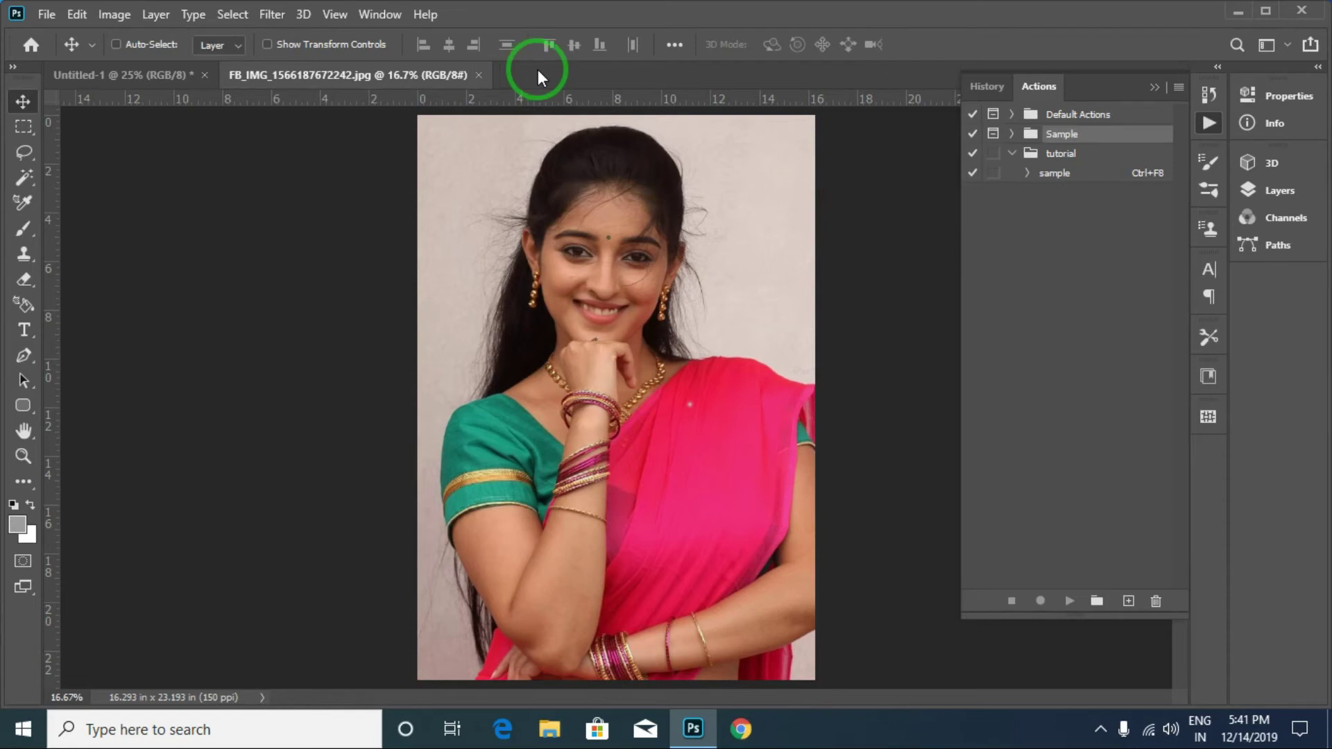
- Zoom in on the portrait's face, fit the photo back to the window, then pick the Crop tool
key(z)
drag(591, 253, 782, 303)
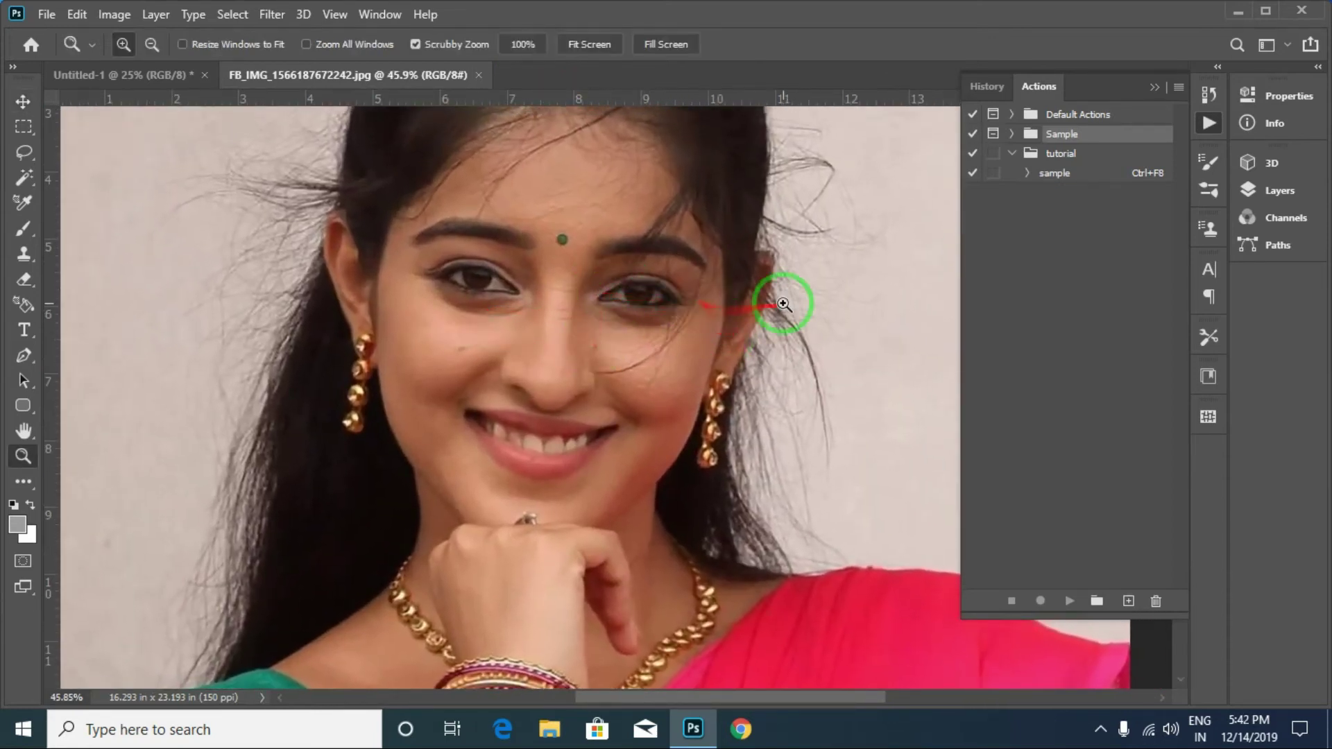
key(ctrl+0)
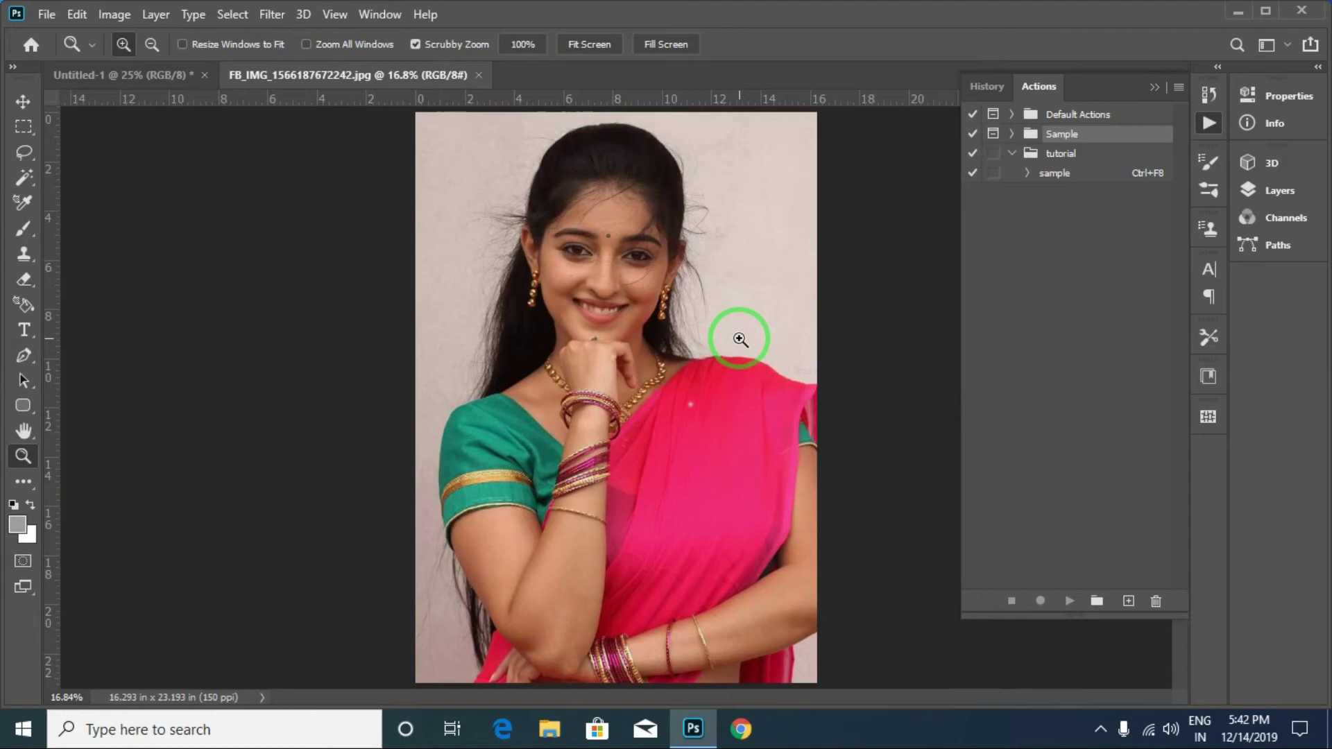
key(c)
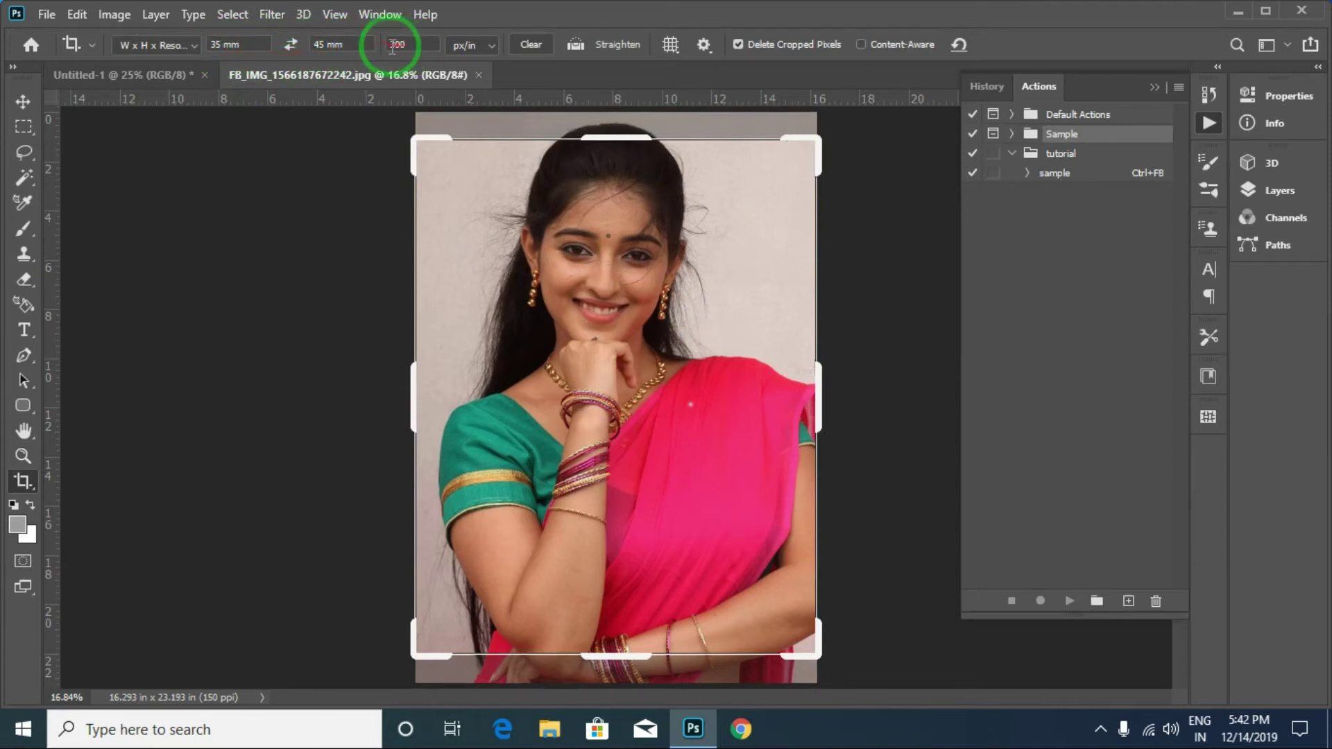
- Frame the head and shoulders inside the 35 × 45 mm crop box and commit the crop
click(614, 180)
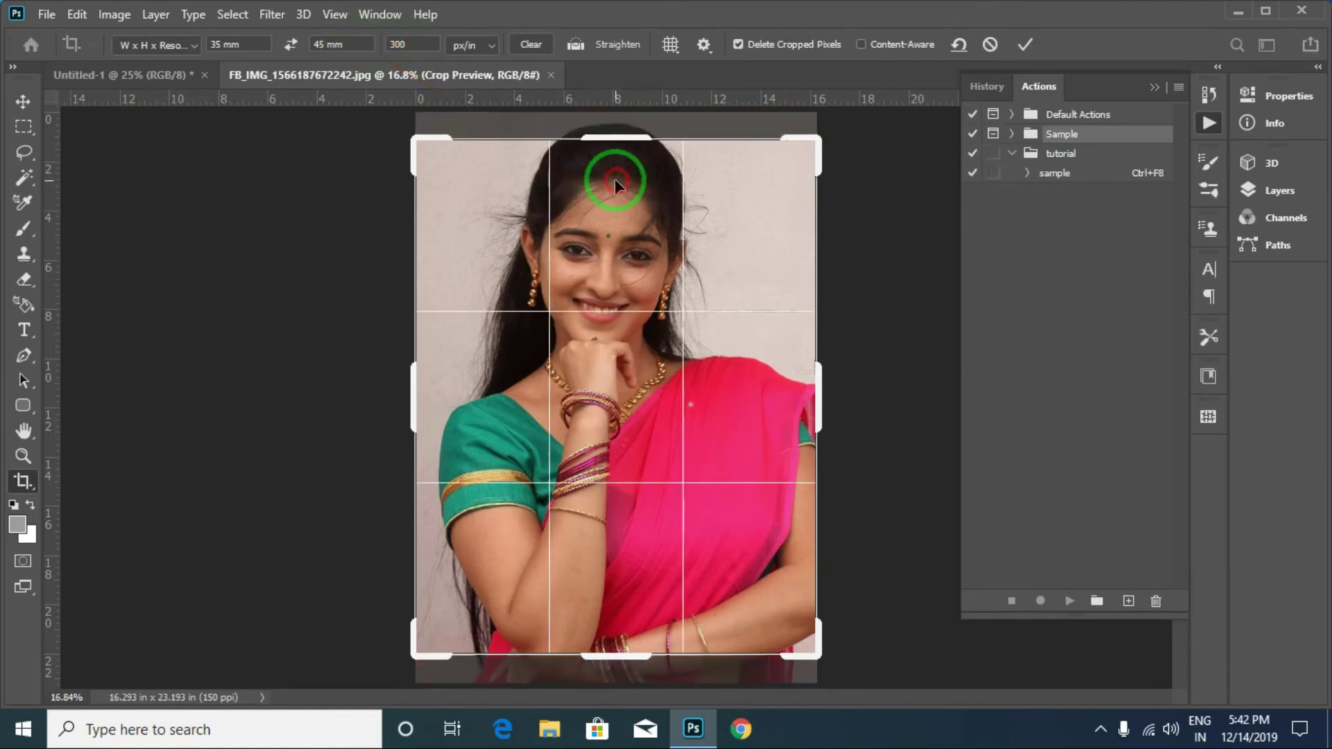
drag(810, 146, 681, 282)
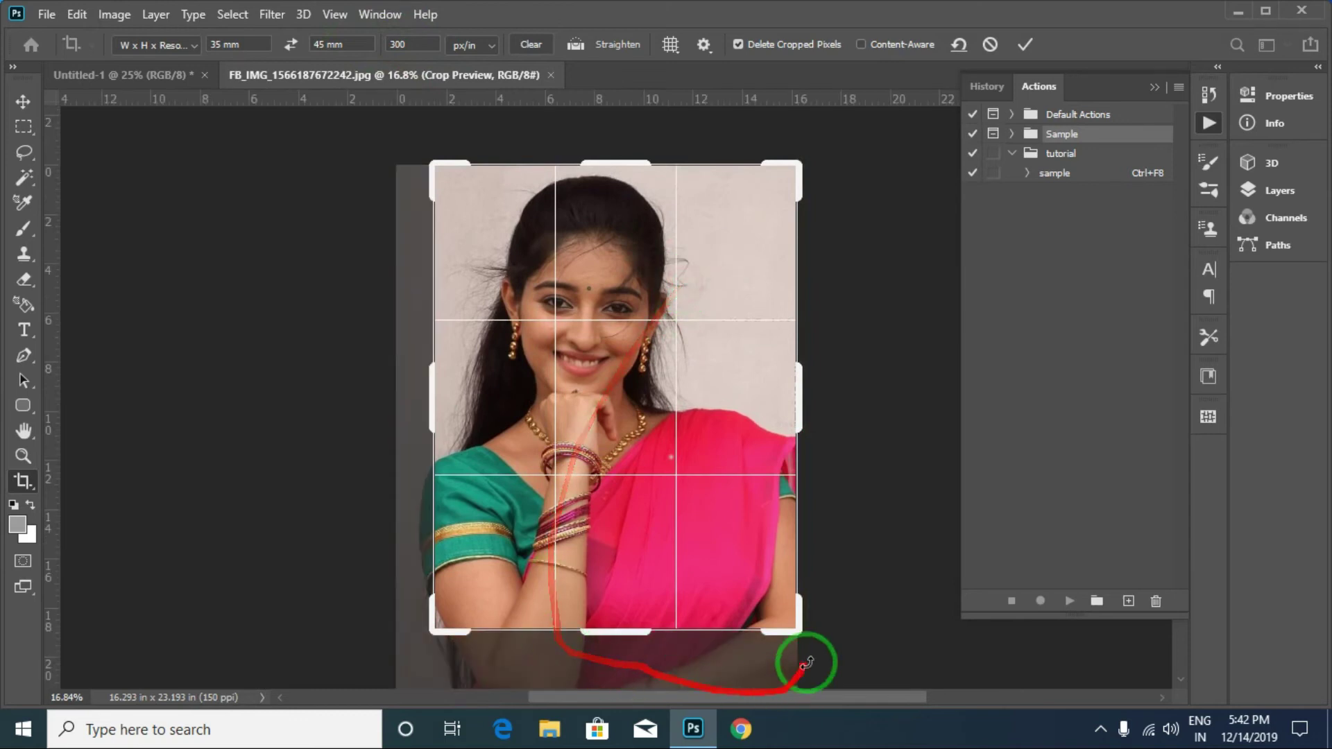
drag(797, 619, 767, 625)
drag(685, 523, 690, 515)
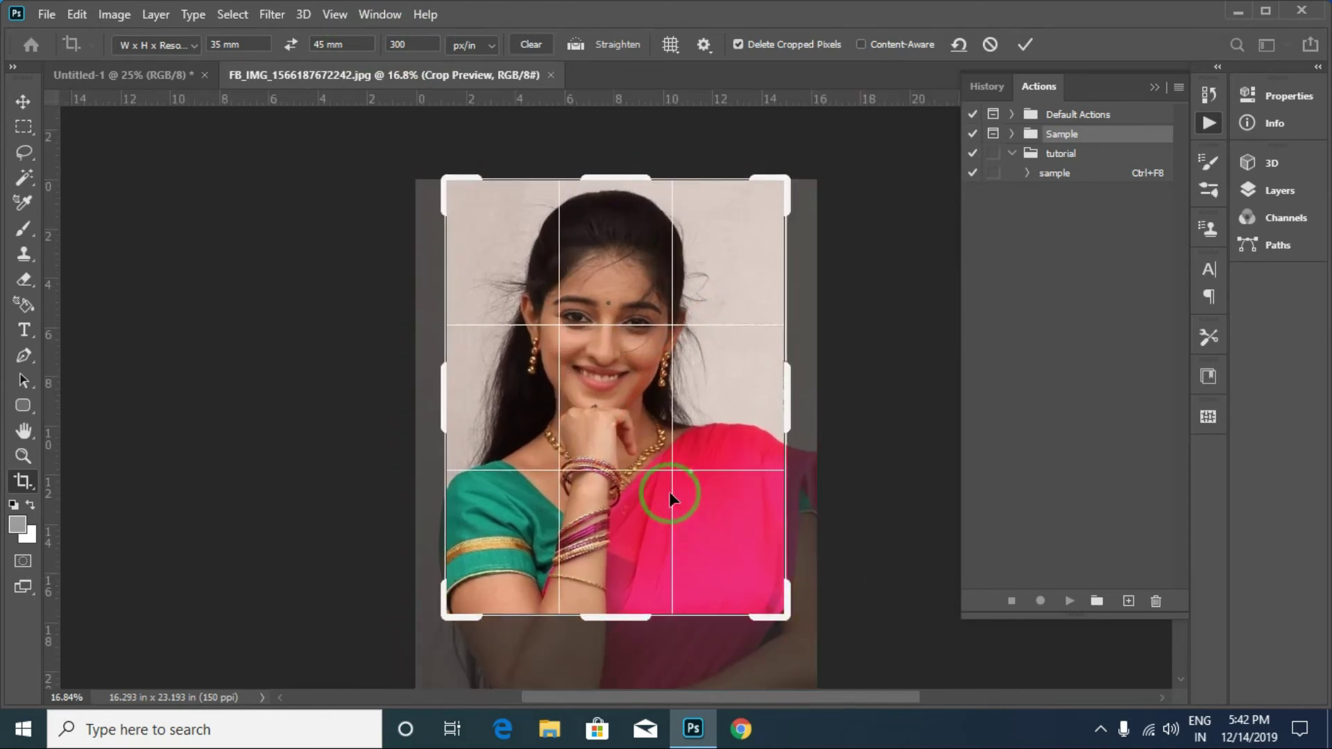
double_click(668, 492)
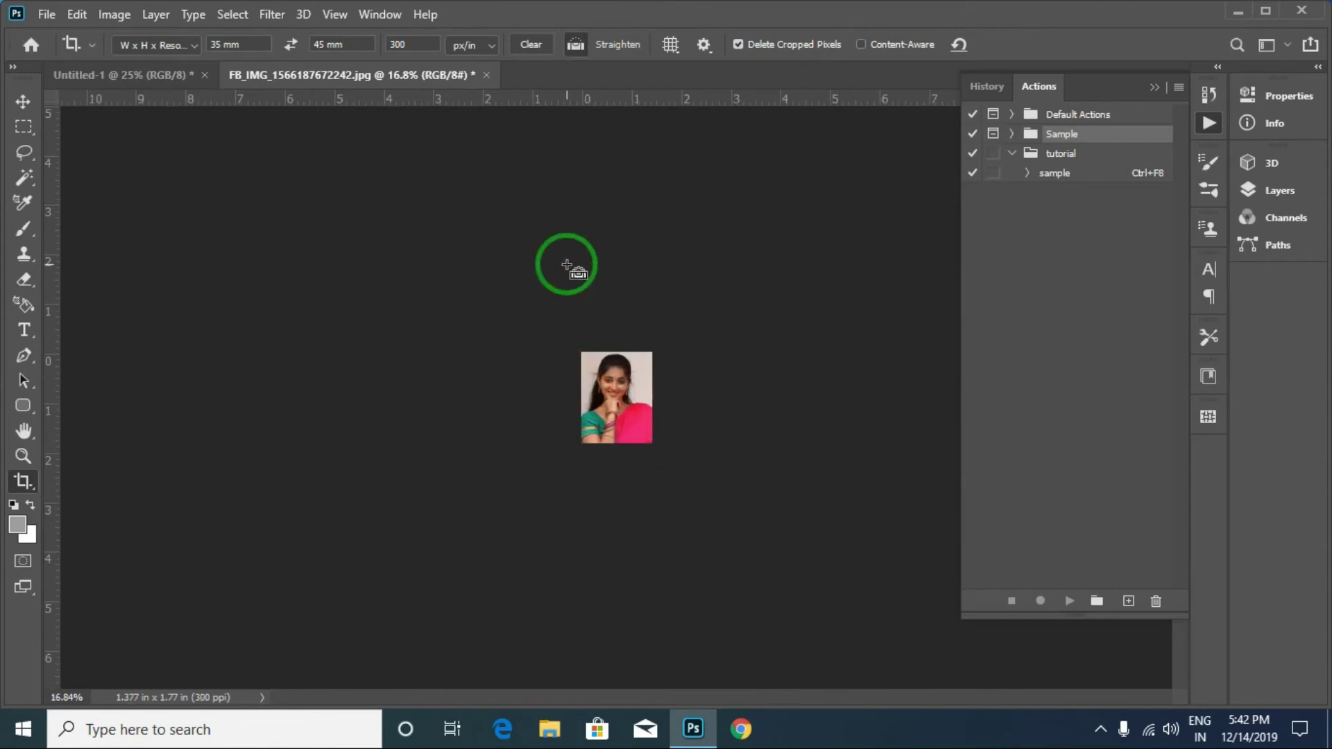
- Fit the photo to the window and record a new 'PP 8copy' action in the tutorial set with no function key
key(ctrl+0)
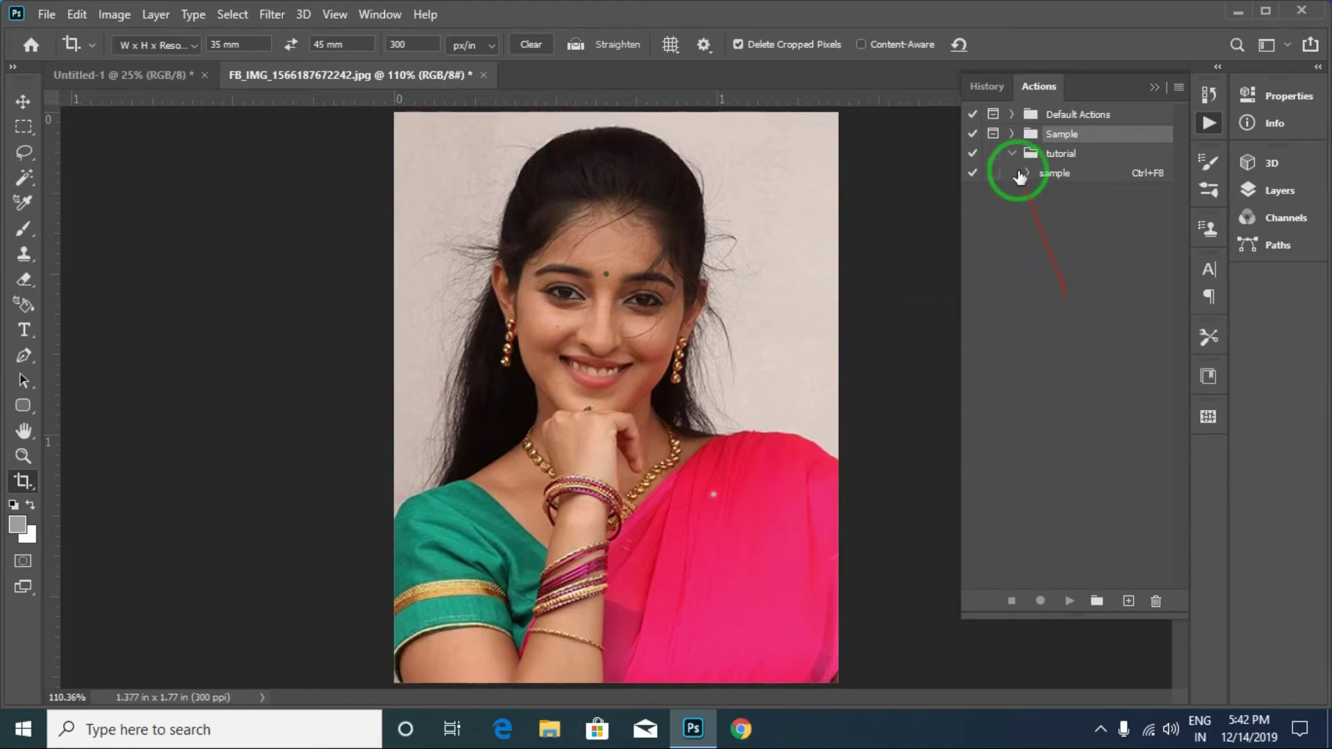
click(1058, 156)
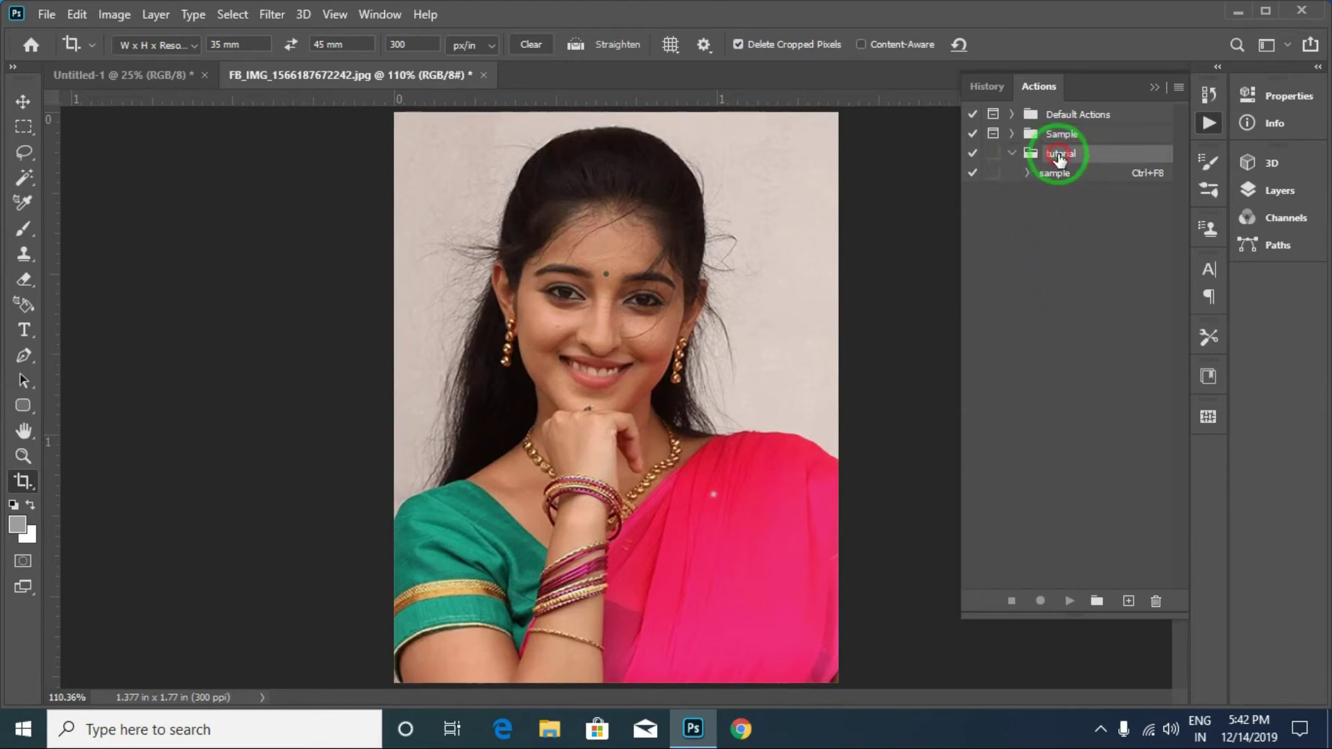
click(1128, 601)
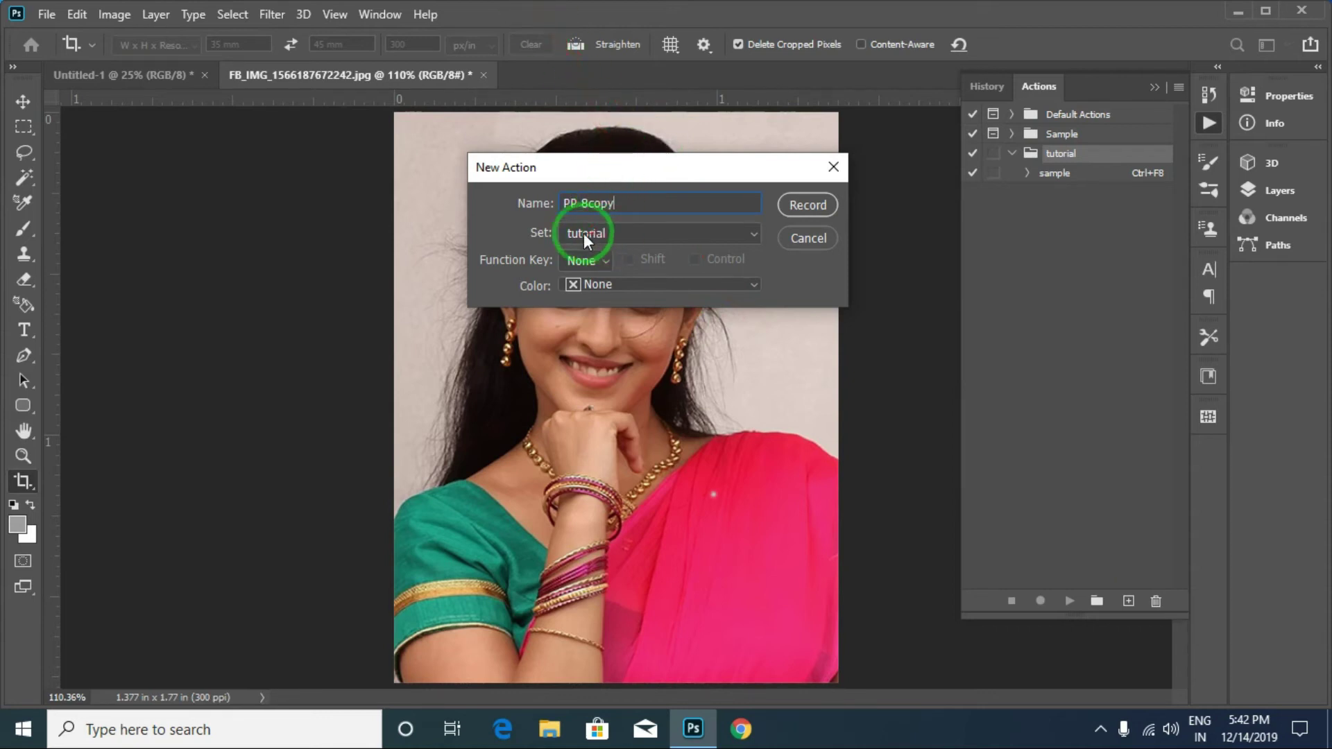
click(606, 261)
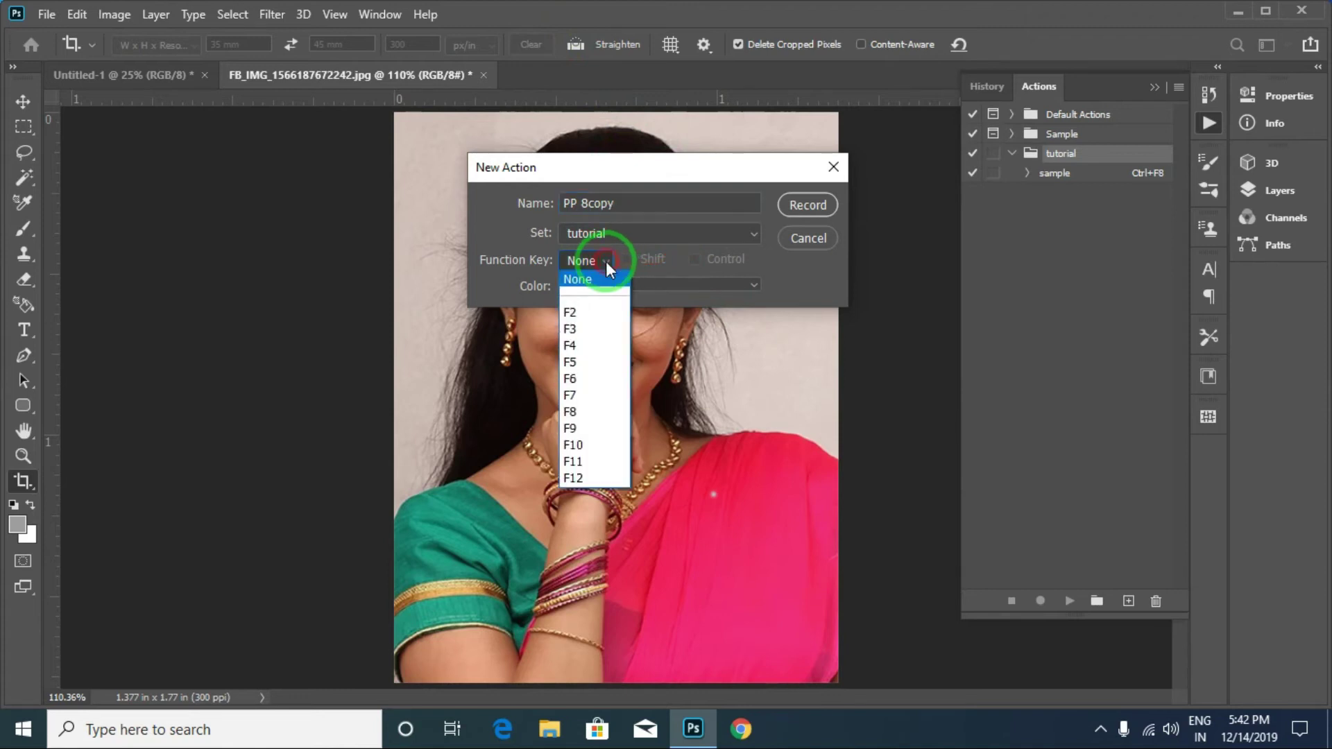
click(700, 285)
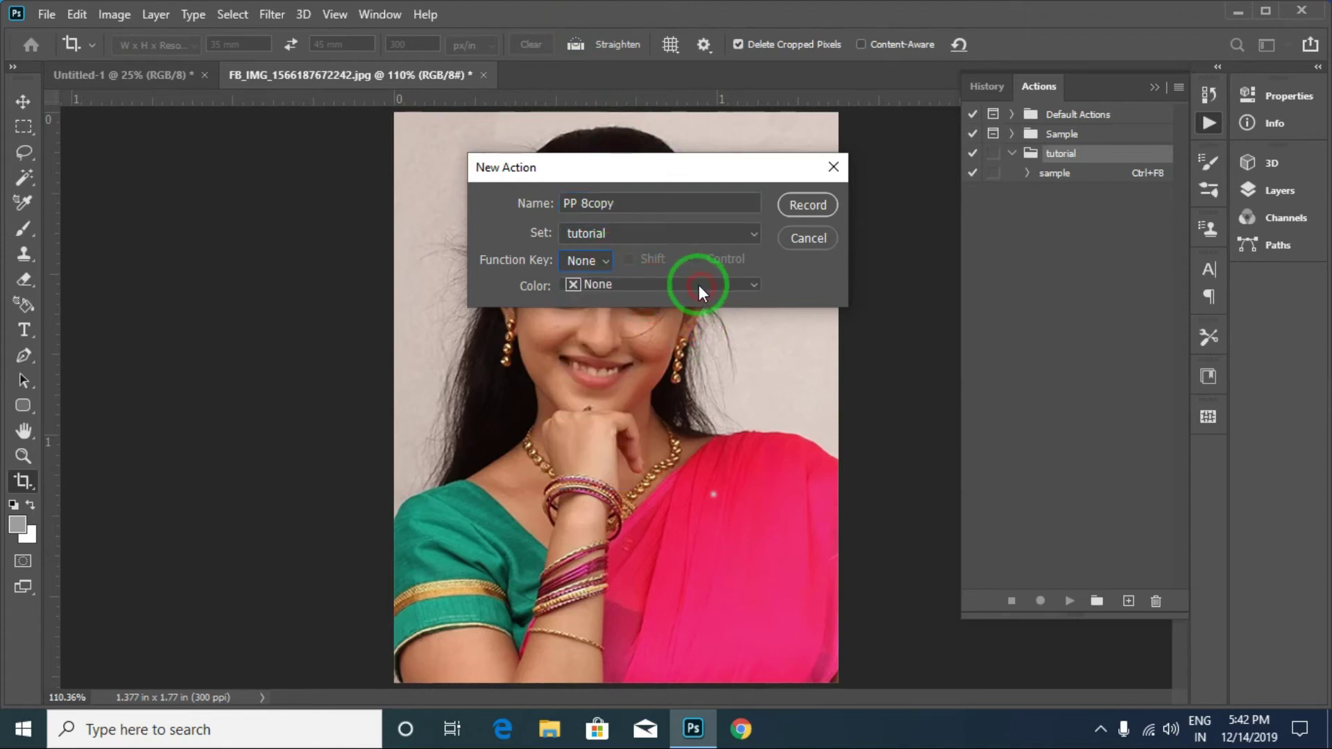
click(808, 206)
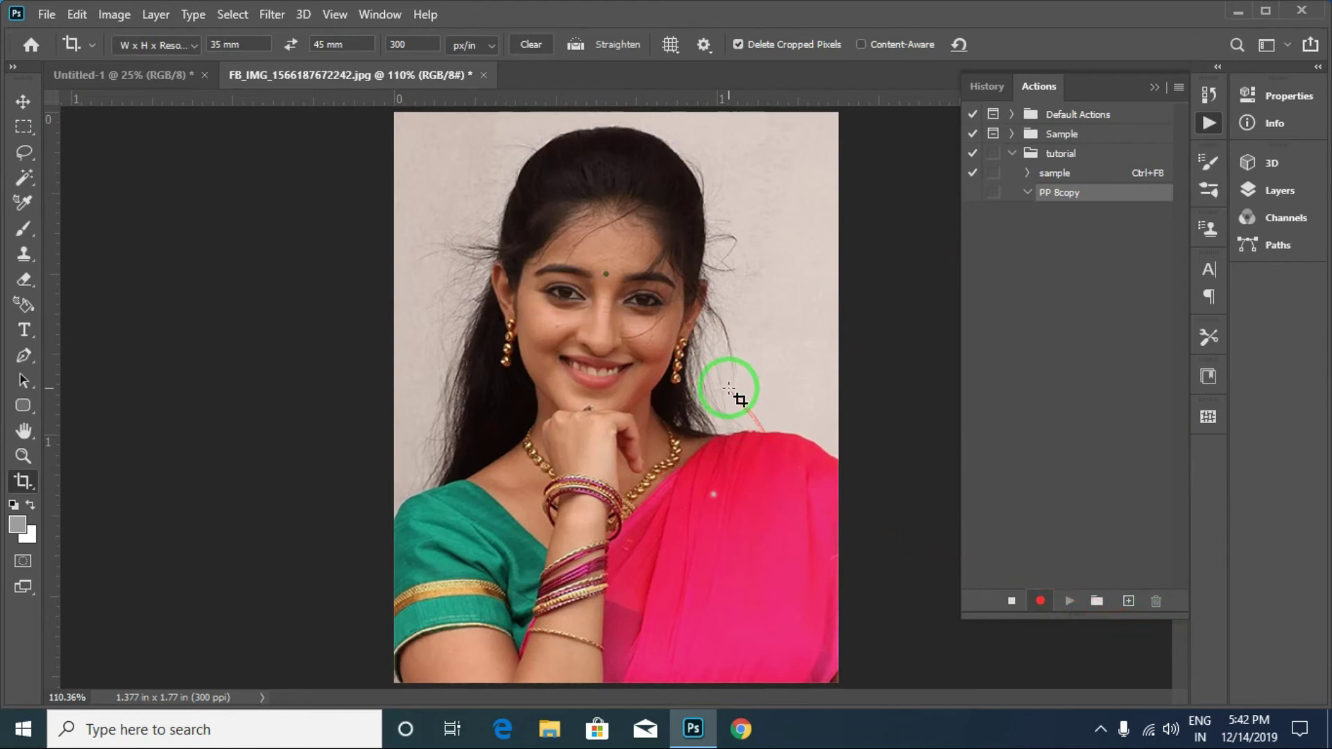
- Select and copy the entire cropped portrait with the Move tool active
key(v)
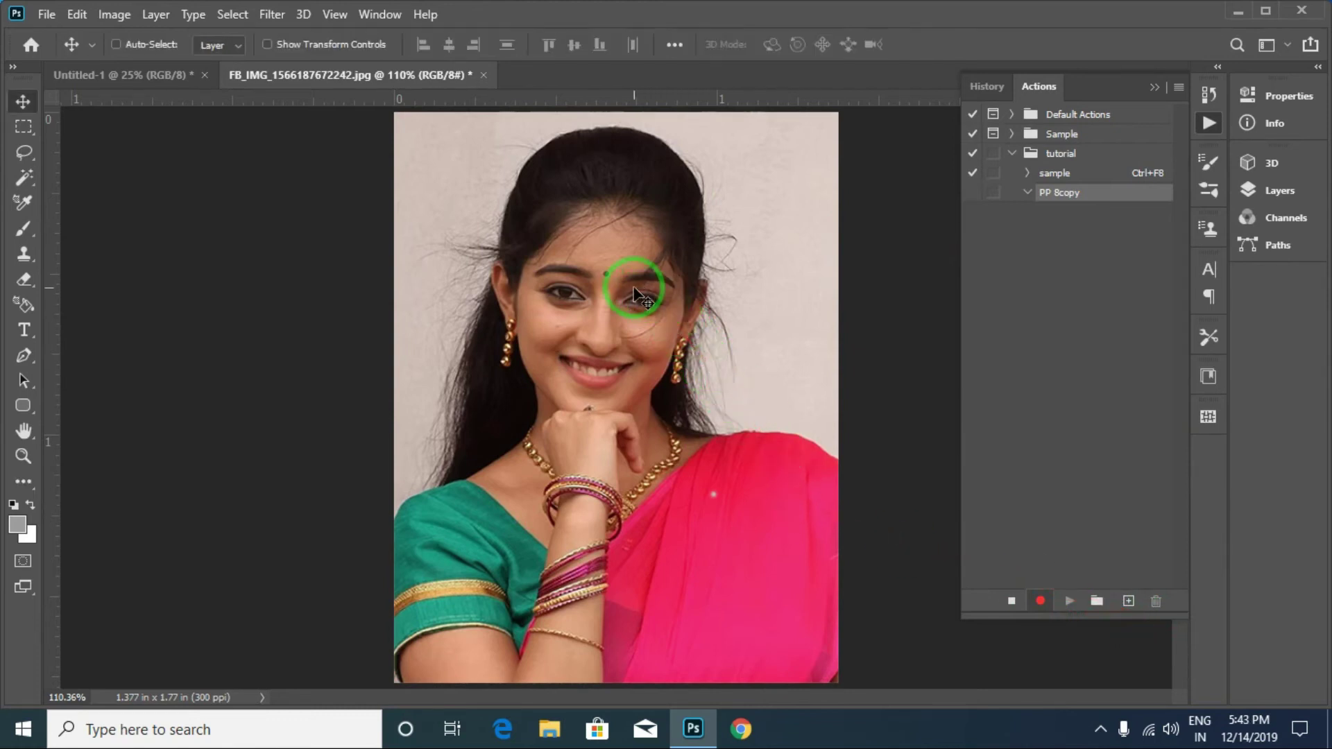
key(ctrl+a)
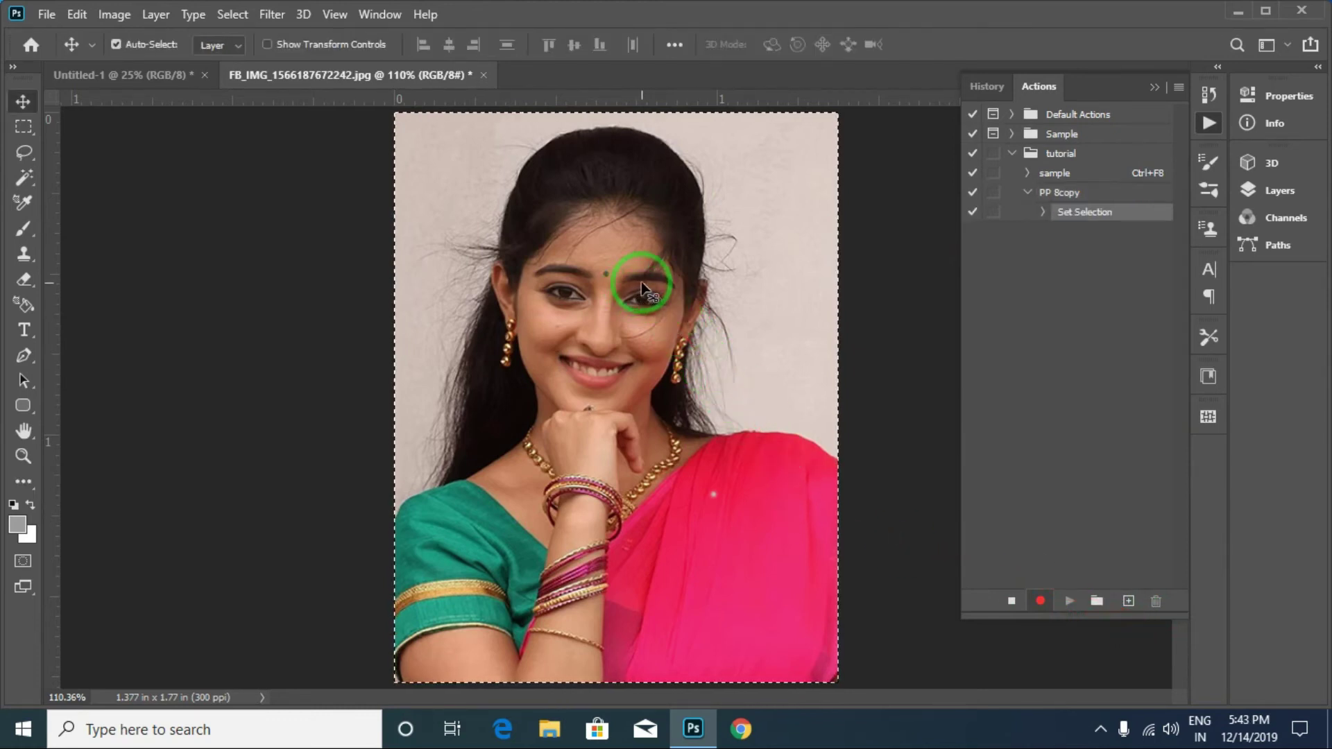
key(ctrl+c)
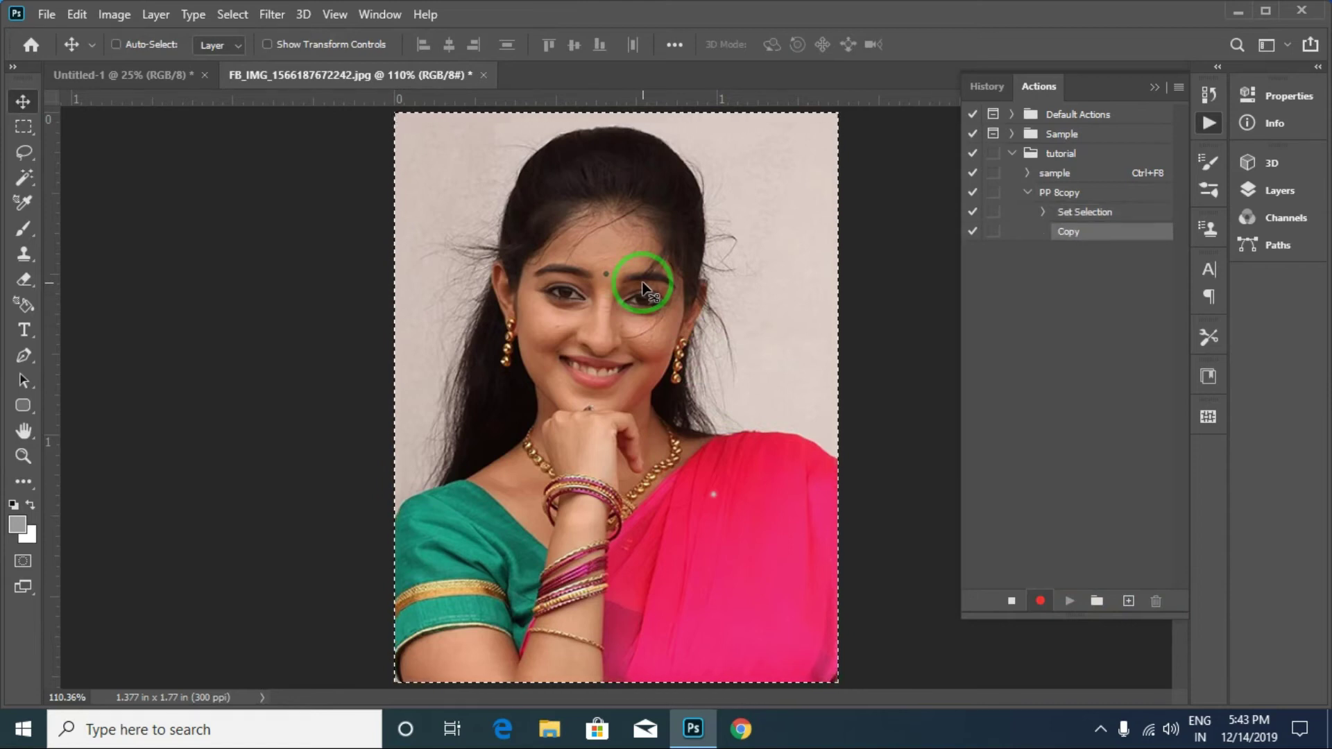
key(ctrl)
- Create a new 6 × 4 inch, 300 ppi document
key(ctrl+n)
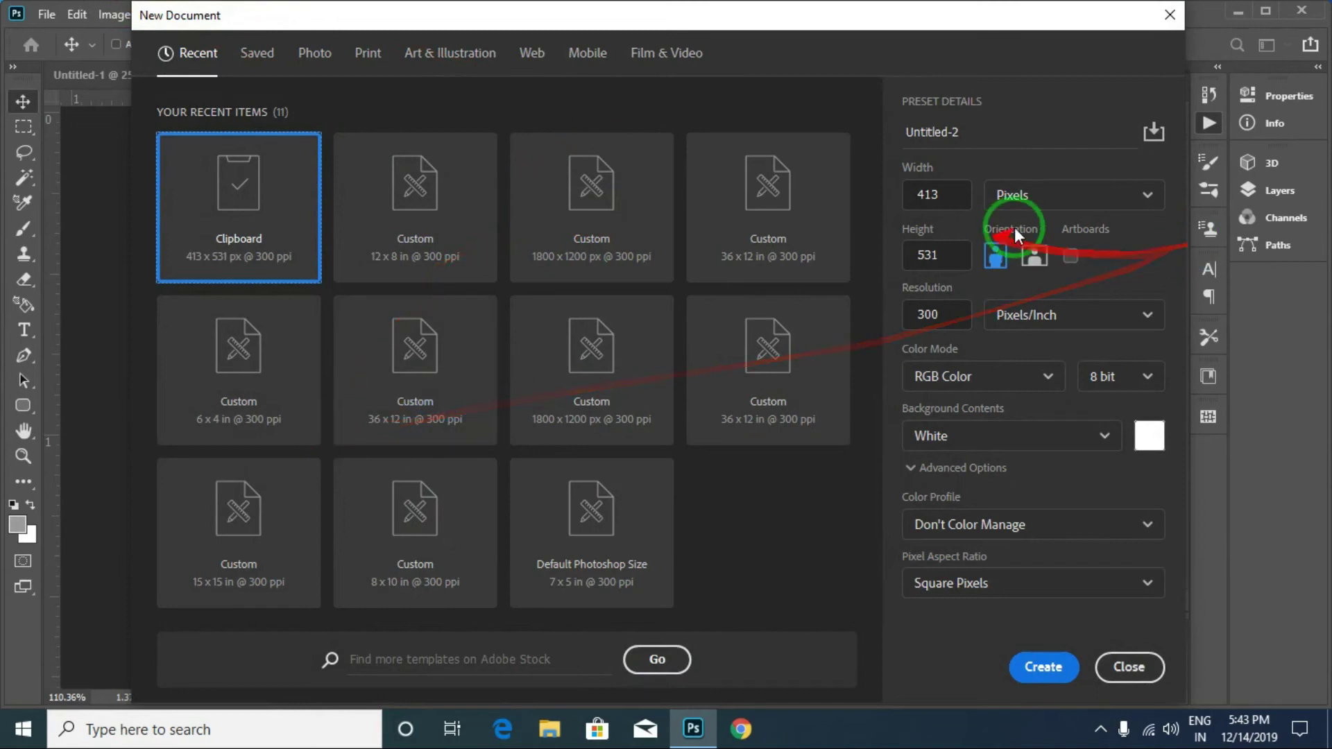
click(1027, 194)
click(1067, 276)
double_click(934, 194)
text(6)
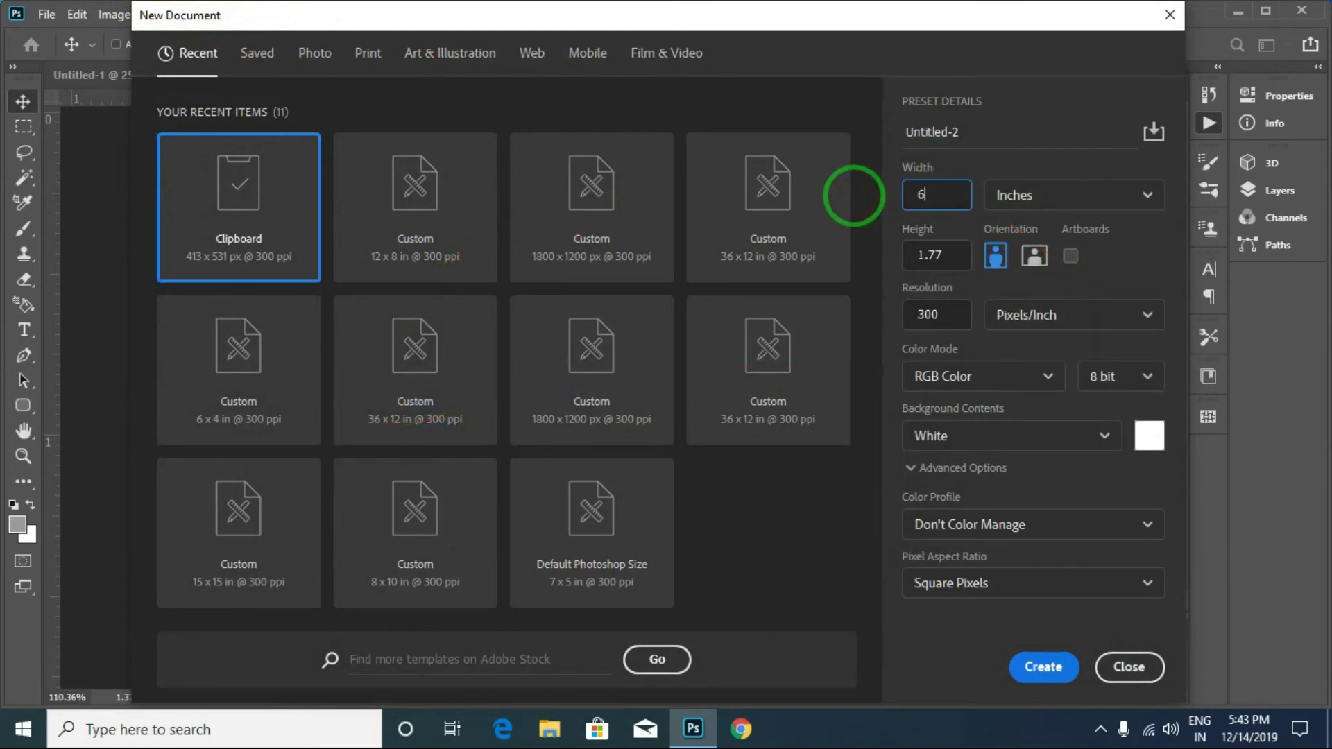
drag(960, 255, 888, 263)
text(4)
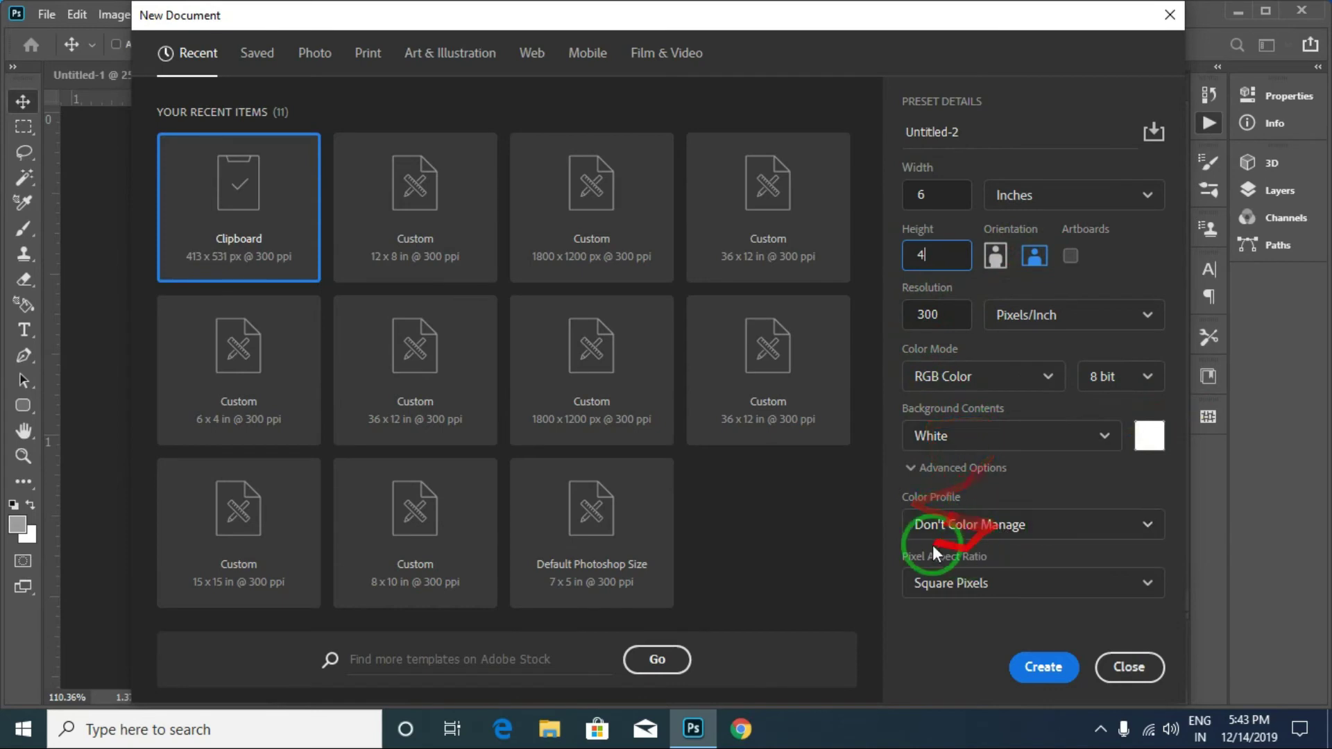
click(1048, 668)
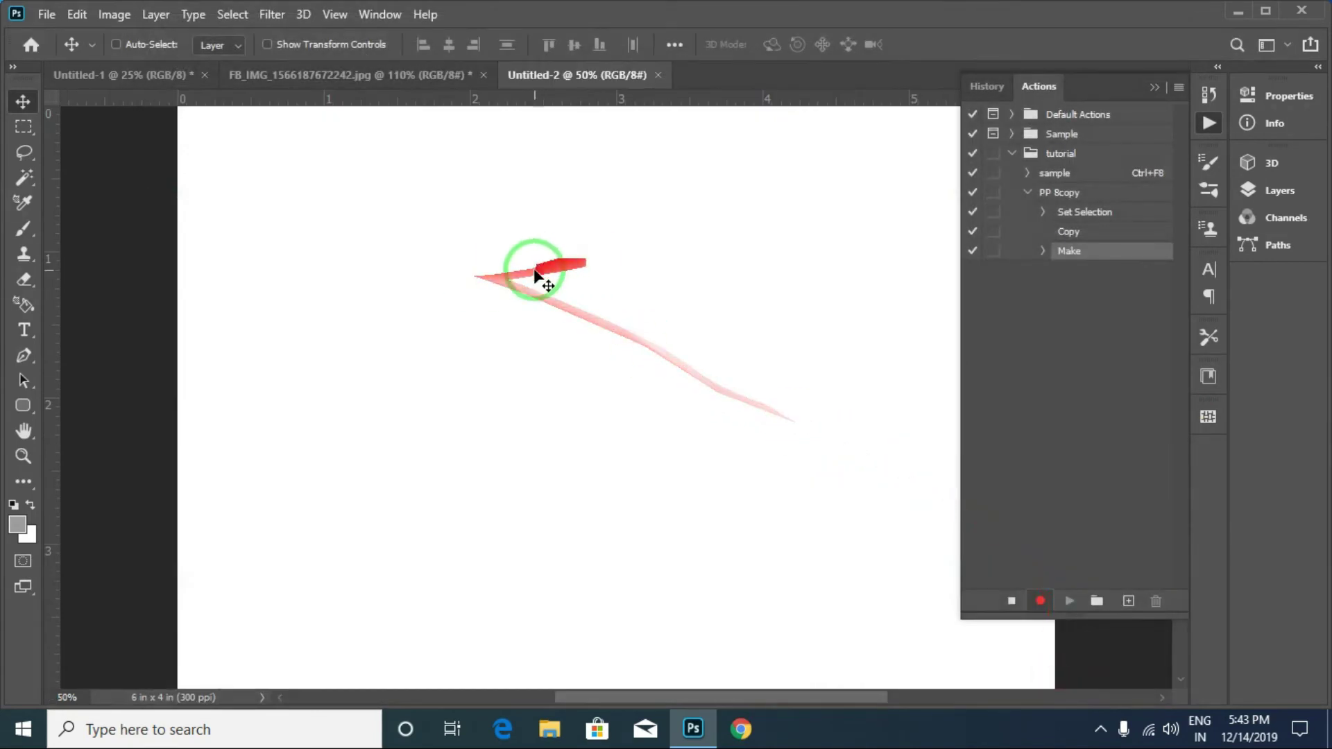
- Hide the panels, add horizontal and vertical guides, and paste the portrait into the sheet
key(Tab)
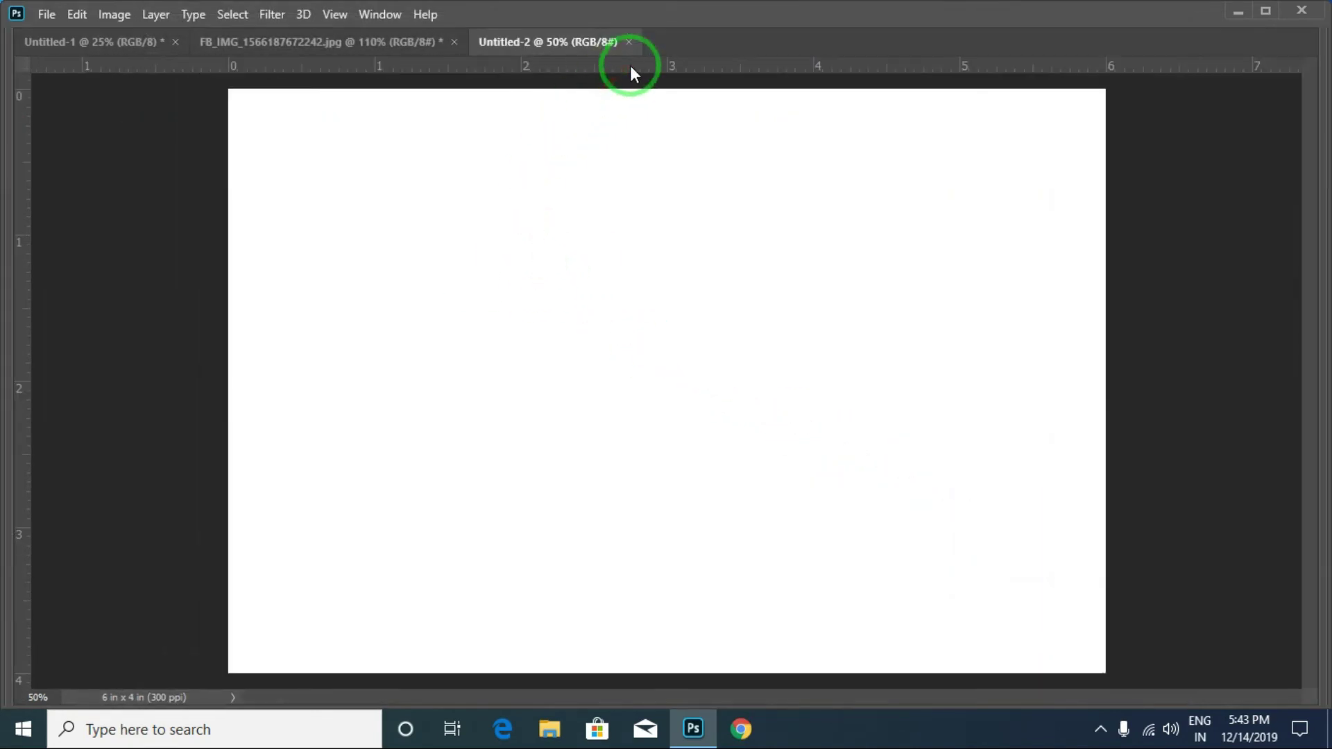
drag(634, 70, 612, 378)
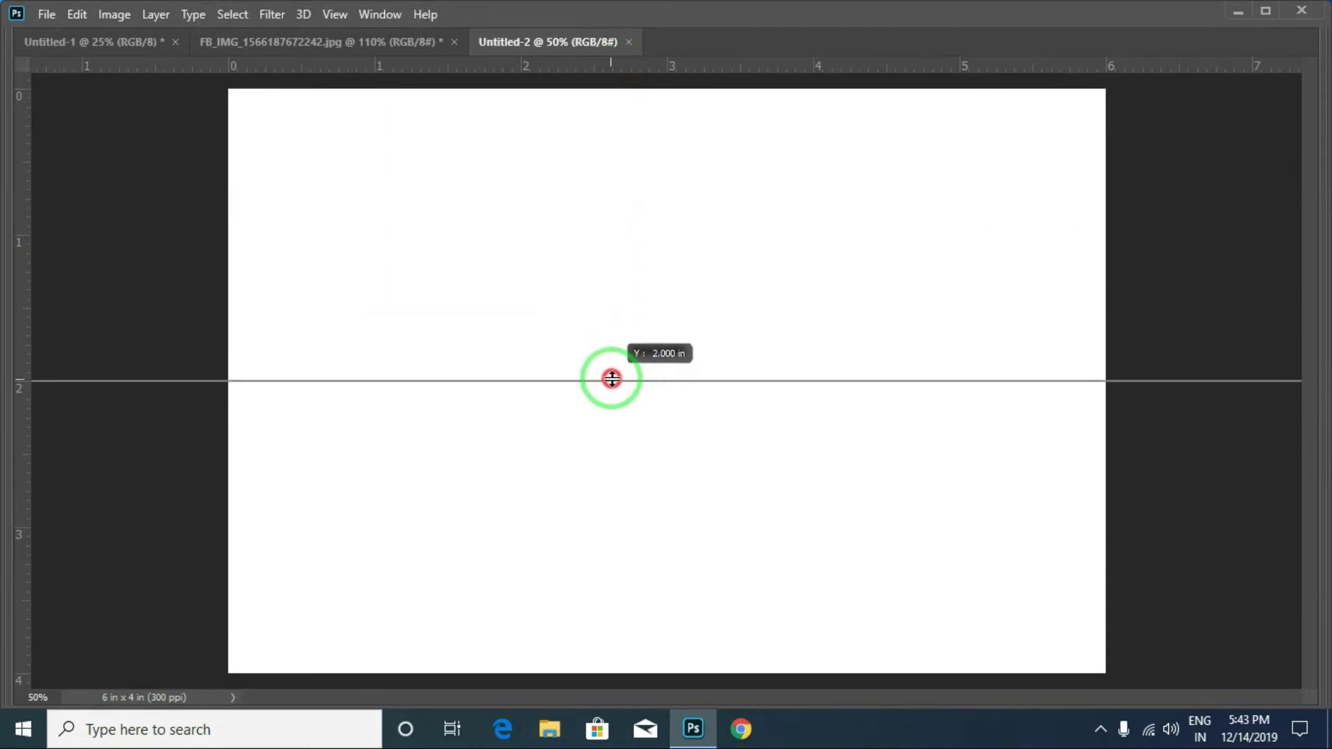
drag(24, 262, 573, 211)
key(ctrl+v)
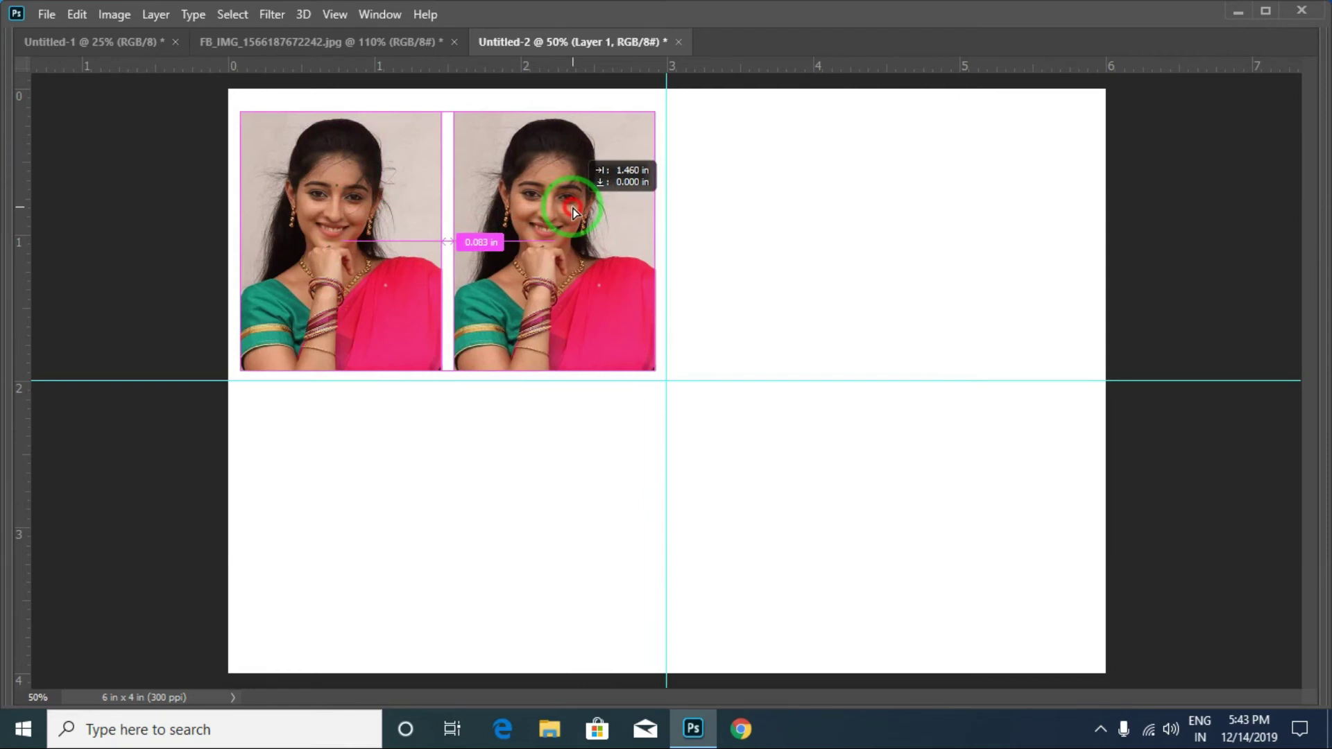
- Duplicate the portrait into a row of four, nudge the spacing, and copy the row below
drag(573, 211, 985, 204)
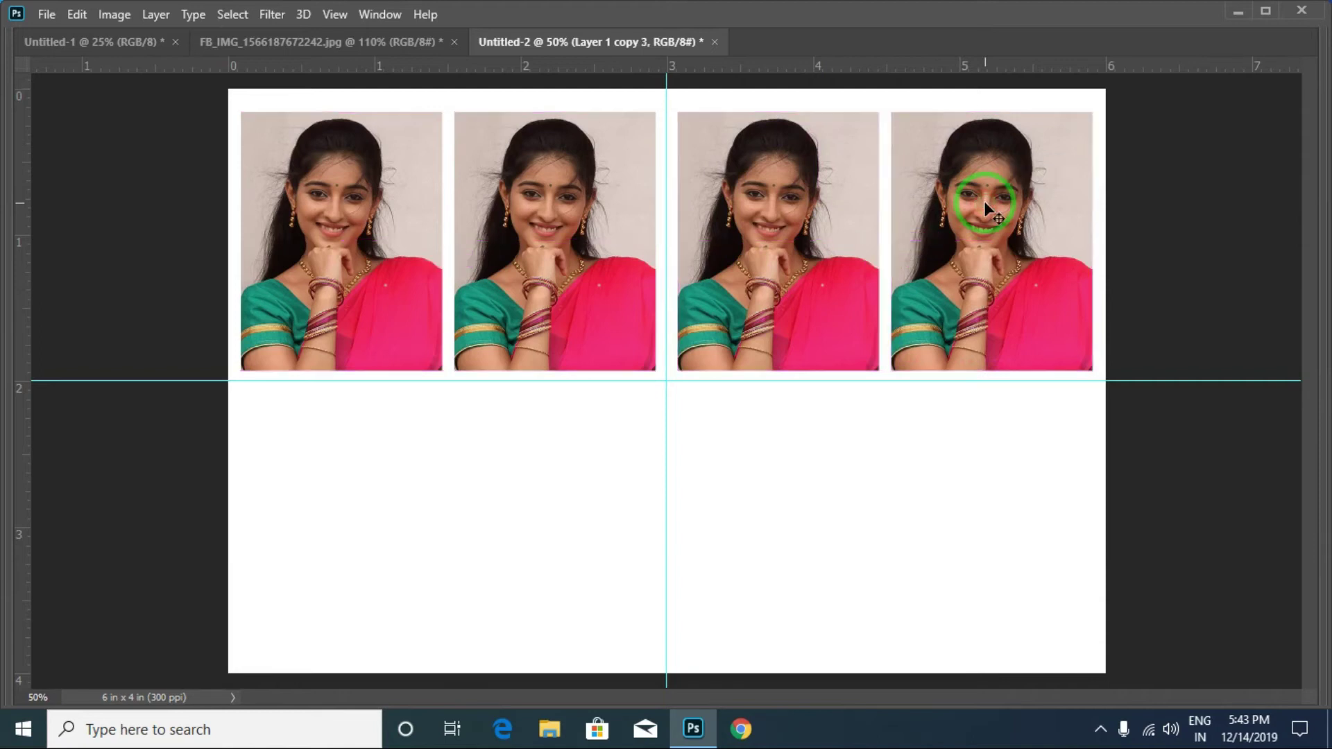
key(Right)
key(Right)
key(Right)
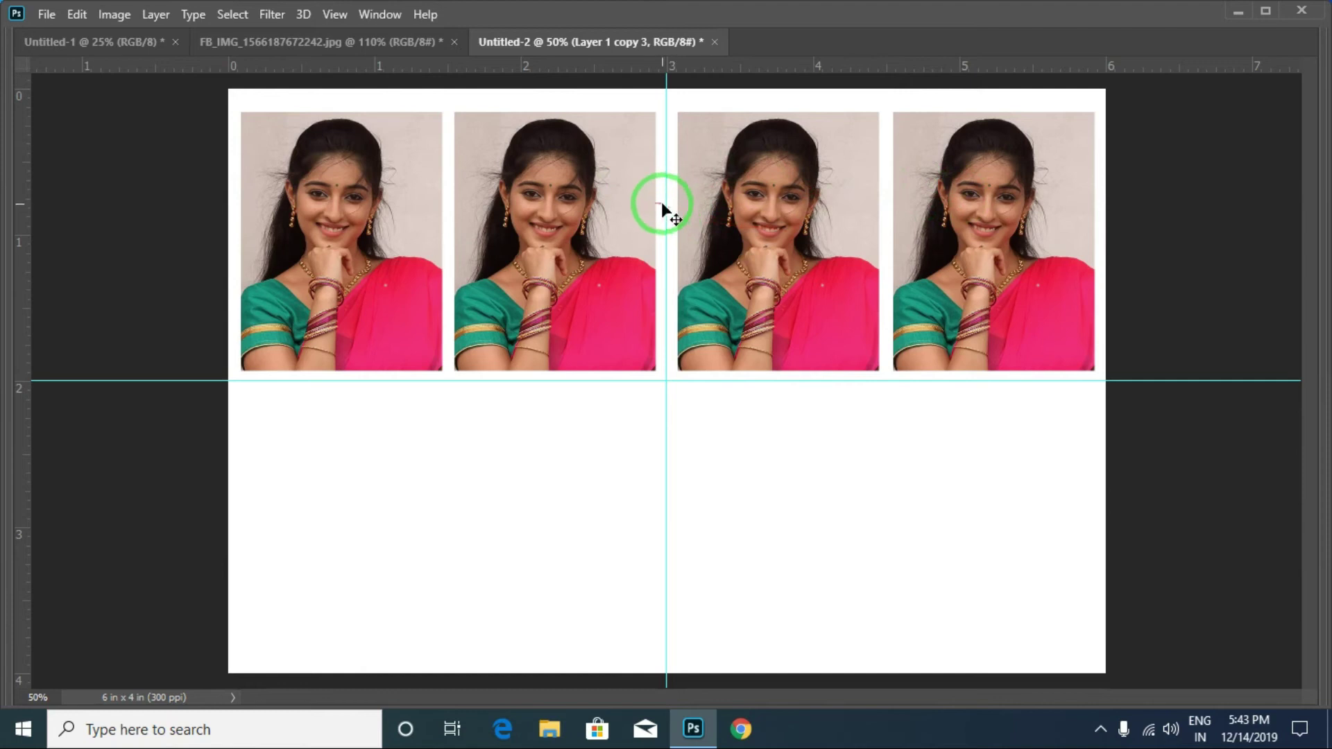
click(552, 218)
key(Right)
key(Right)
key(Right)
key(Right)
key(Right)
key(Right)
key(Right)
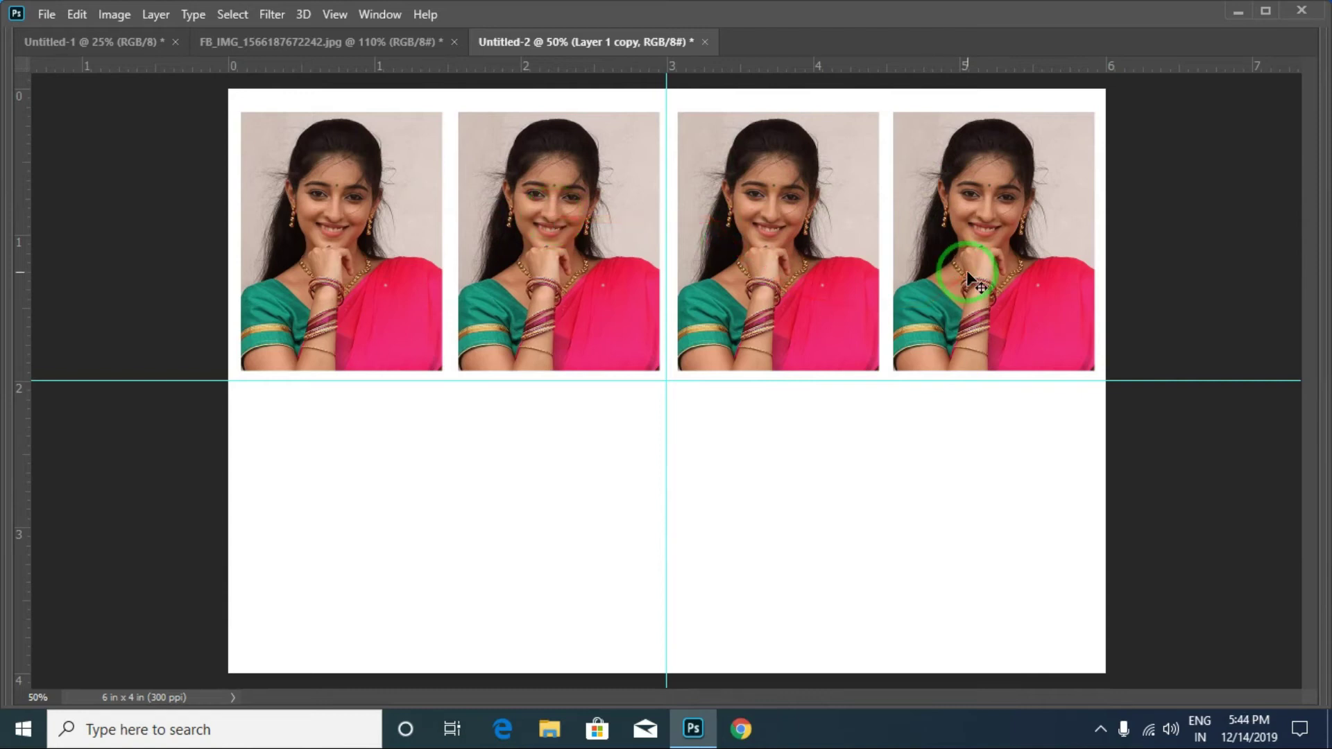
click(886, 267)
drag(369, 267, 366, 549)
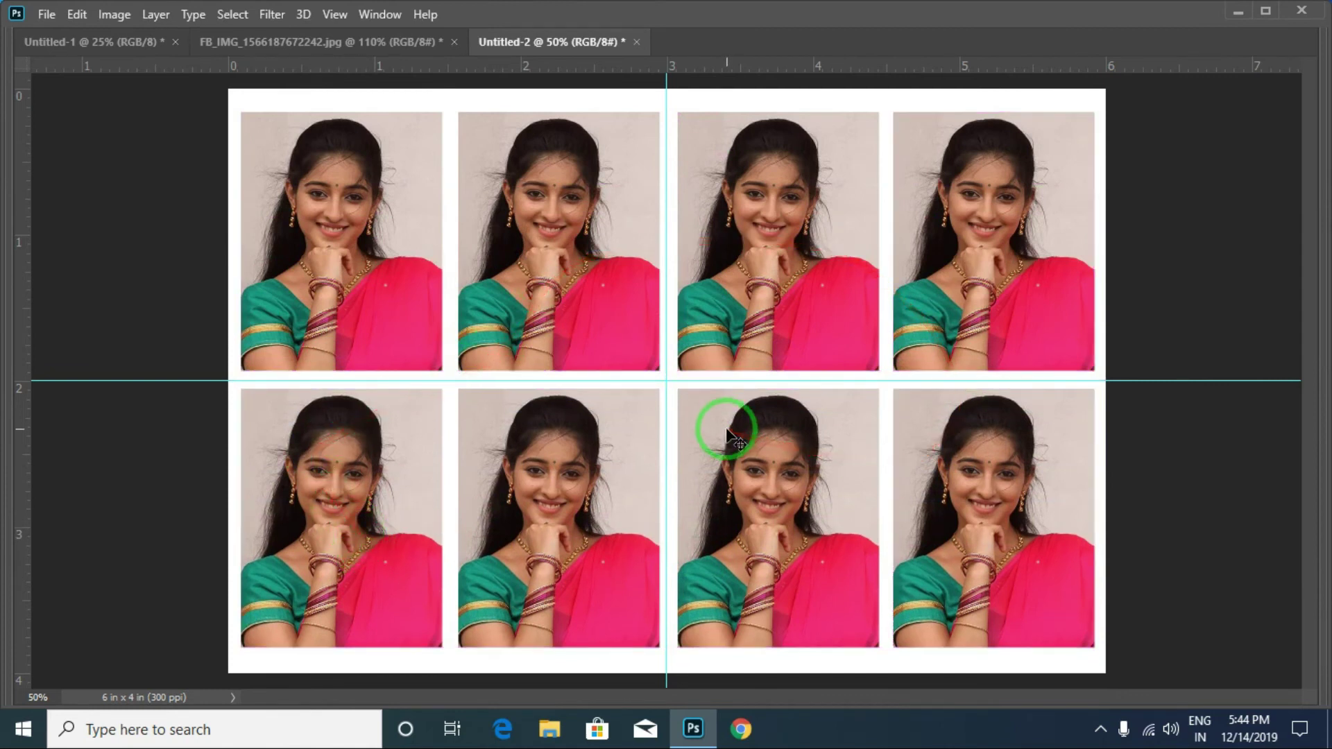
- Stop recording PP 8copy and close the eight-photo sheet without saving
key(Tab)
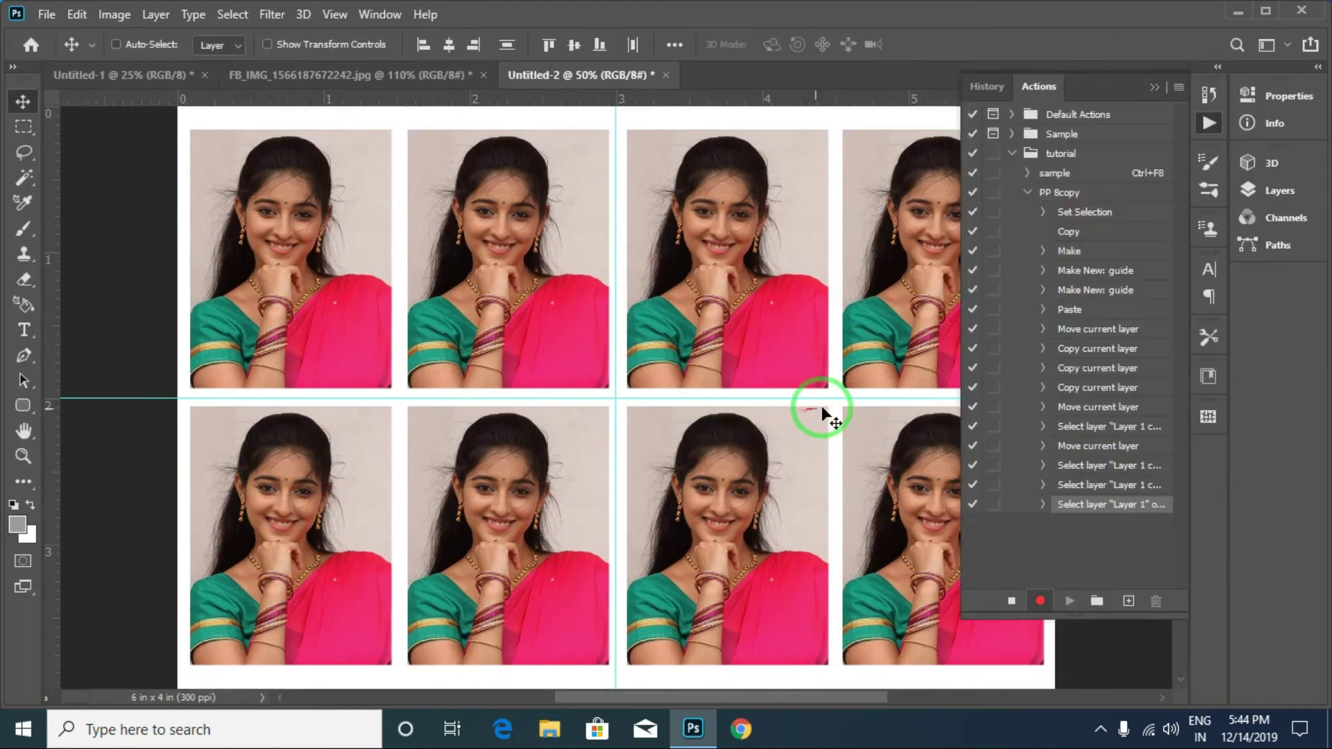
click(1011, 600)
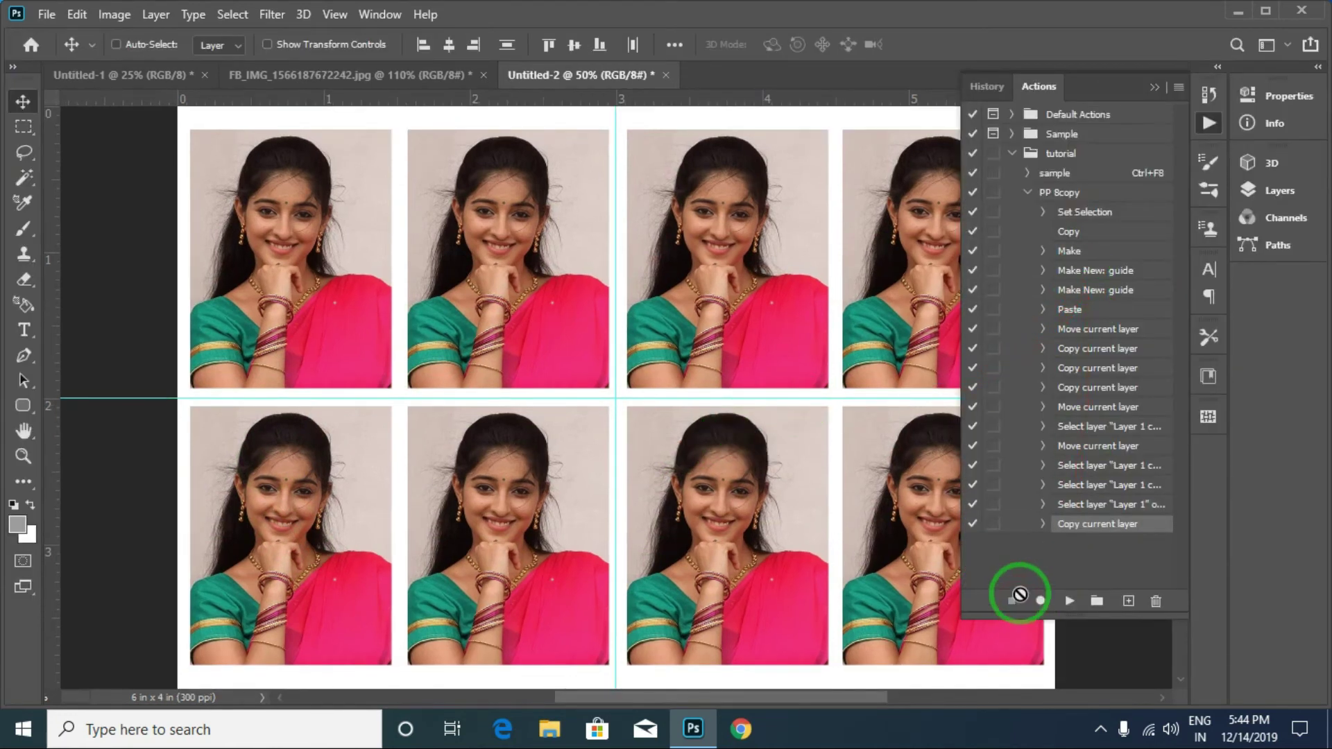
click(1027, 193)
click(666, 75)
click(672, 282)
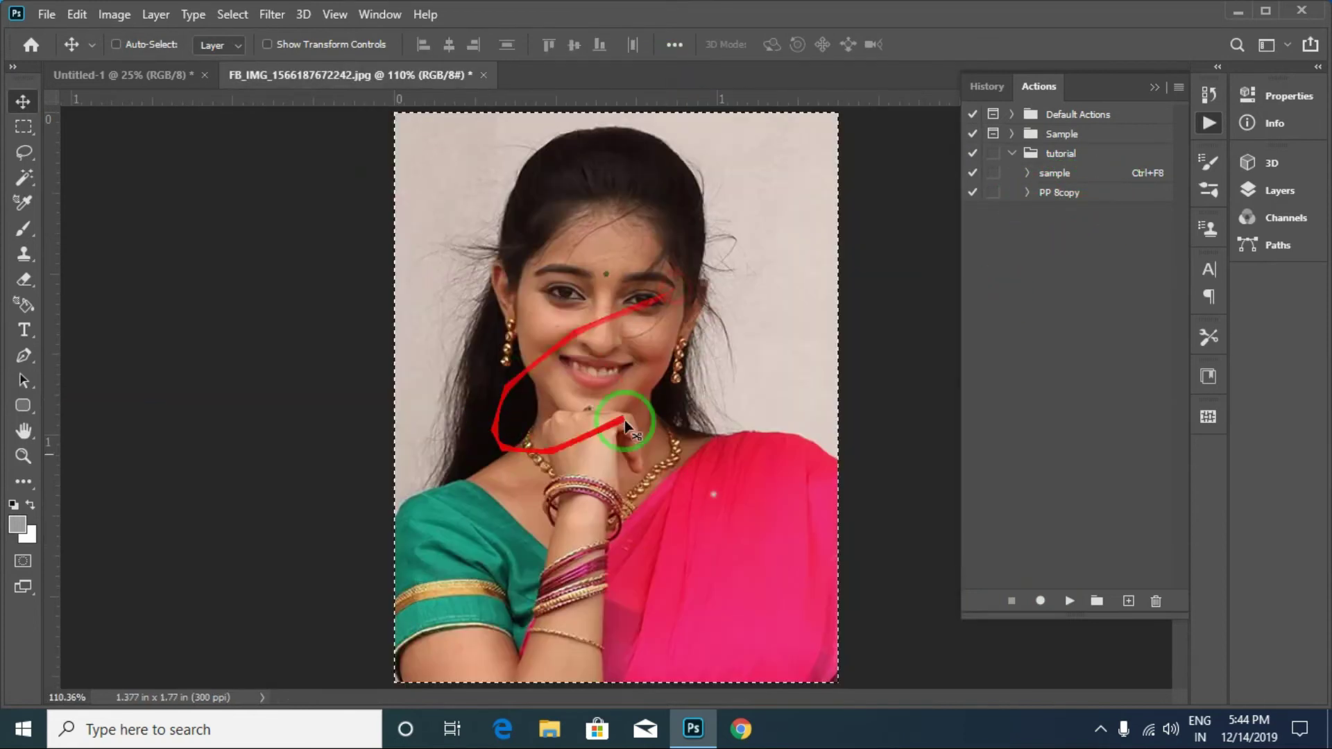
- Deselect the portrait and play the PP 8copy action on it
key(ctrl+d)
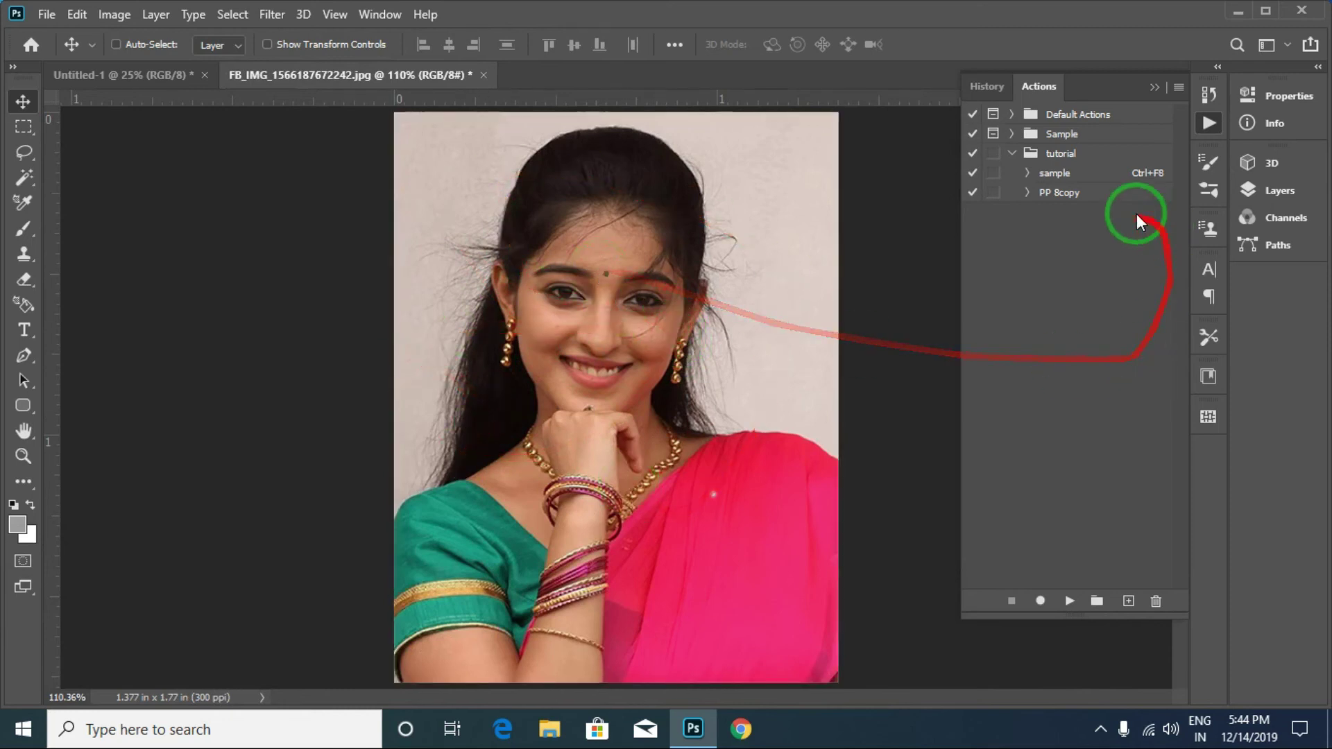
click(1053, 193)
click(1102, 195)
click(1070, 604)
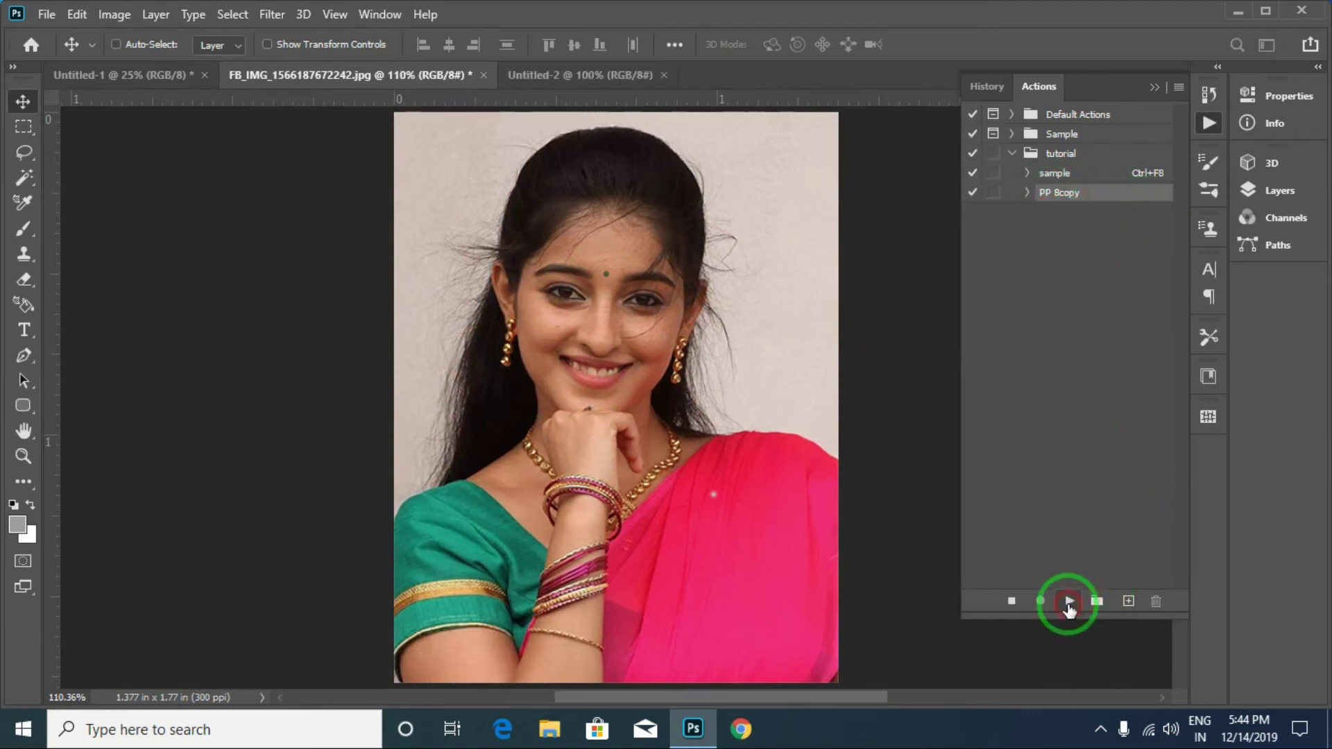
- View the generated eight-photo Untitled-2 sheet full-window, then close it without saving
key(Tab)
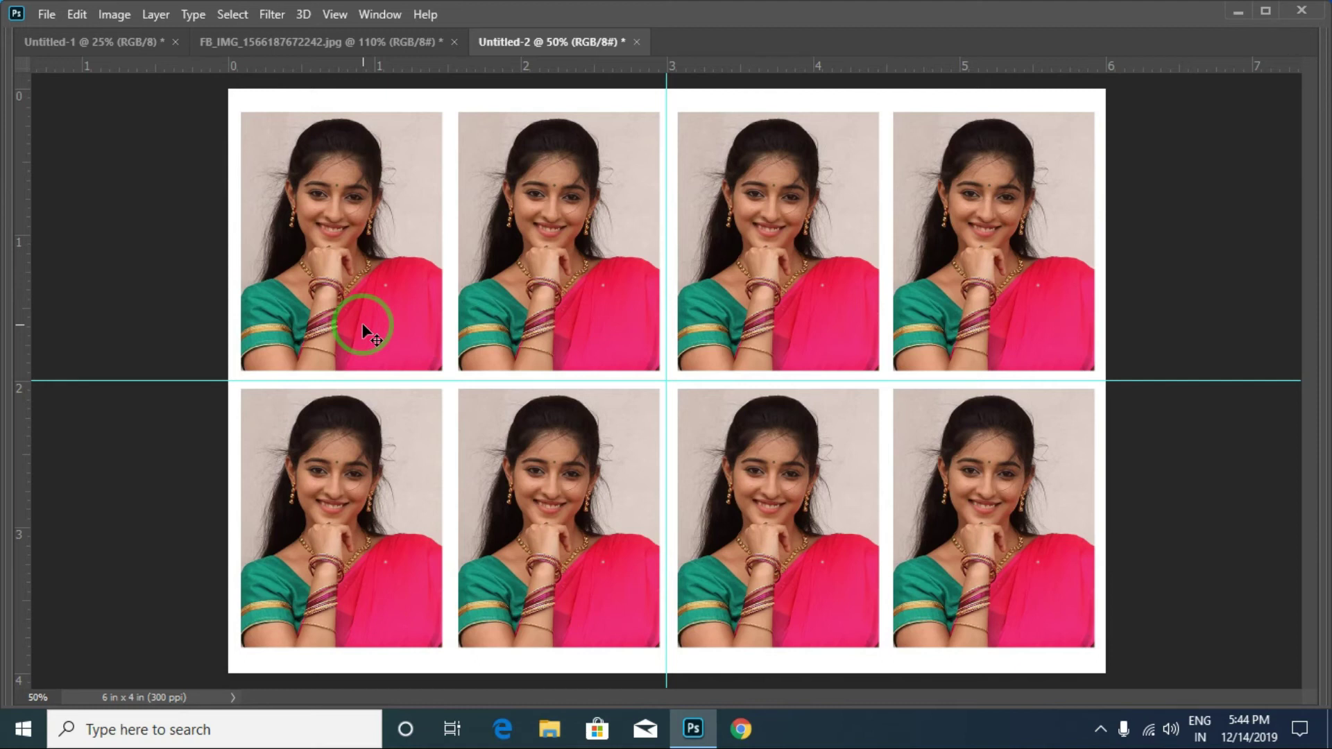
key(ctrl+w)
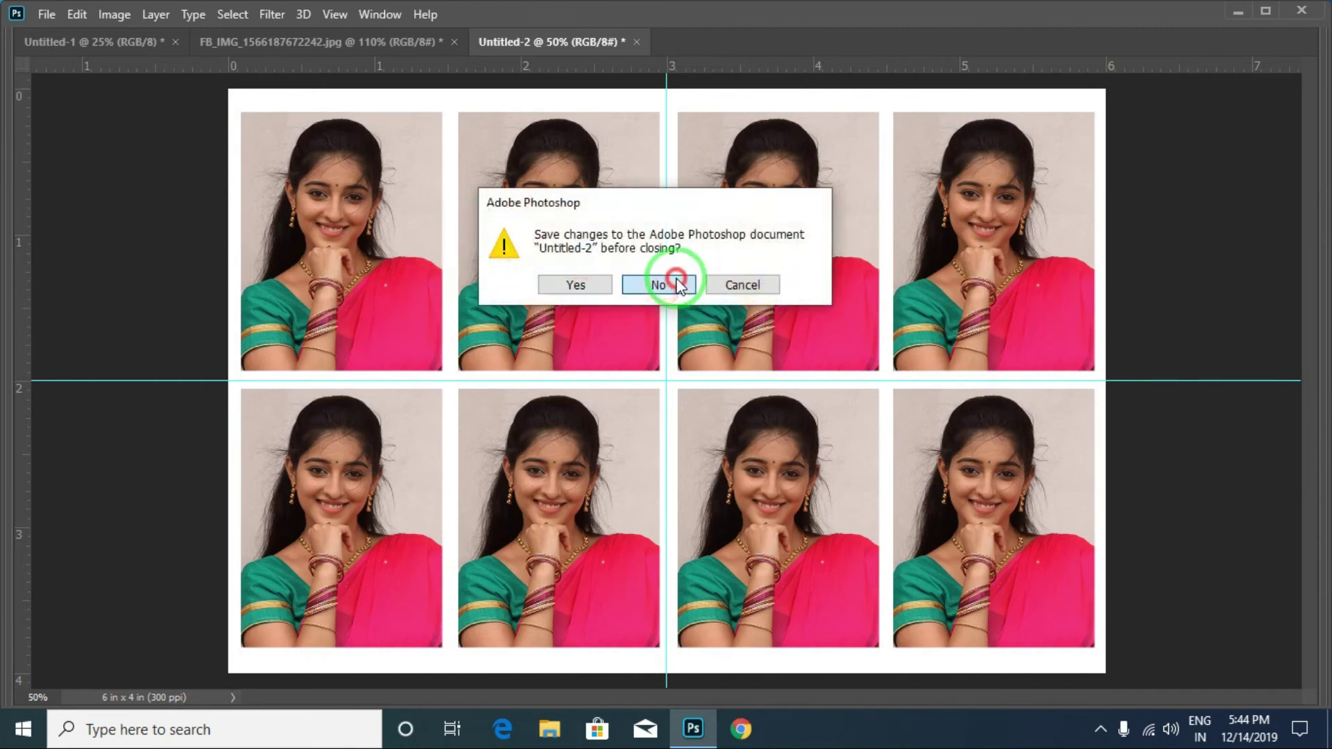
click(678, 279)
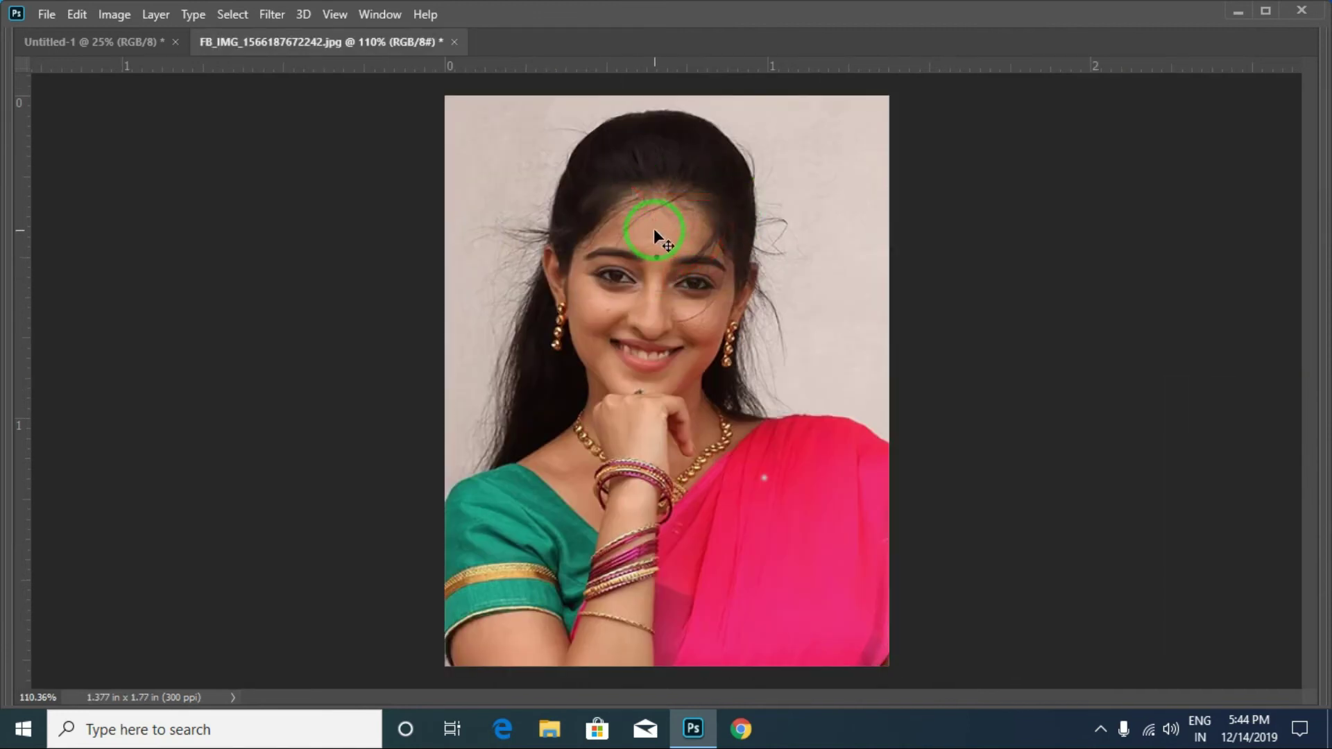
- Stroke the whole portrait with a 2 px black border inside its edges, then deselect
key(ctrl+a)
key(alt+e)
key(s)
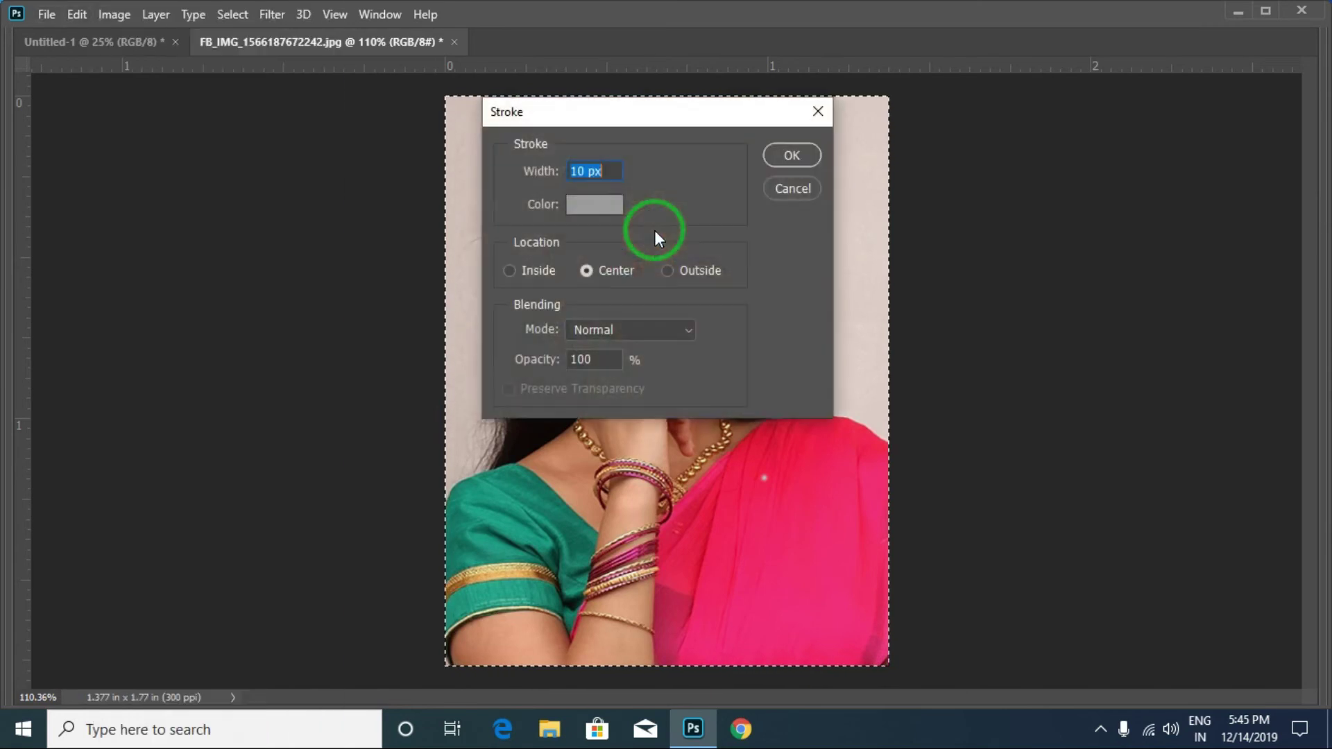
click(607, 210)
drag(988, 262, 1249, 726)
key(Return)
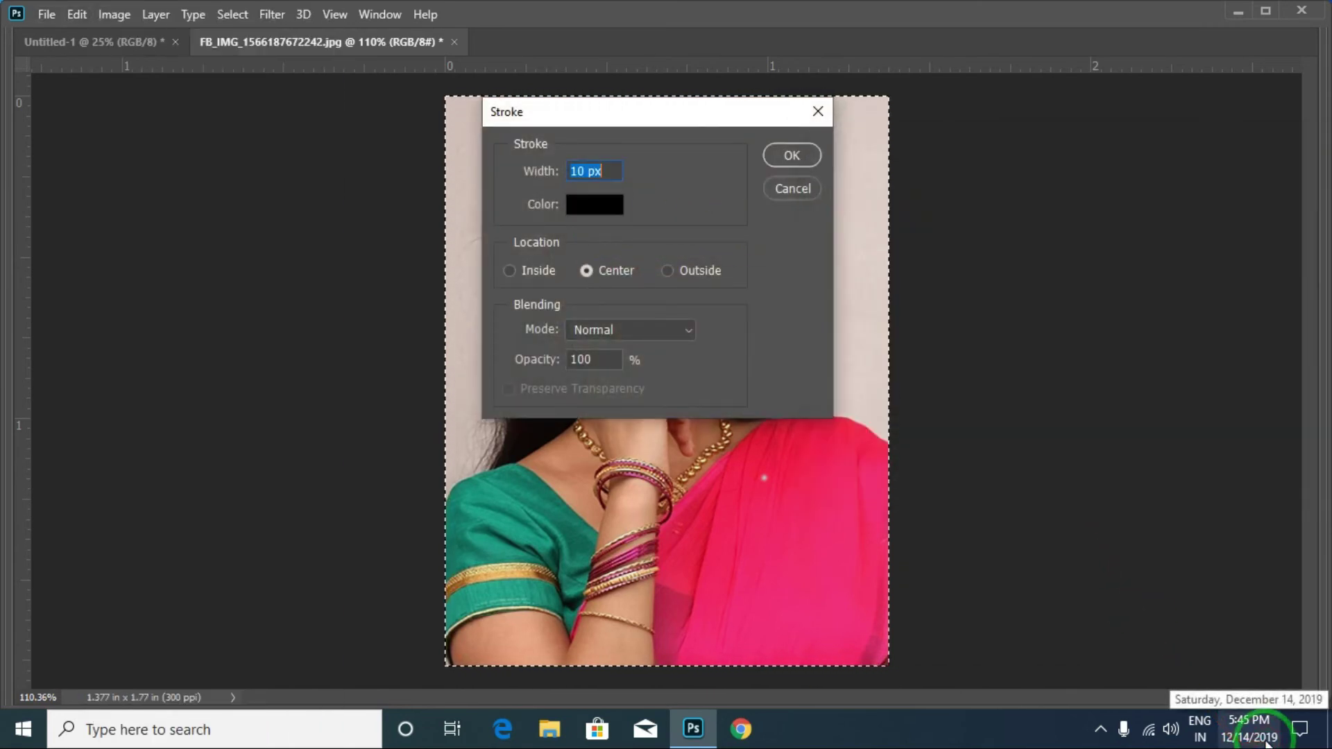
text(2)
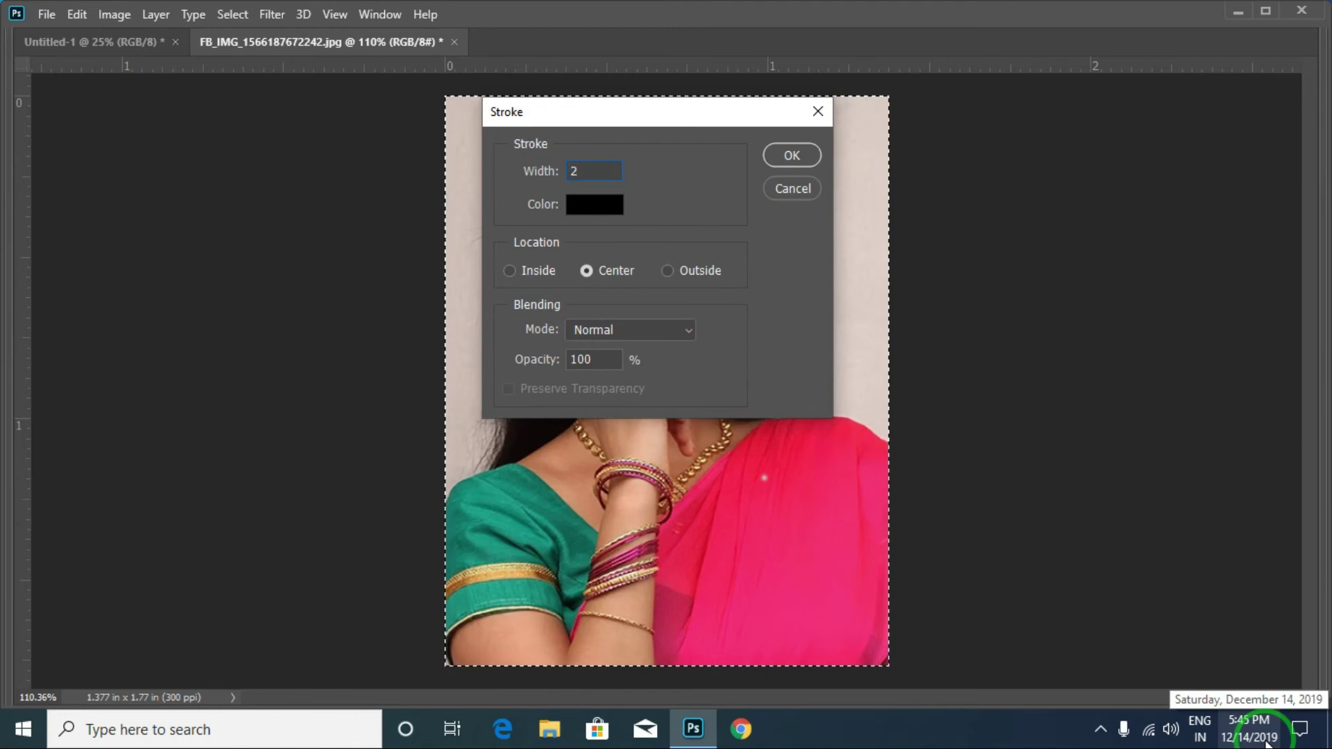
click(517, 271)
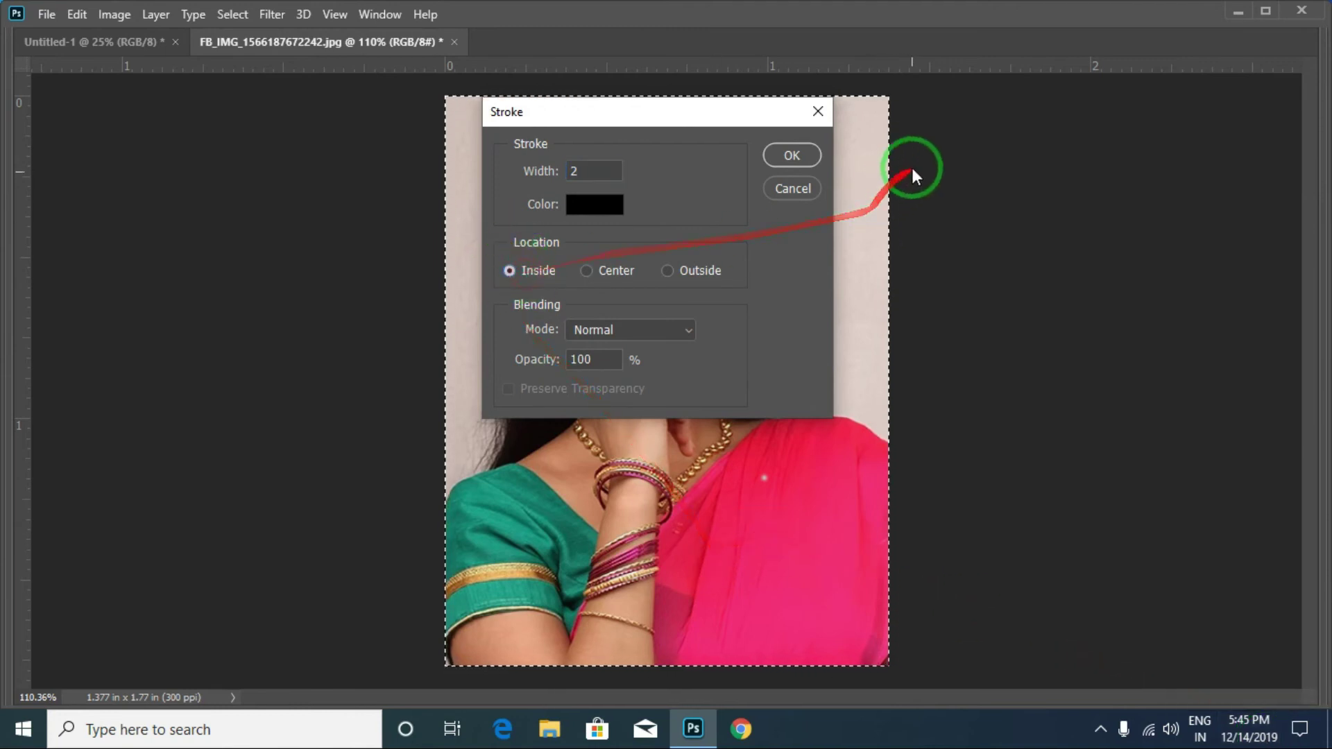
click(791, 156)
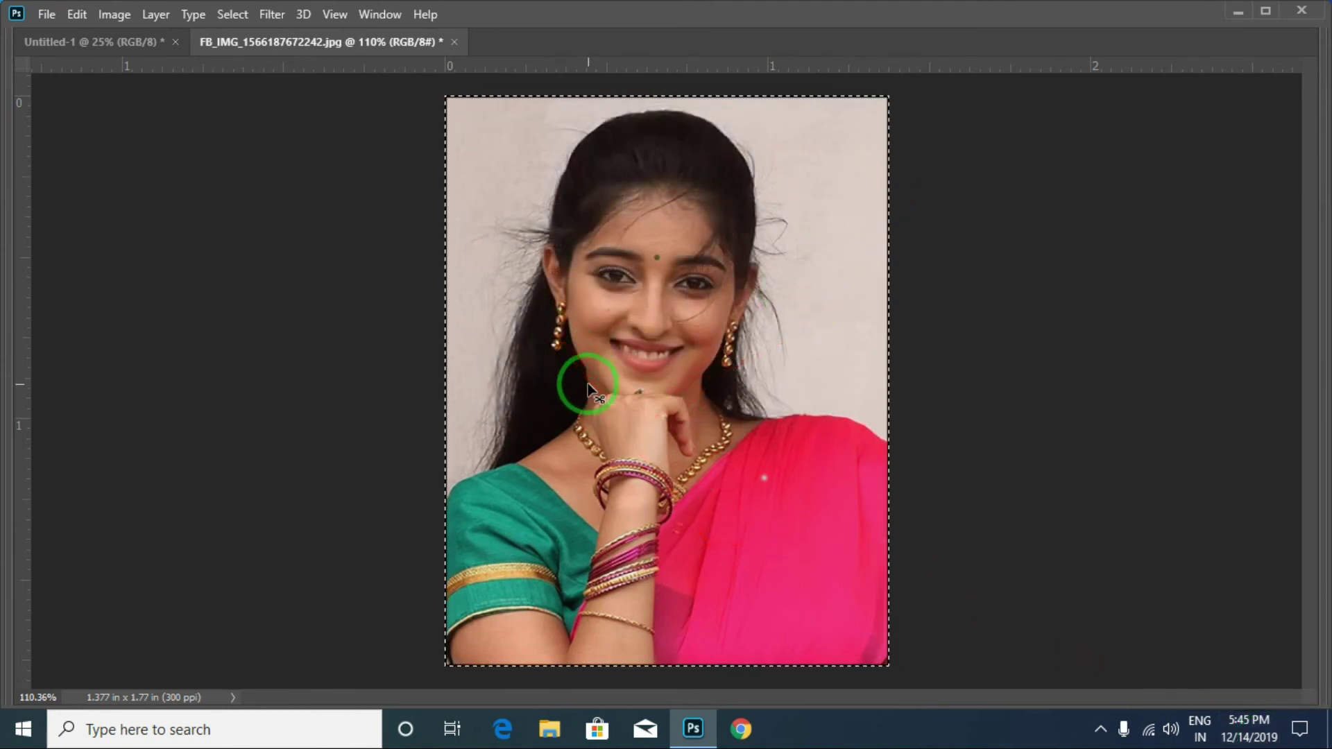
key(ctrl+d)
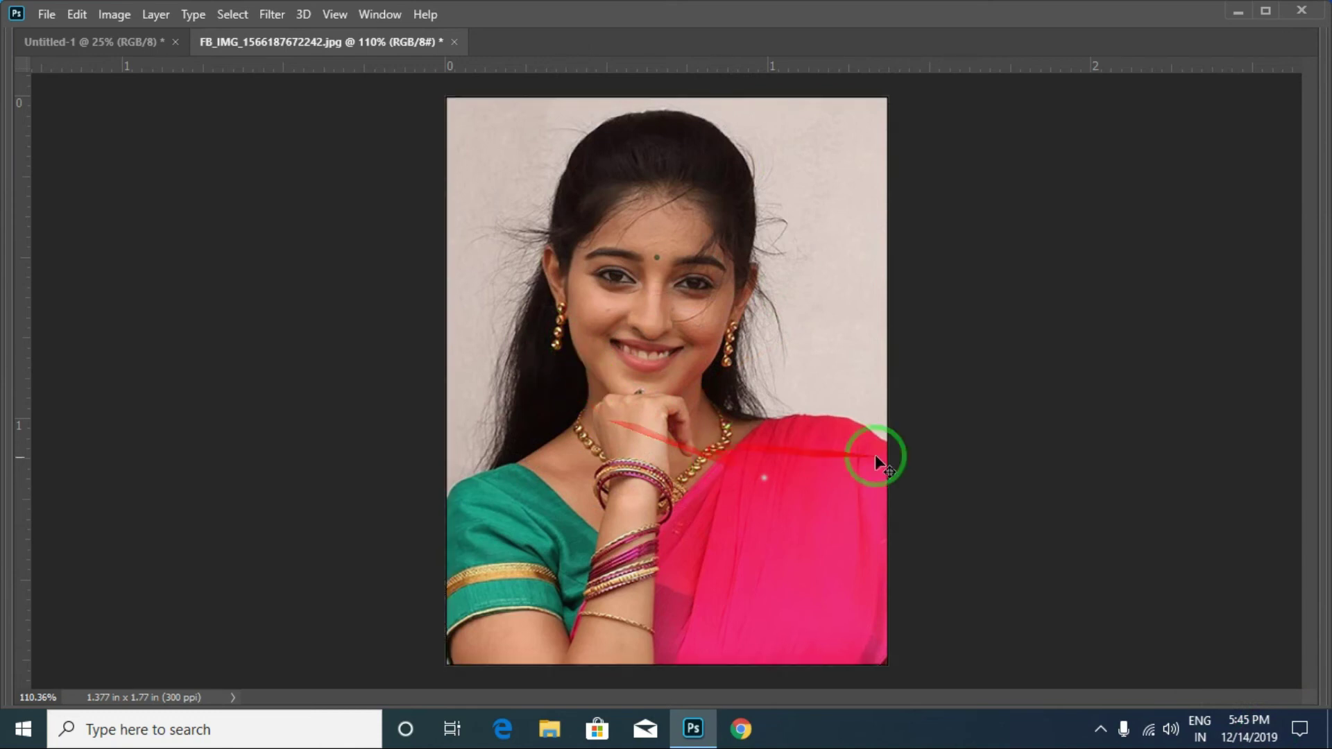
key(Tab)
- Play PP 8copy on the bordered portrait, view the sheet, then close it unsaved and deselect
click(1069, 601)
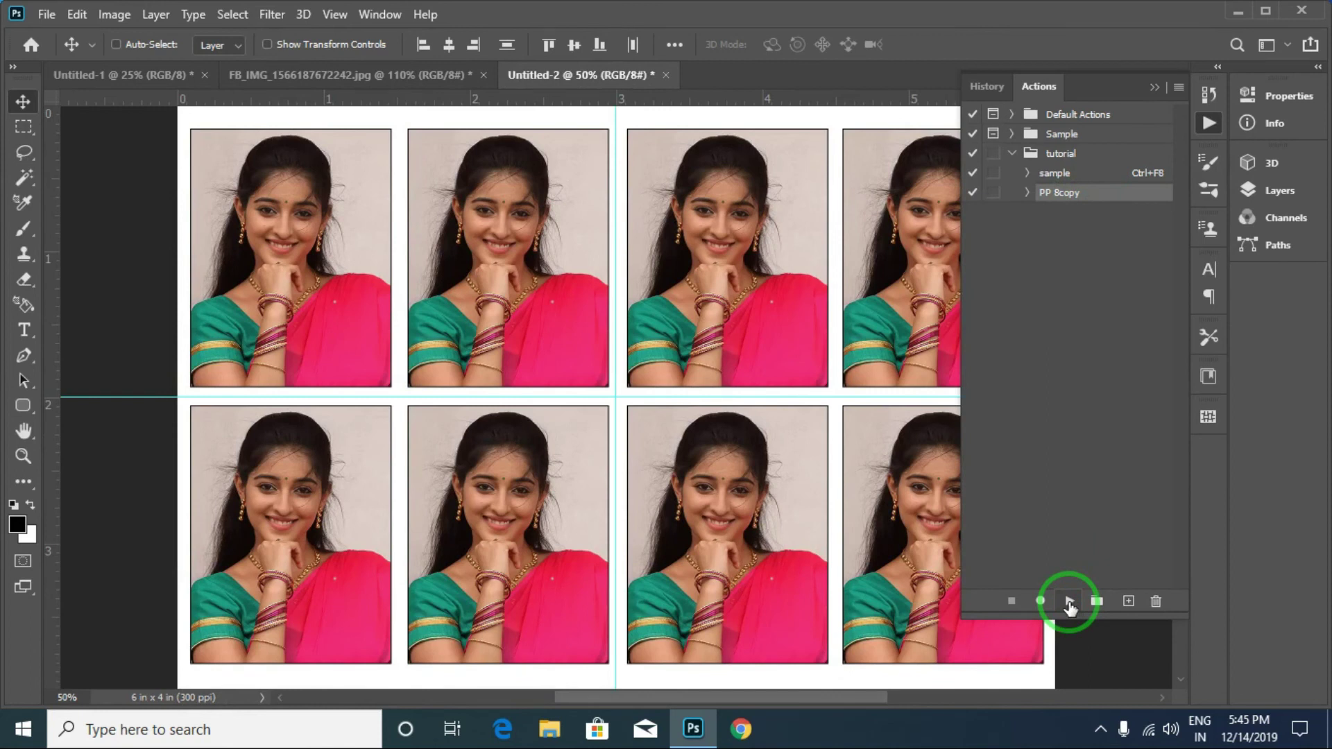
key(Tab)
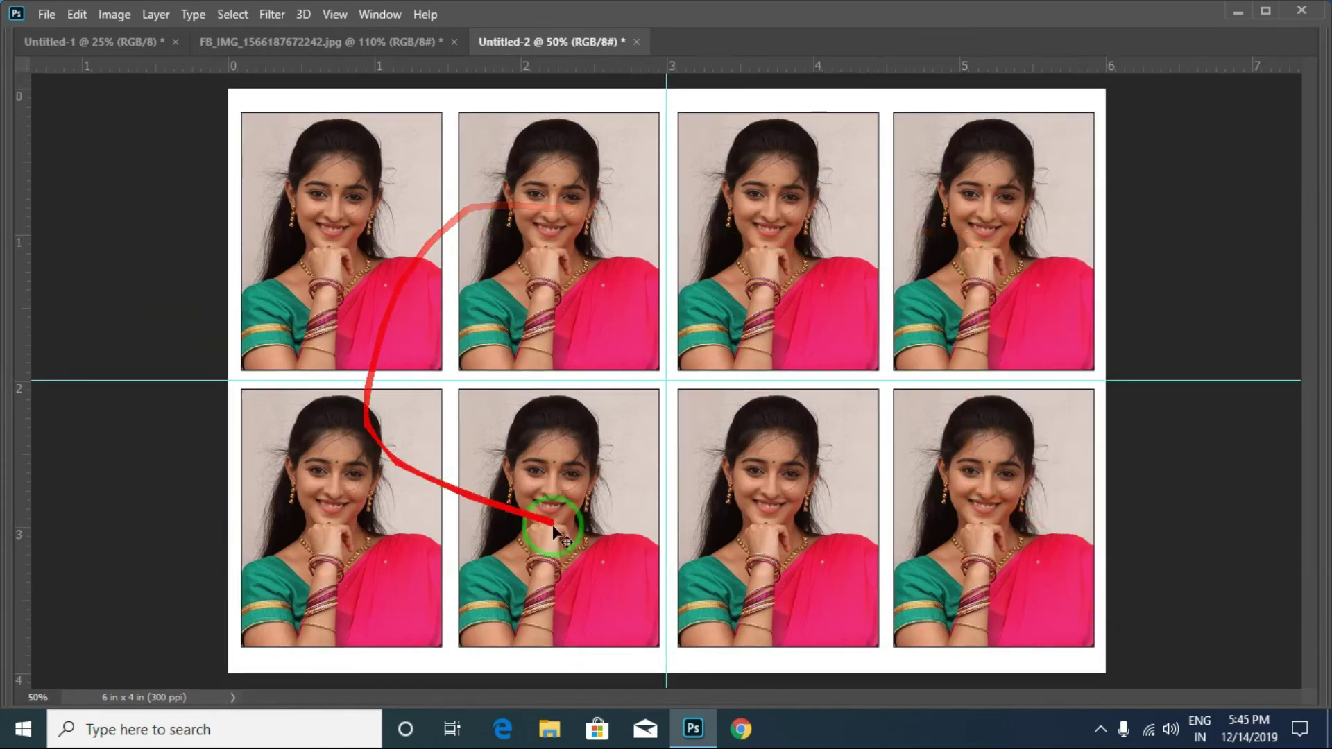
click(636, 43)
click(667, 286)
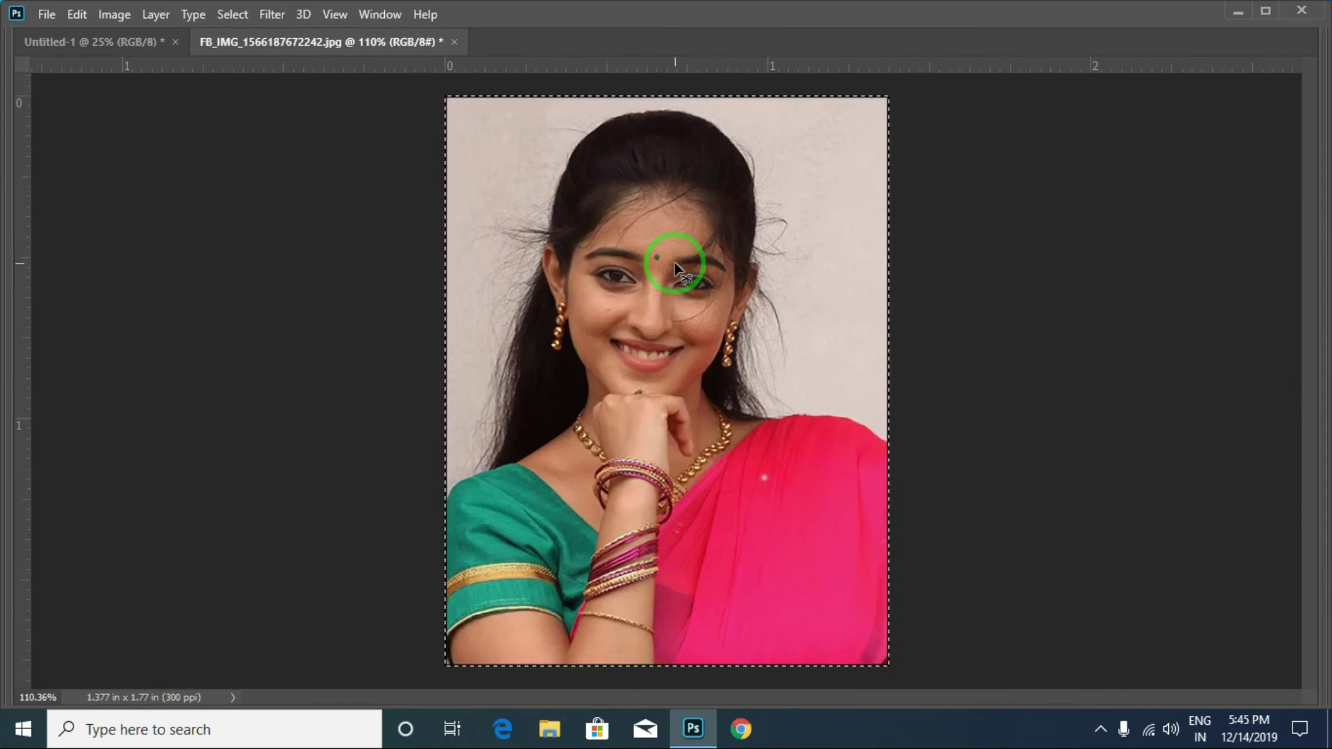
click(709, 186)
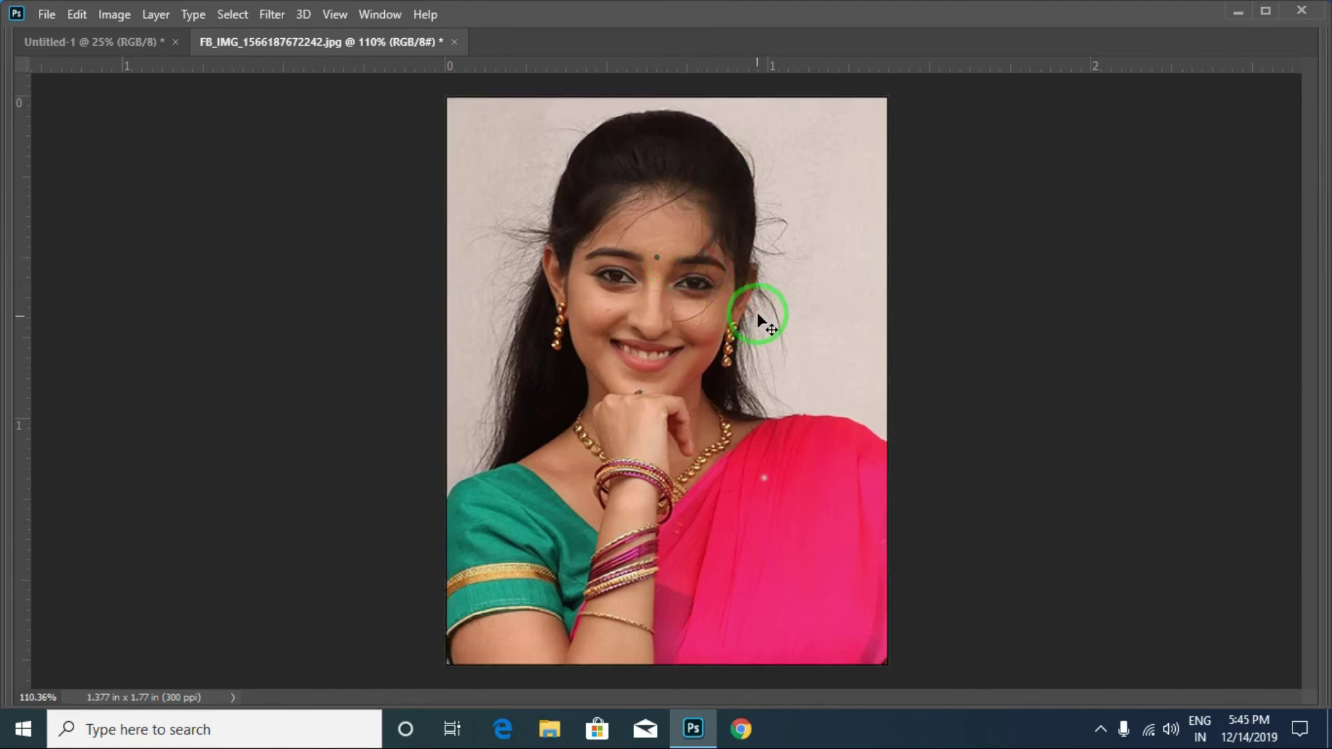
key(Tab)
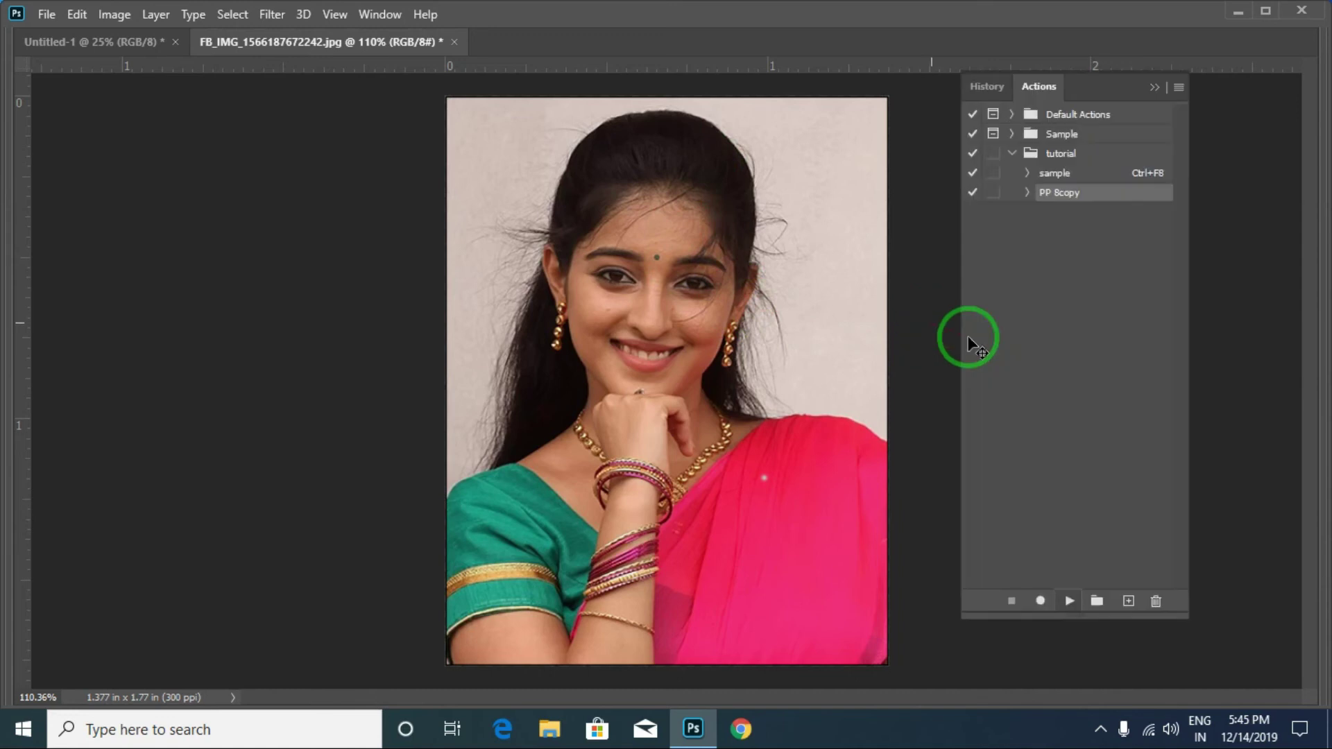
- Expand the Sample action set and reveal the Pencil art action's steps
click(1012, 133)
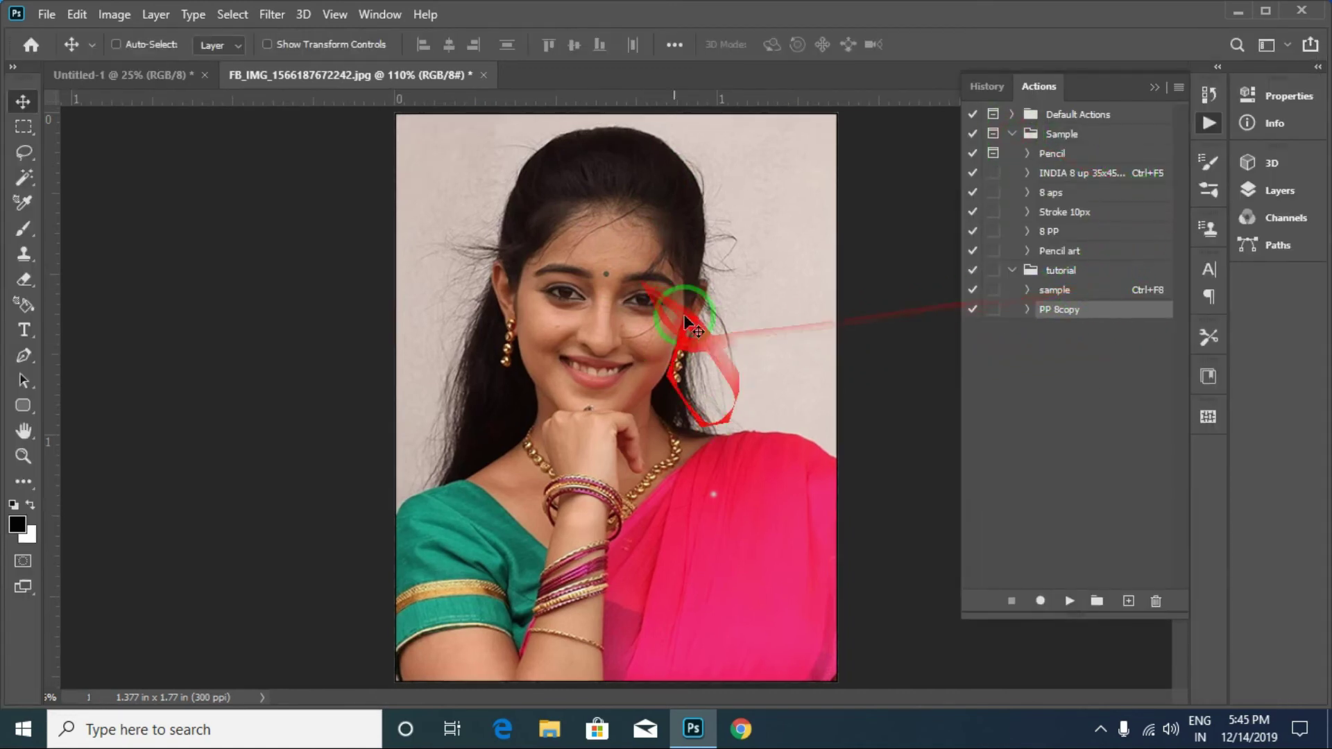
click(1028, 250)
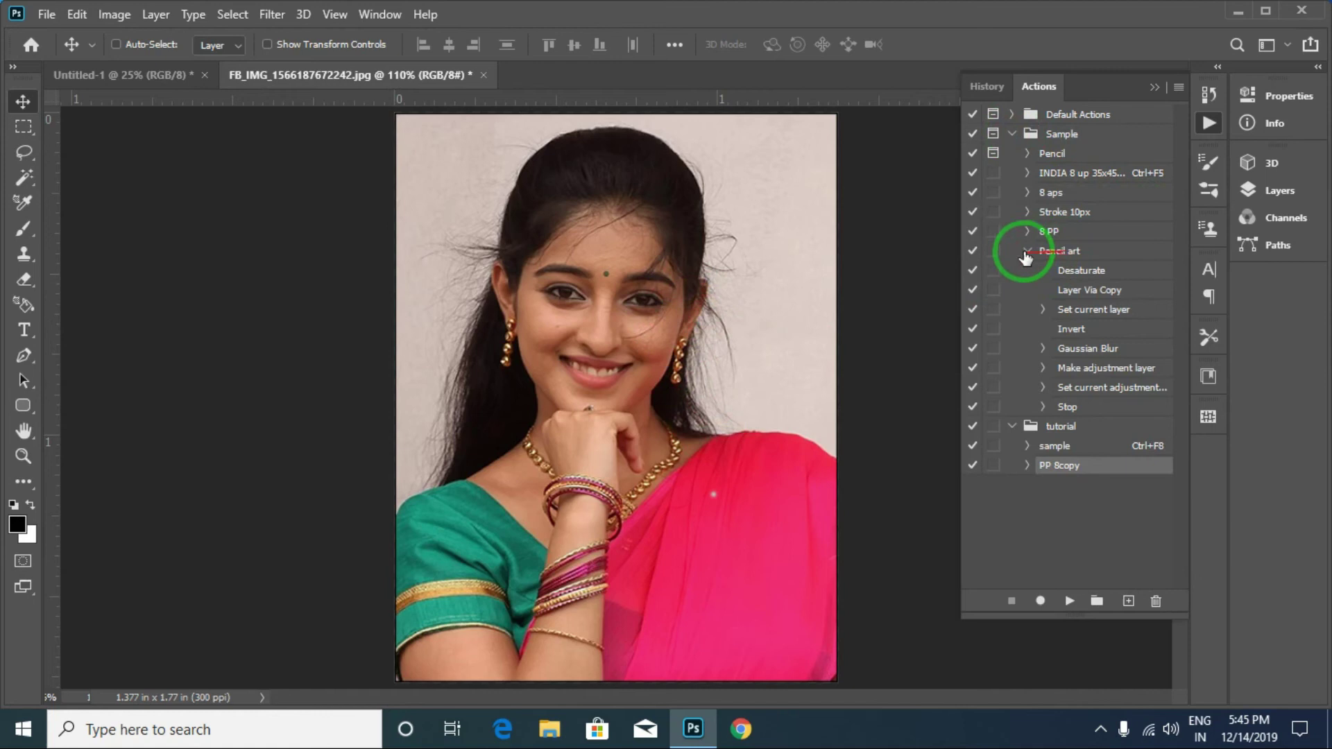
click(1027, 251)
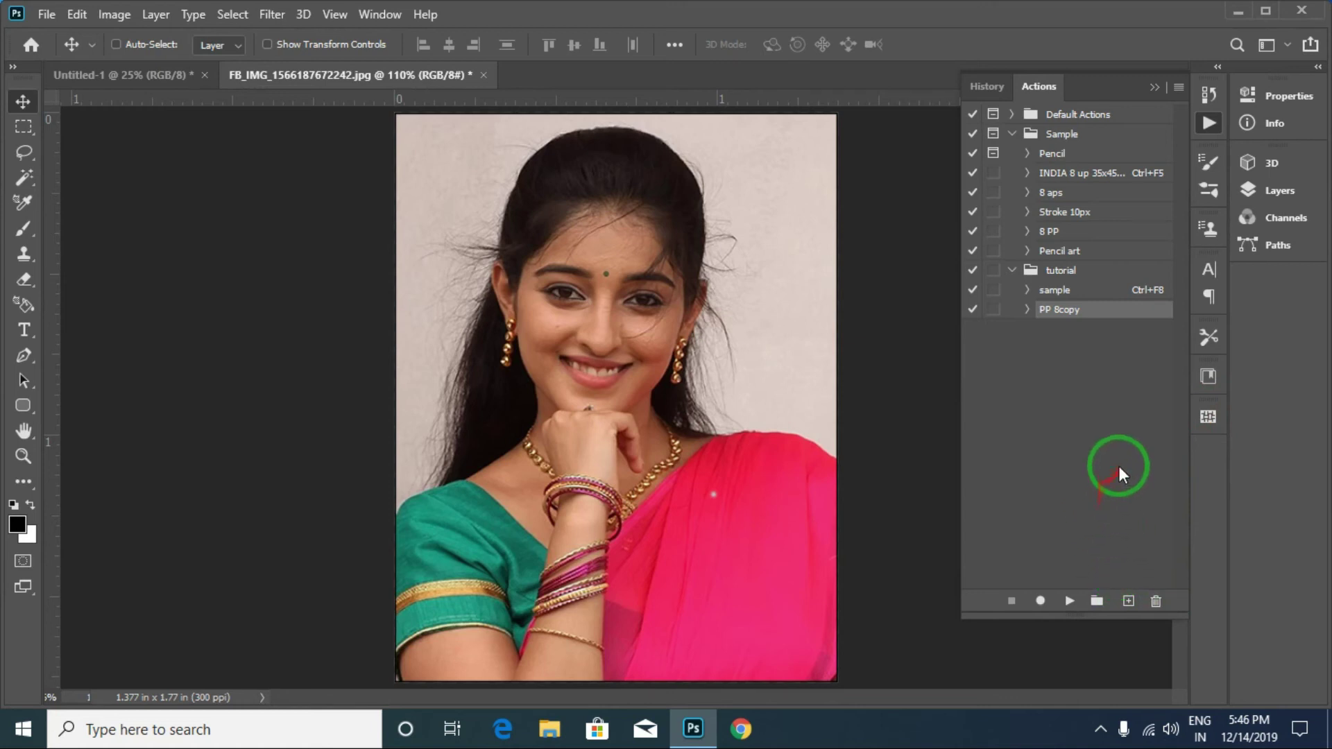
click(1028, 250)
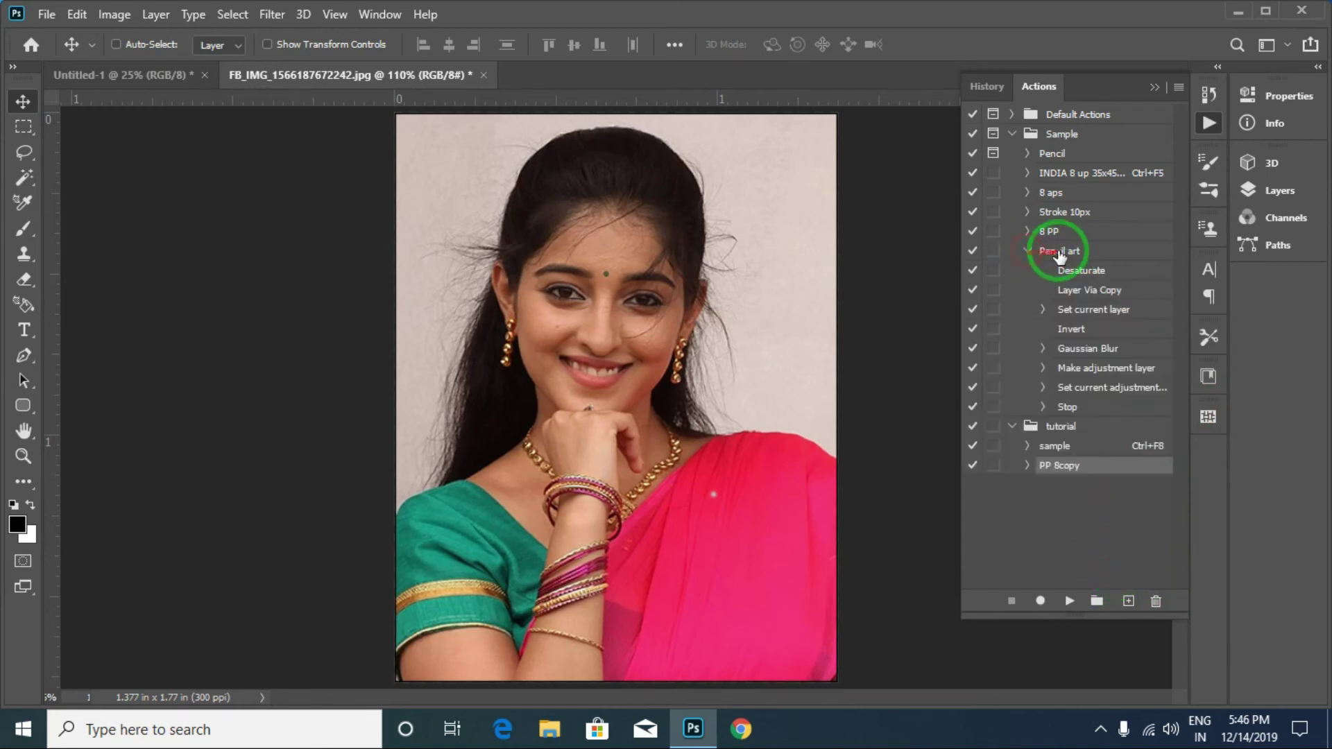
- Look over the Pencil art steps, then collapse them and select the Pencil art action
click(1027, 251)
click(1028, 251)
click(1029, 252)
click(1027, 251)
click(1027, 251)
drag(1058, 251, 1148, 320)
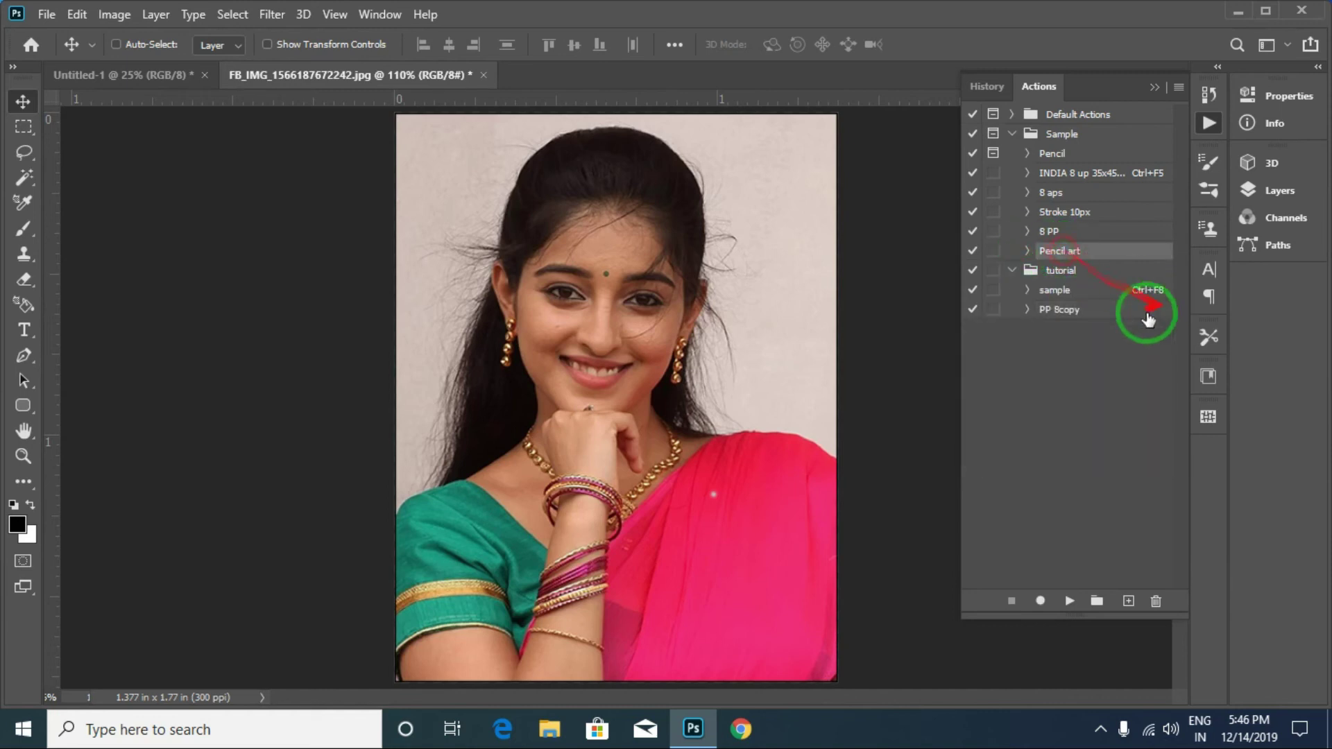
click(1070, 601)
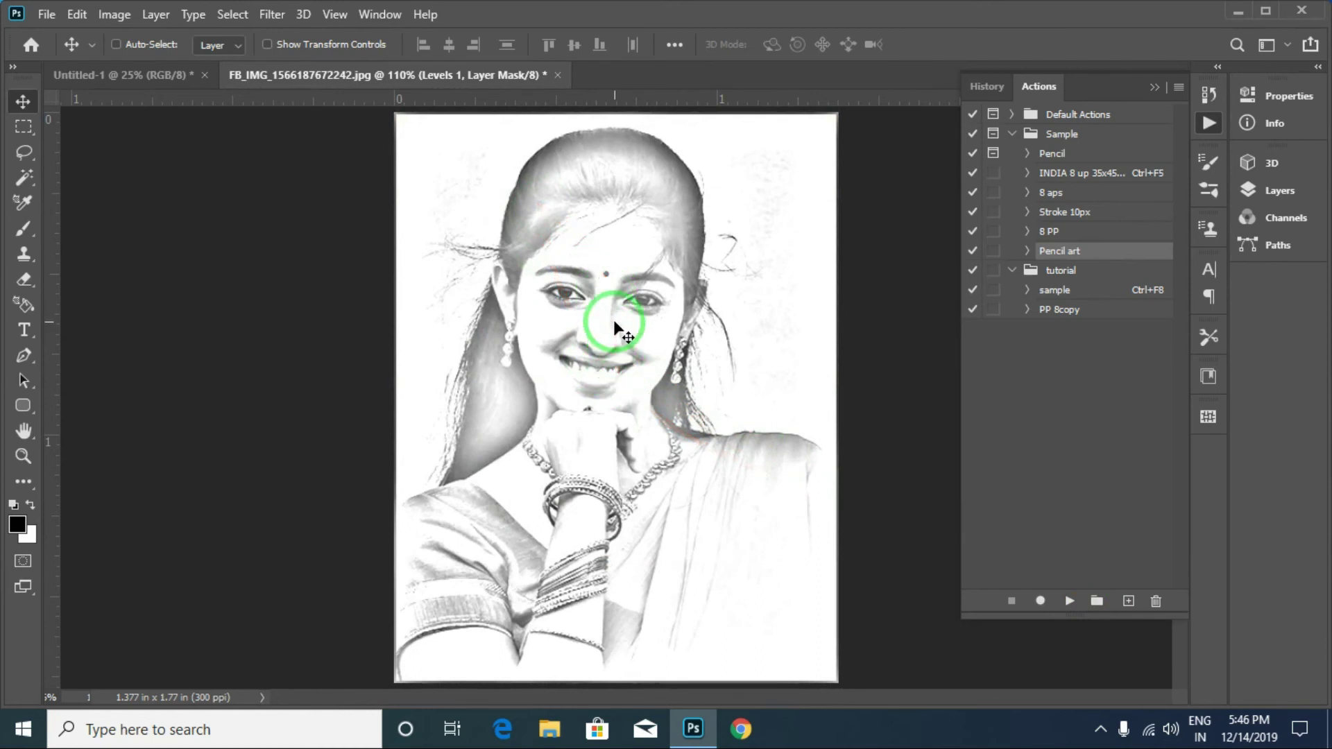
click(1028, 250)
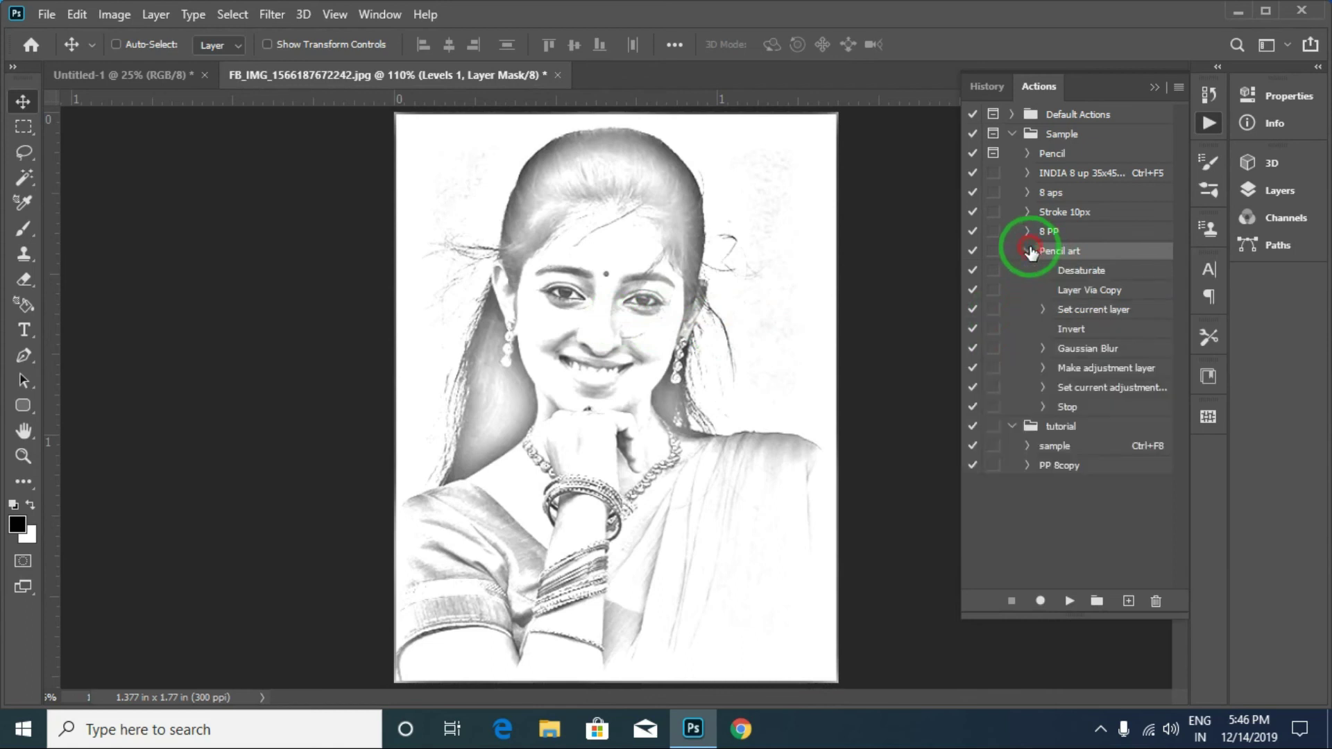
click(1090, 349)
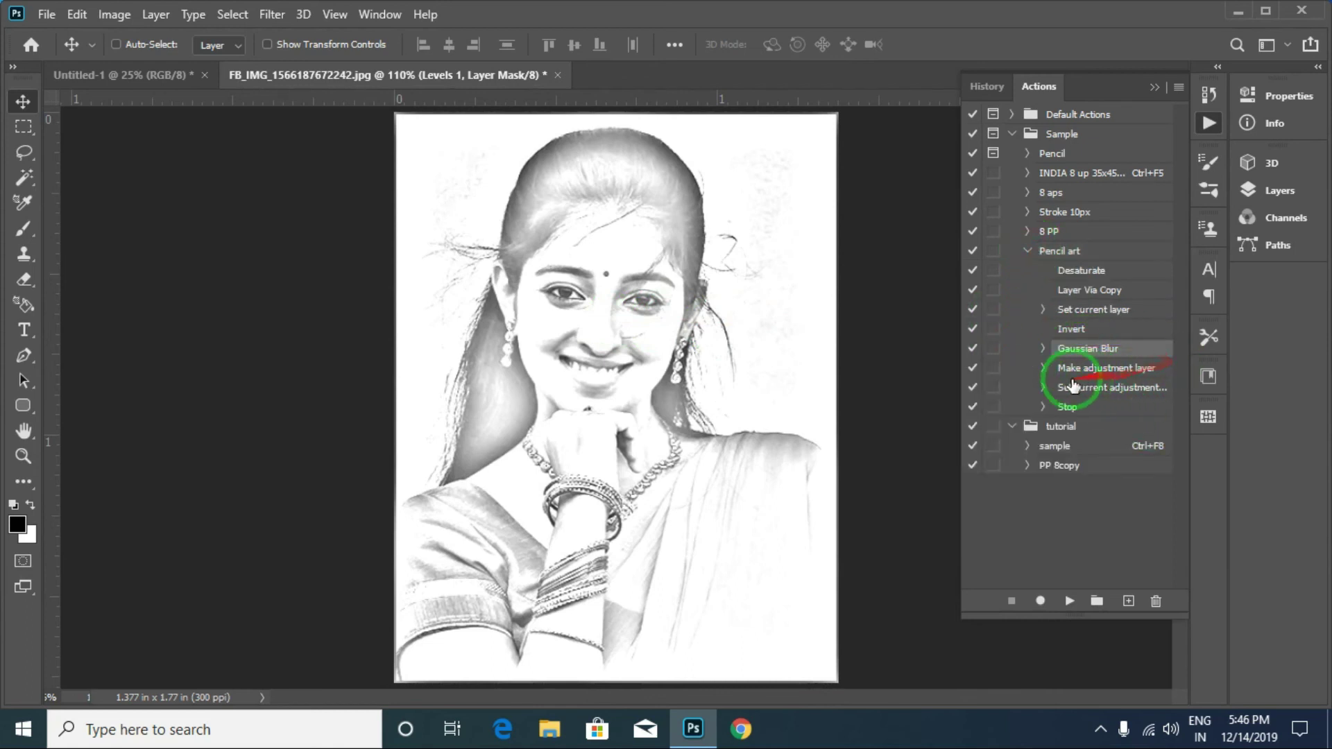
click(1109, 368)
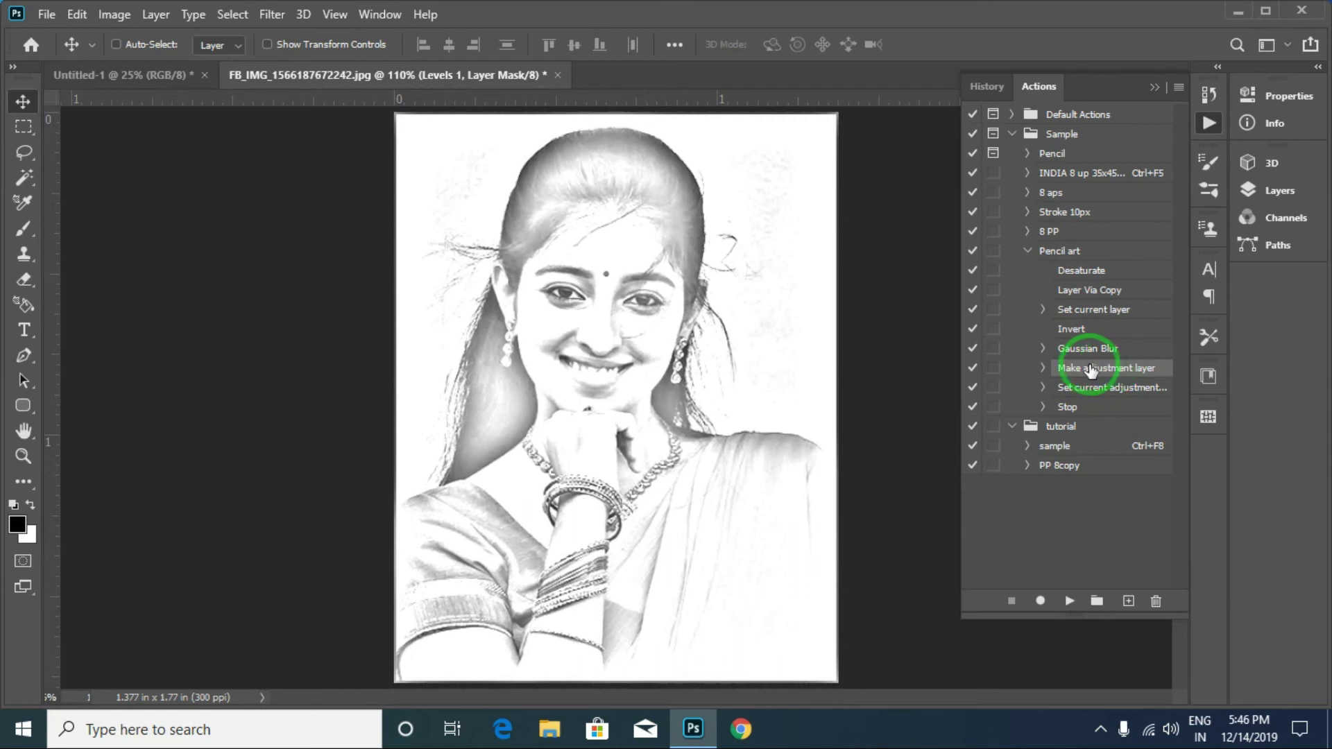
mouse_move(1083, 316)
mouse_down()
mouse_move(916, 367)
mouse_move(684, 358)
mouse_up()
- Enable the dialog pause on Pencil art's Gaussian Blur step, leaving the blur settings unchanged
double_click(1085, 348)
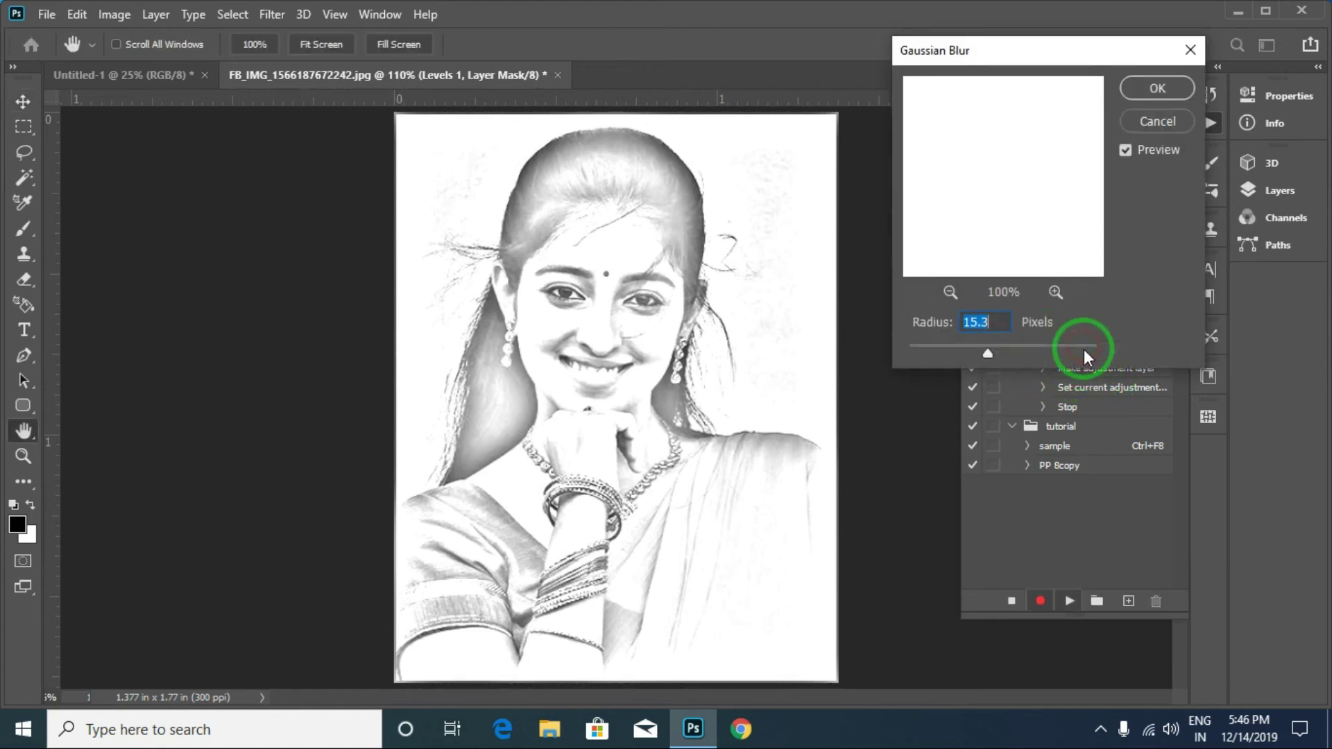
click(1162, 122)
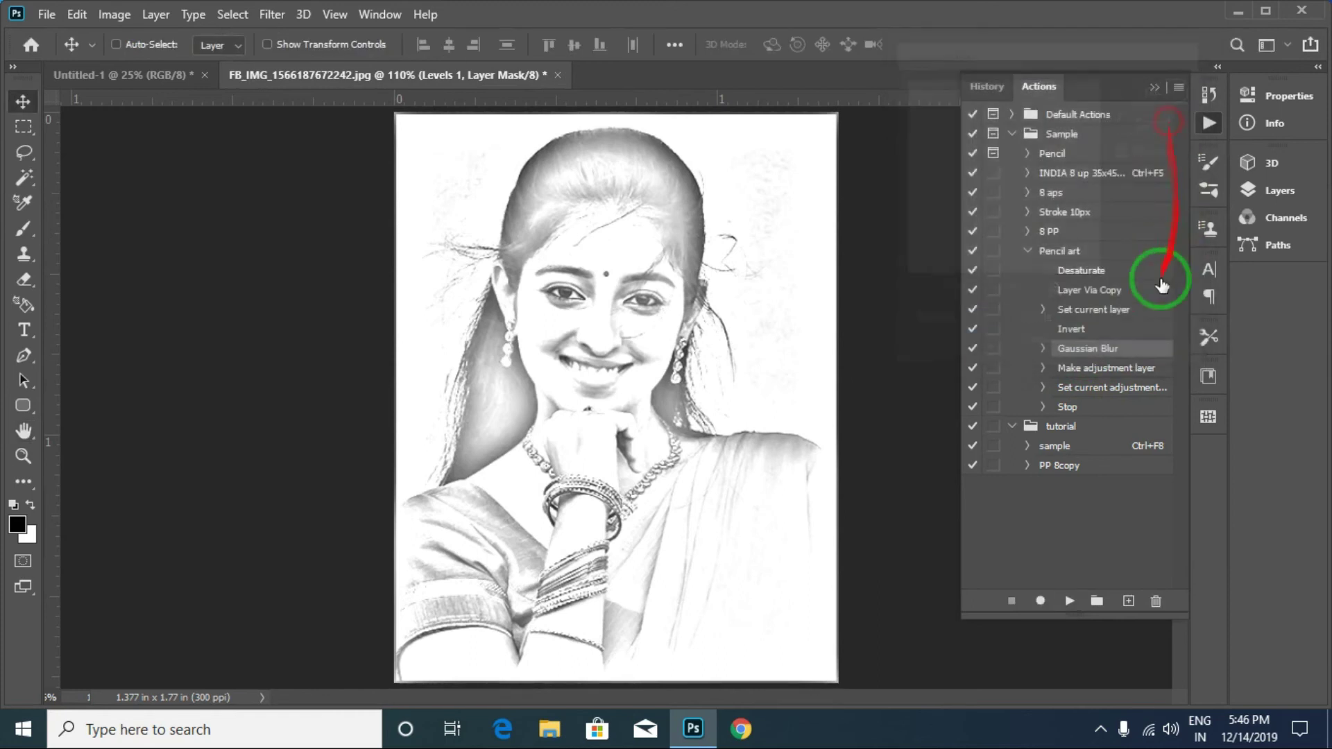
click(993, 349)
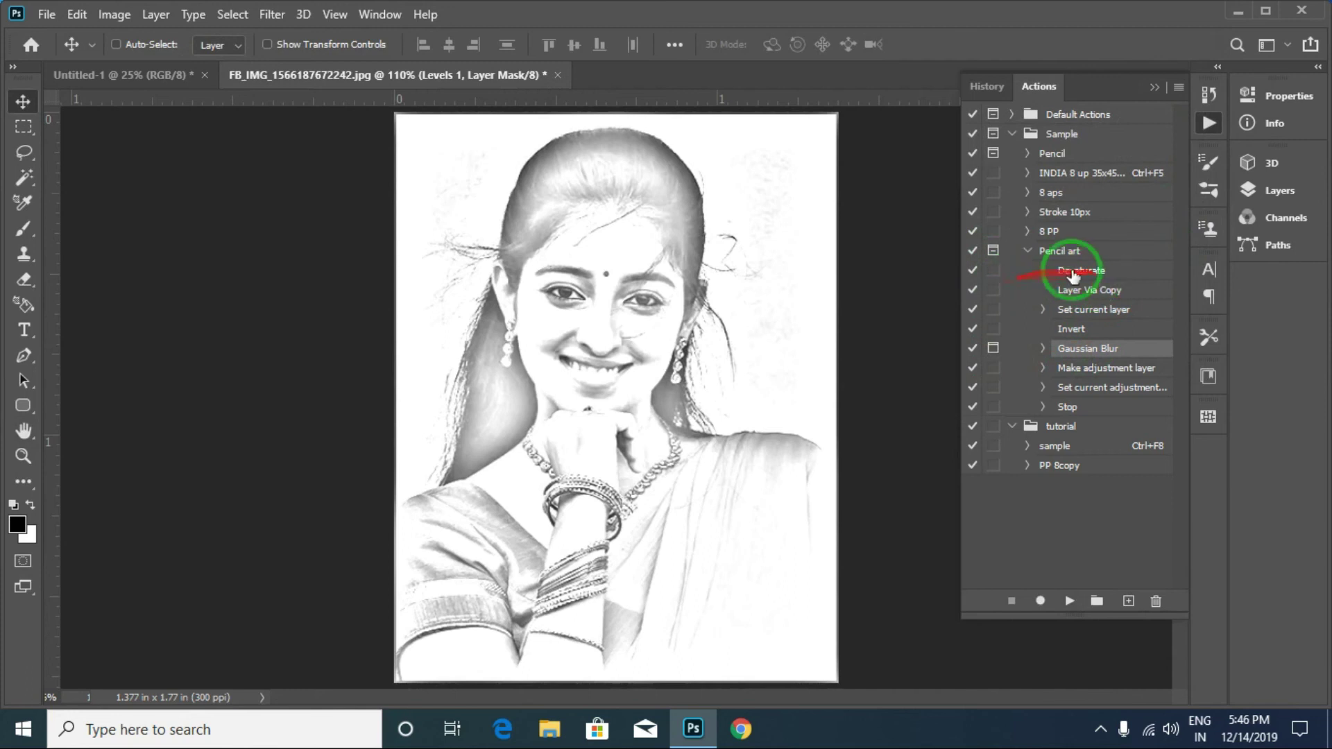
click(1028, 251)
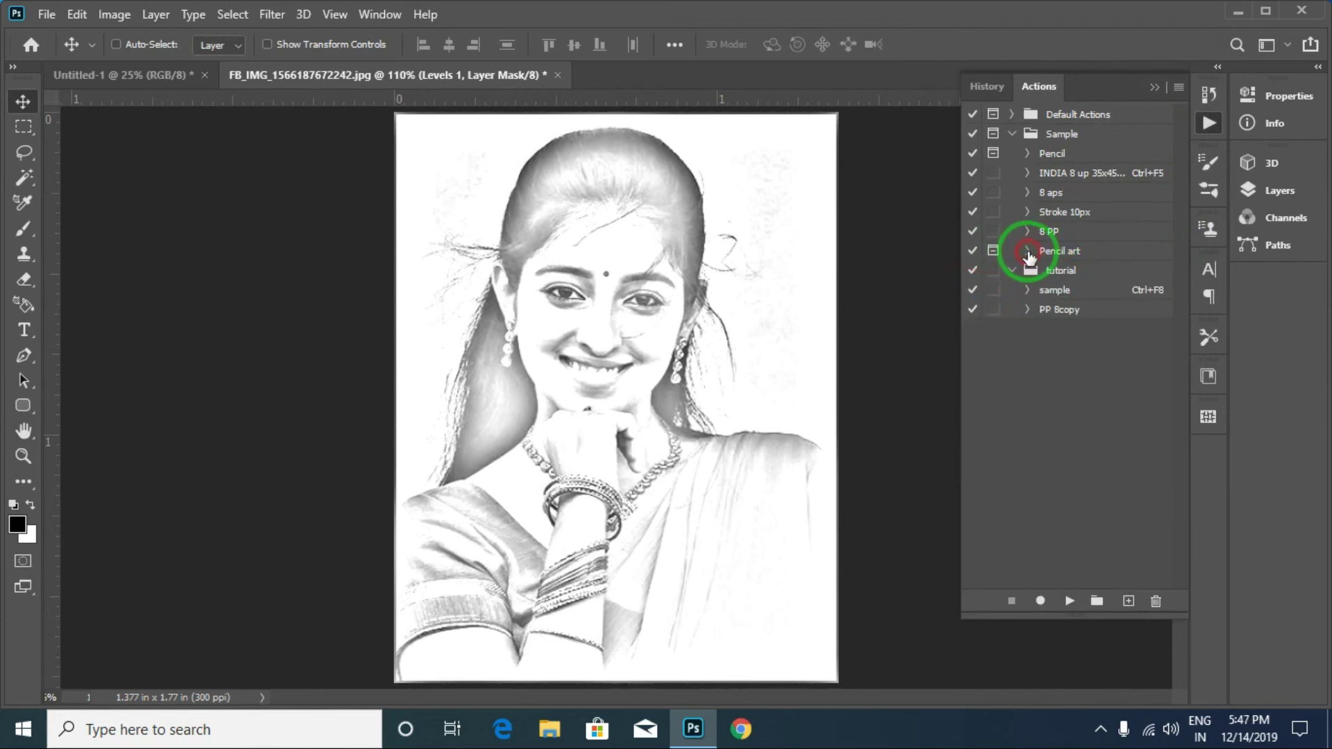
- Revert the portrait to its original colour snapshot in History and fit it on screen
click(984, 87)
double_click(1053, 124)
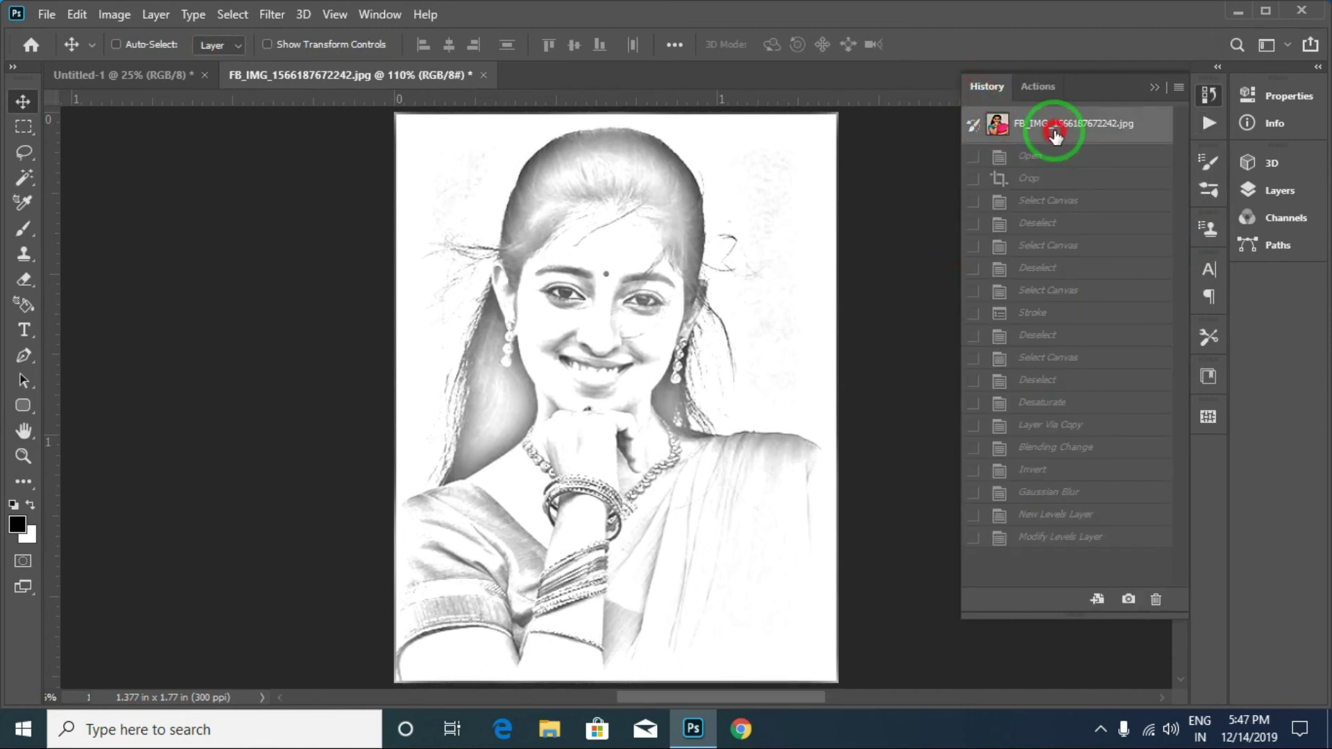
key(Return)
key(ctrl+0)
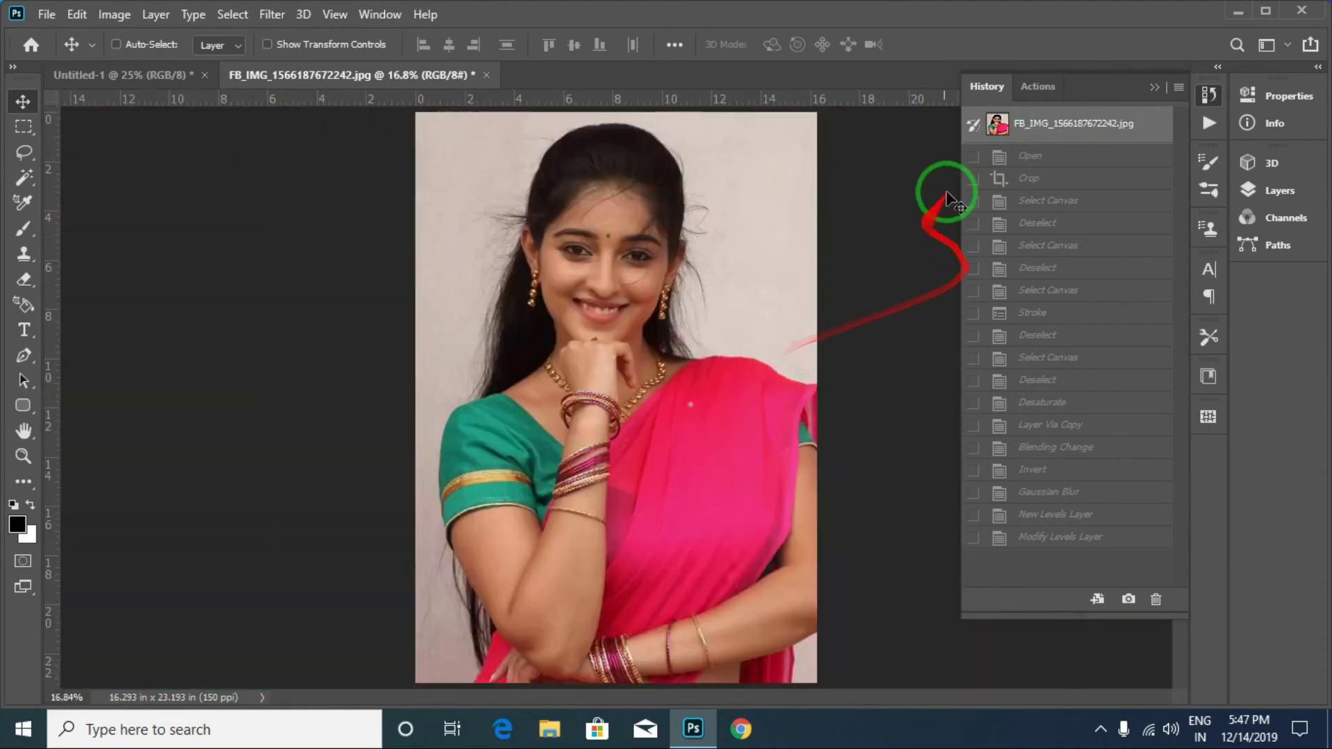
click(1030, 92)
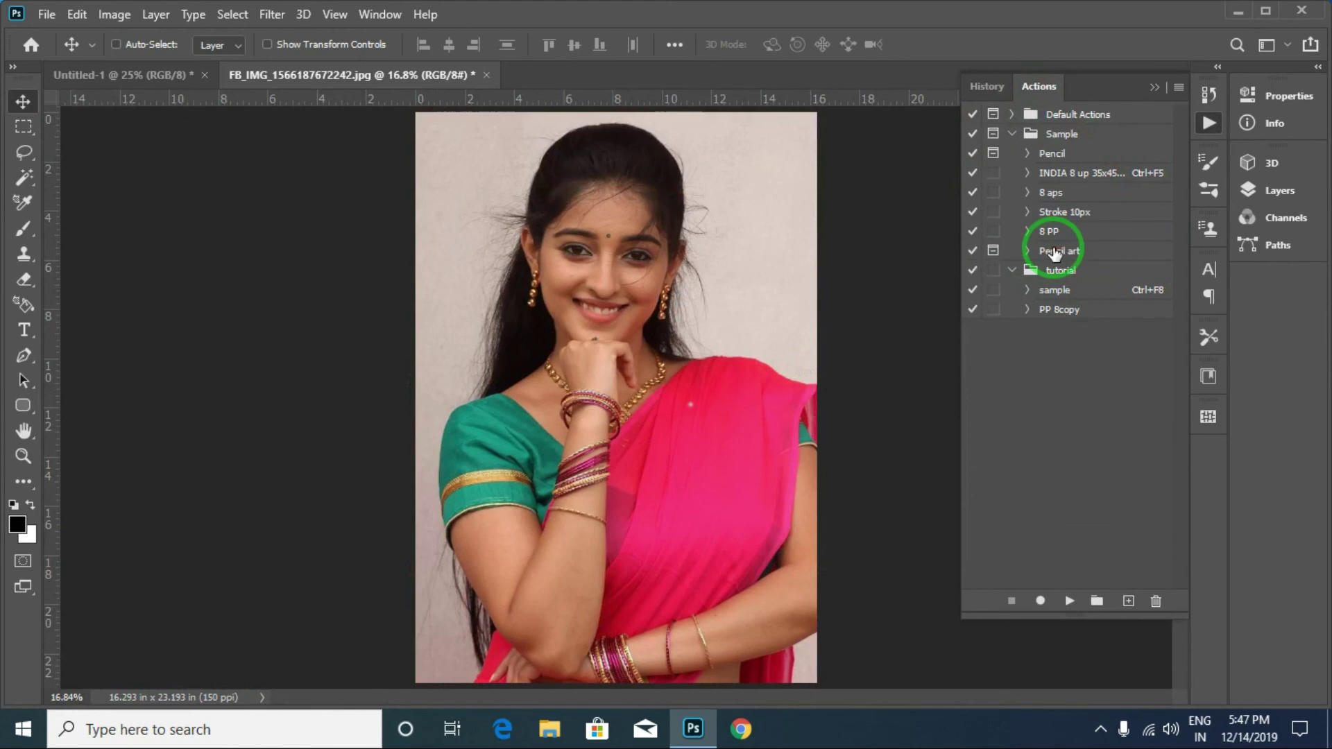
- Play Pencil art on the colour portrait with a Gaussian Blur radius raised to 22.2 pixels
click(1054, 251)
click(1069, 601)
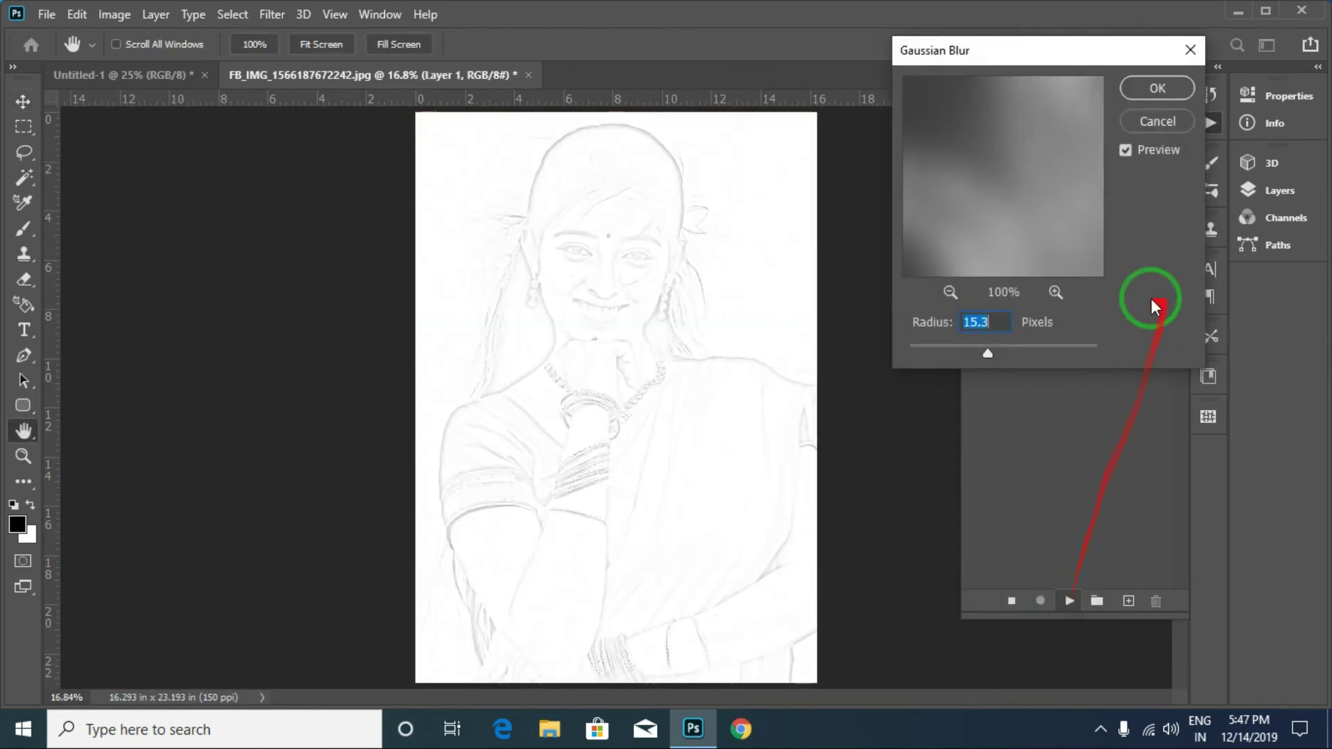
drag(1047, 55, 942, 102)
mouse_move(883, 399)
mouse_down()
mouse_move(927, 394)
mouse_move(824, 392)
mouse_move(887, 401)
mouse_up()
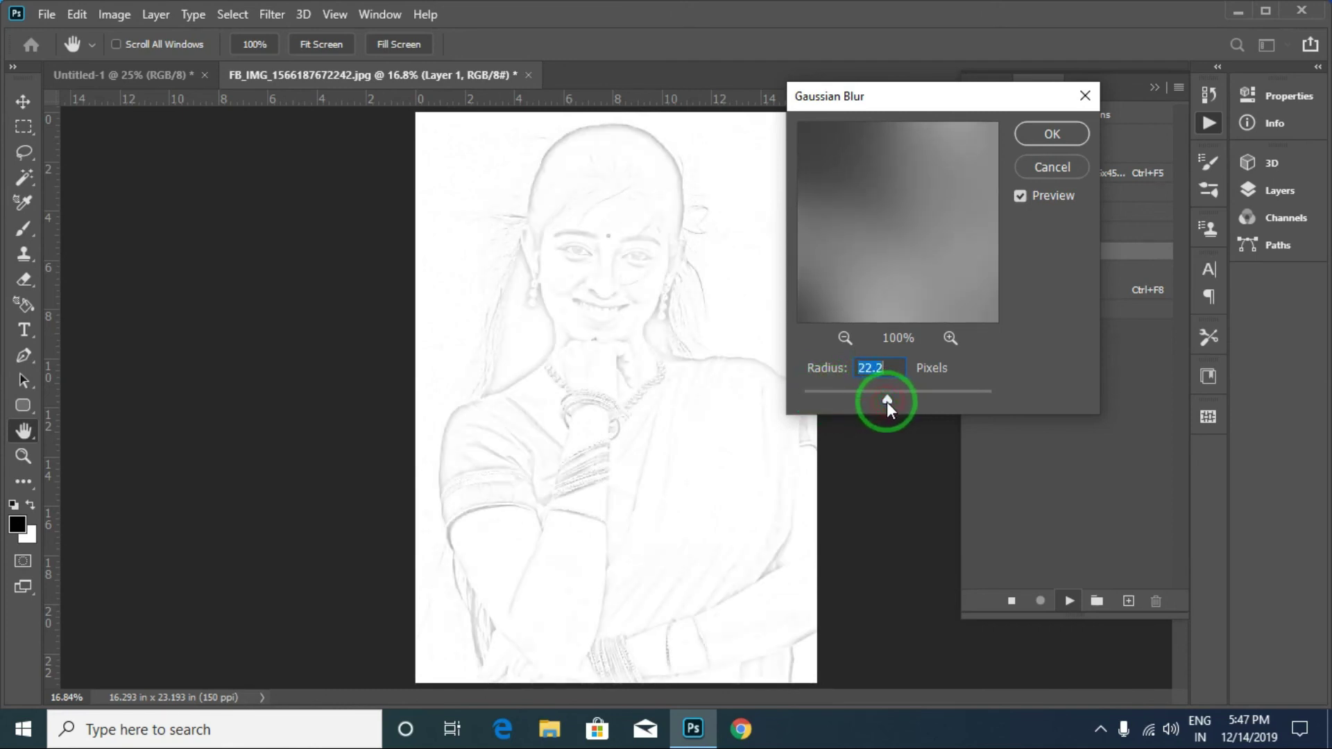
click(1050, 135)
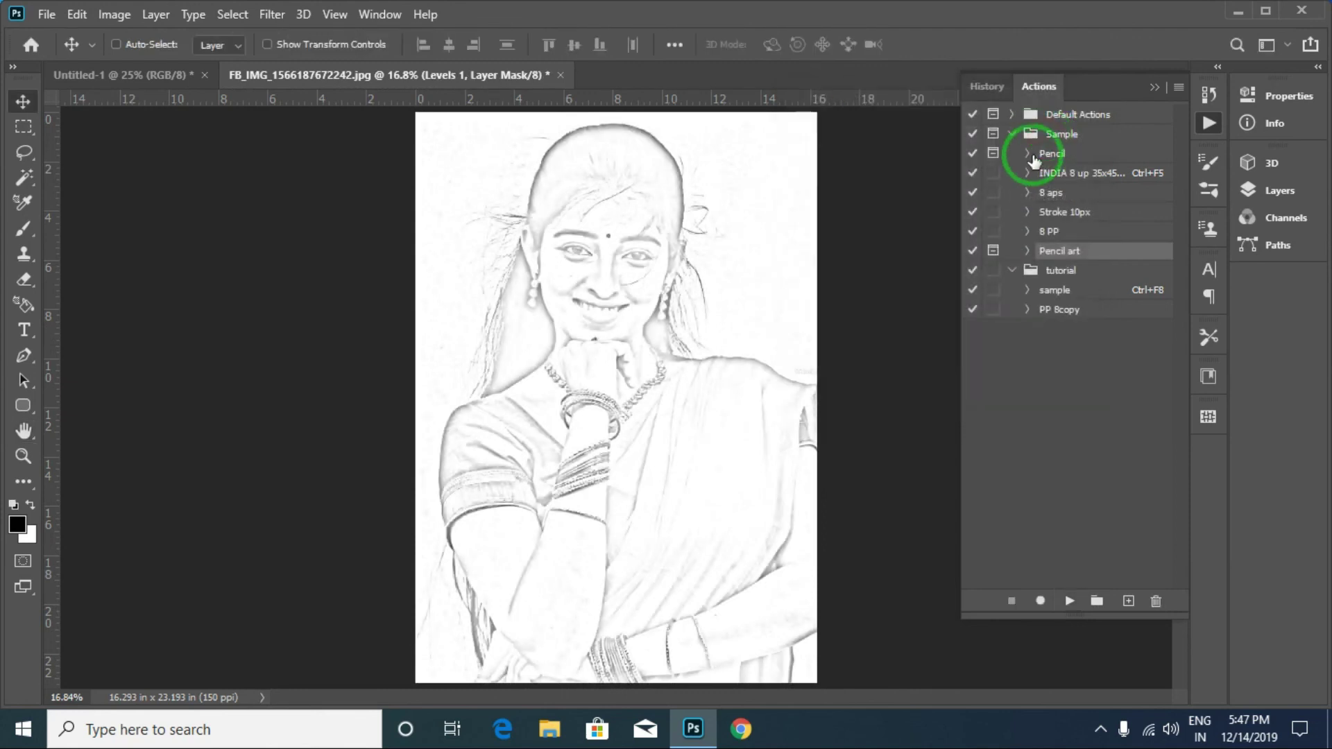
- Enable the dialog pause on Pencil art's Make adjustment layer step
click(1027, 251)
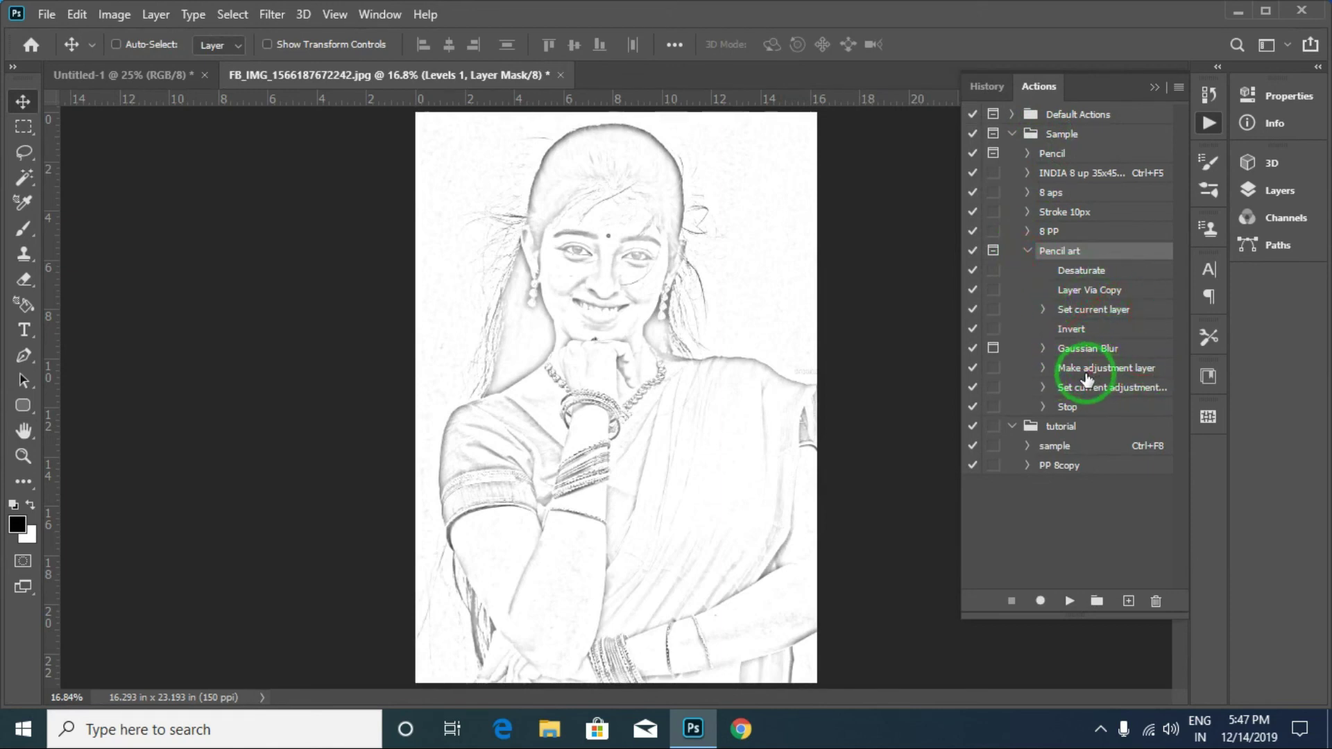
click(1055, 373)
click(994, 368)
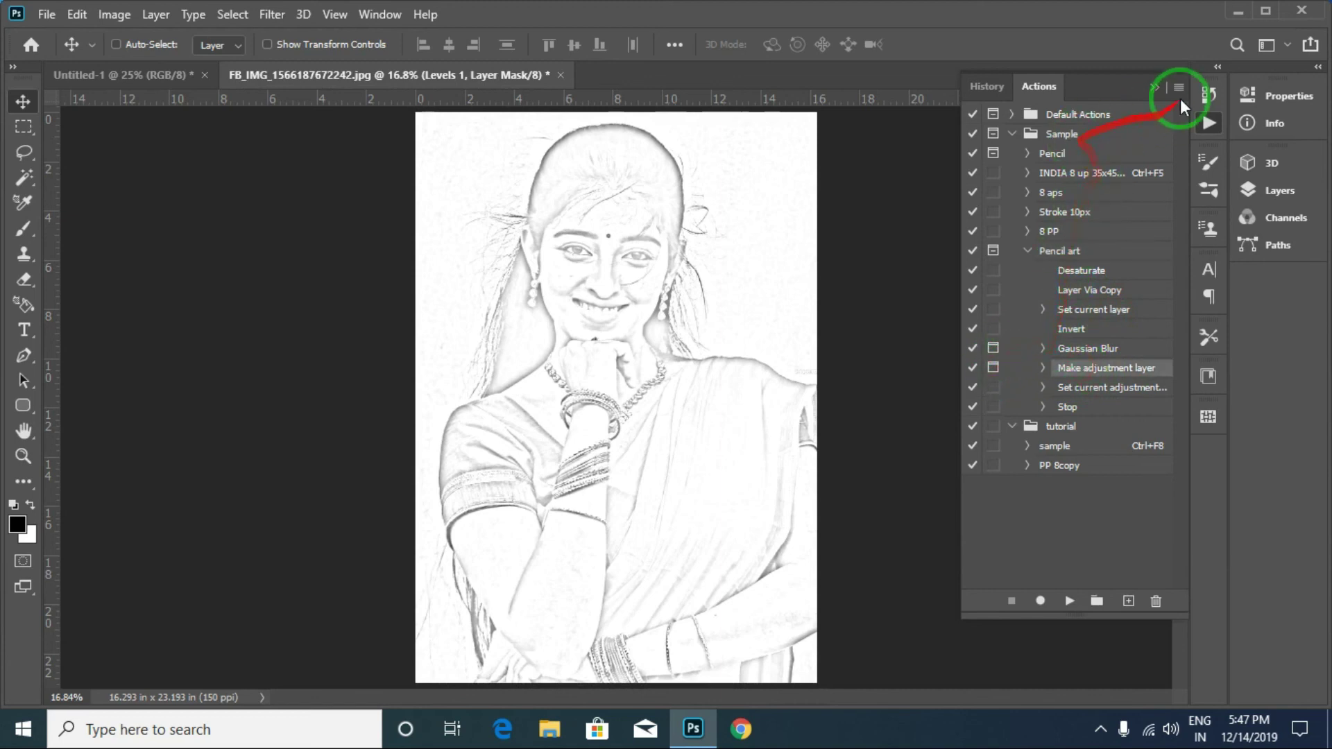
- Revert the portrait to its original colour snapshot in History
click(987, 86)
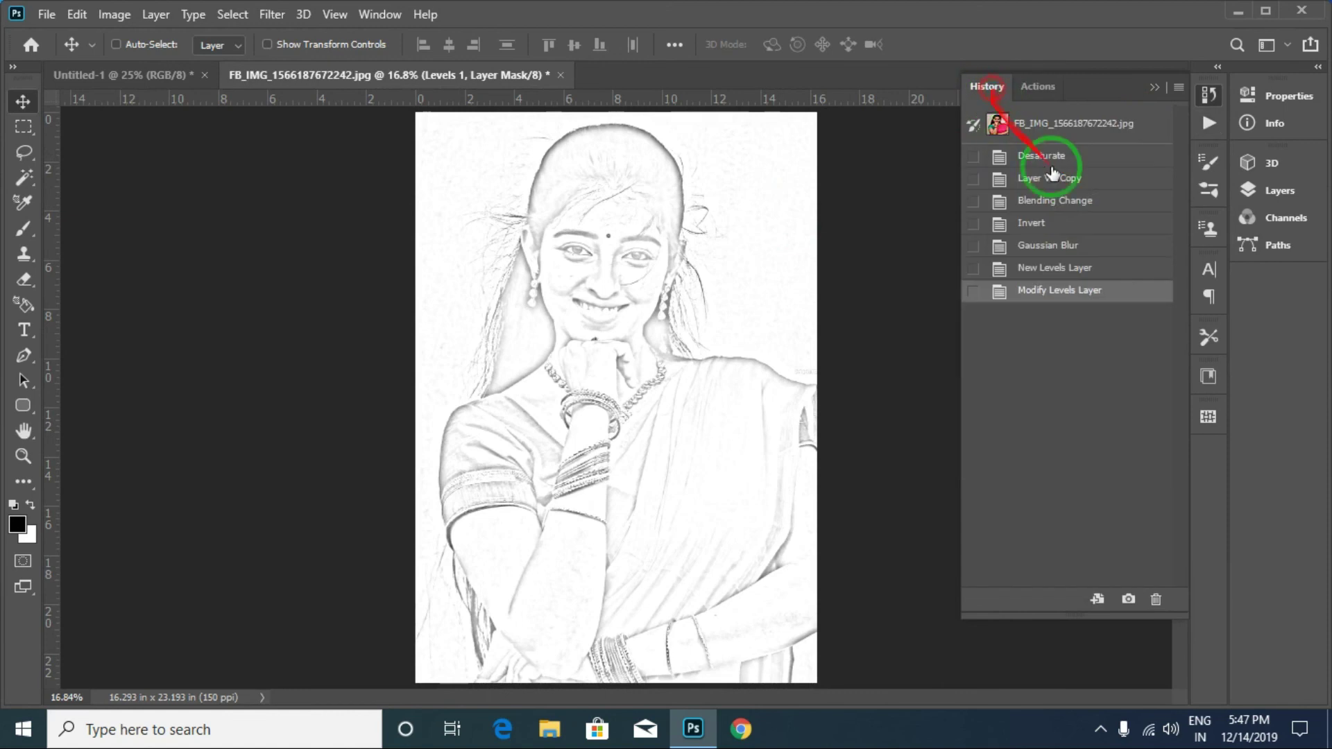
click(1044, 125)
click(1036, 82)
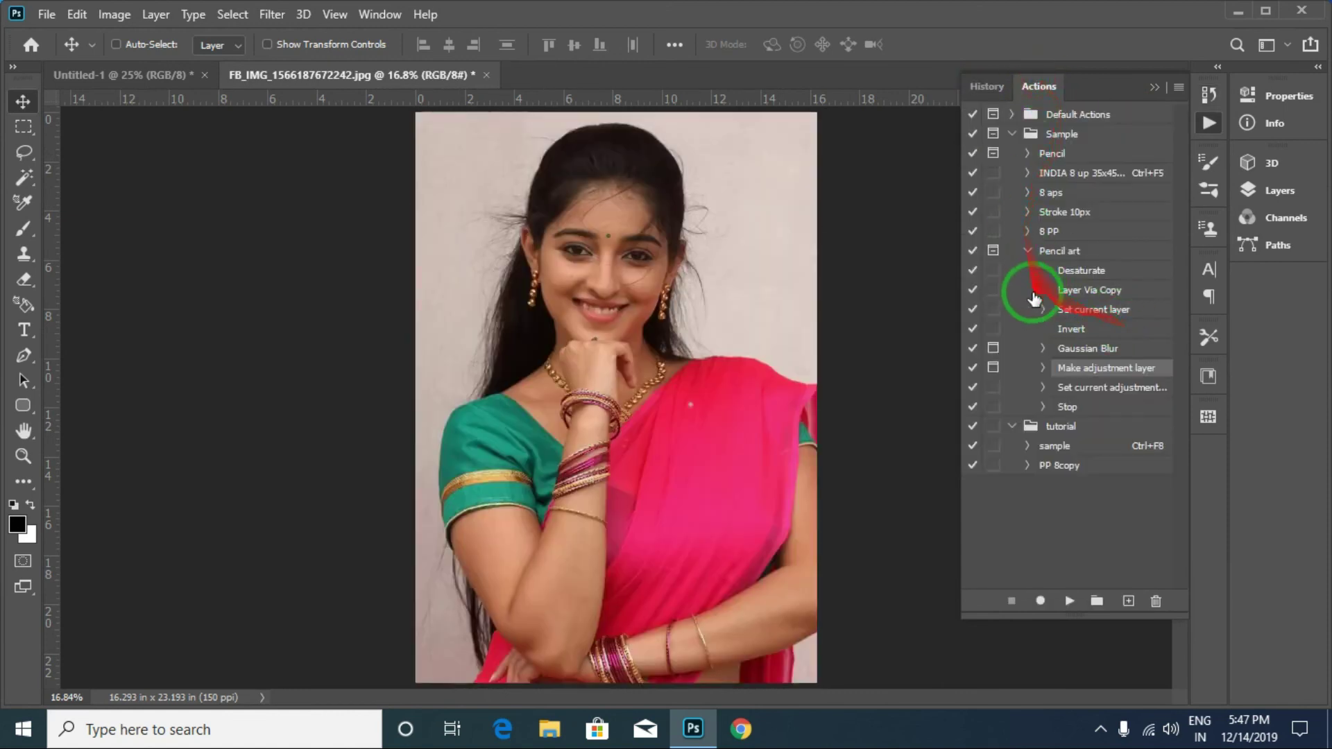
- Replay Pencil art with the Gaussian Blur radius raised to 44.3 pixels
click(1028, 251)
click(1048, 251)
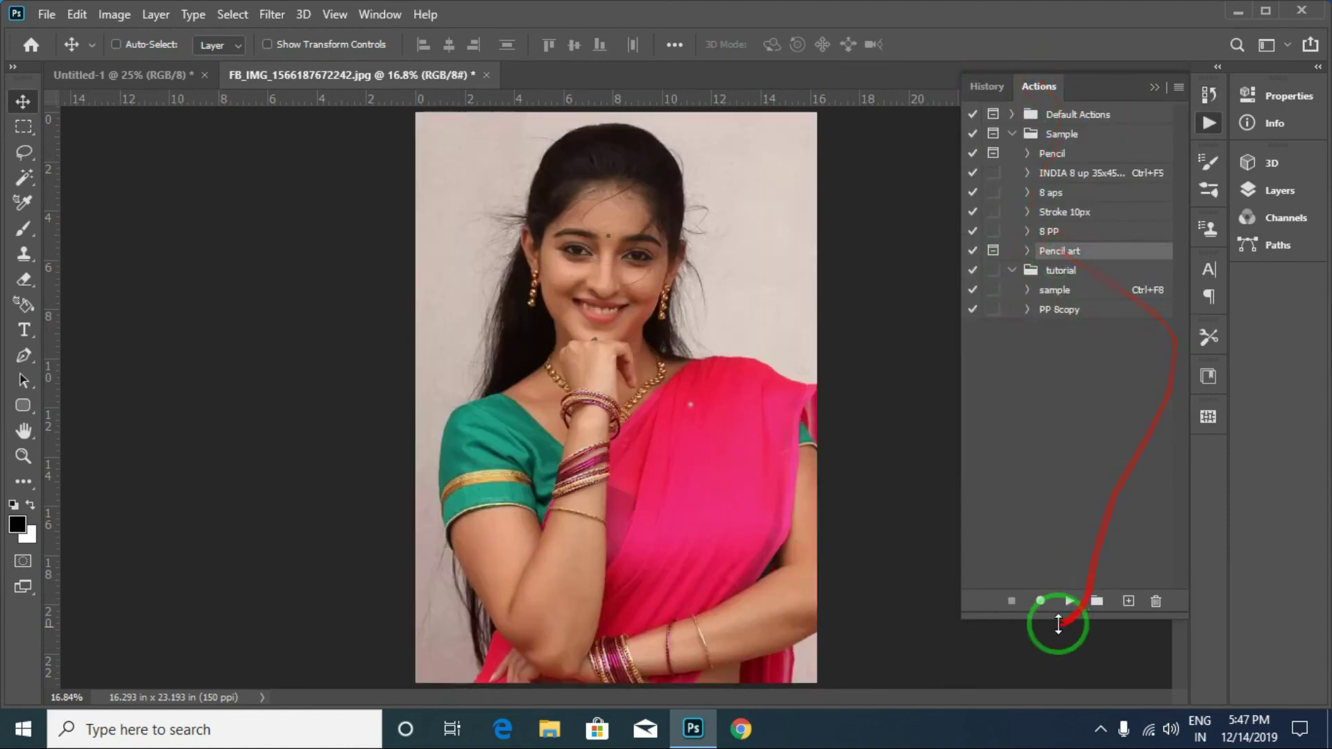
click(1069, 604)
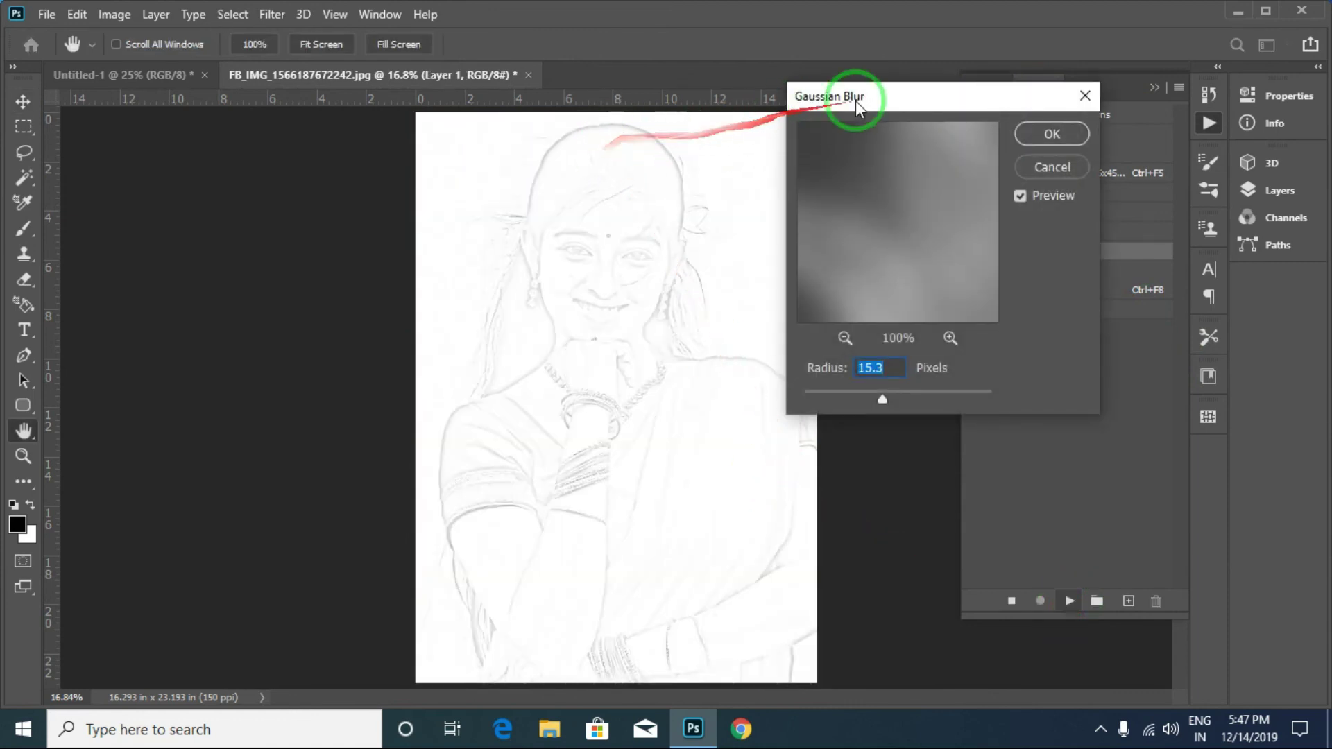
drag(886, 397, 903, 398)
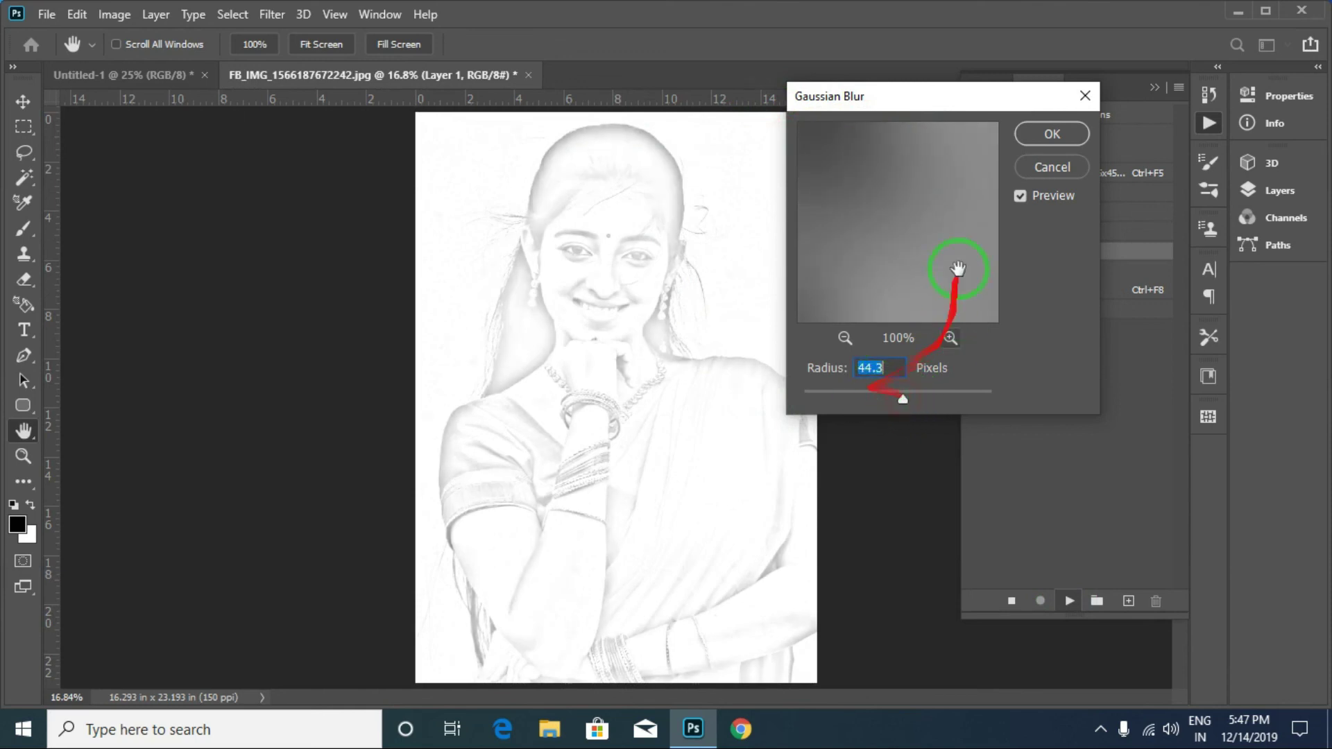
click(1064, 135)
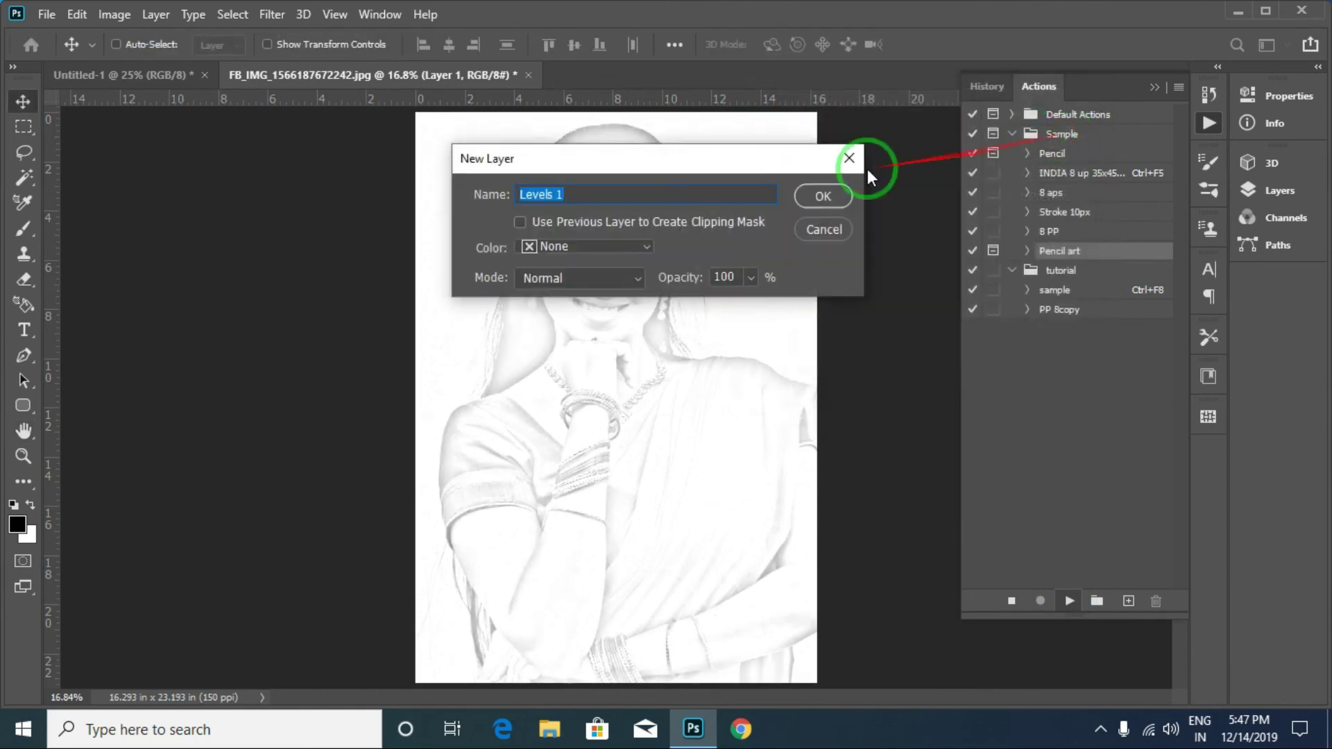
- Accept the default Levels 1 layer and apply Levels with black input 41 and midtone 0.7
click(826, 196)
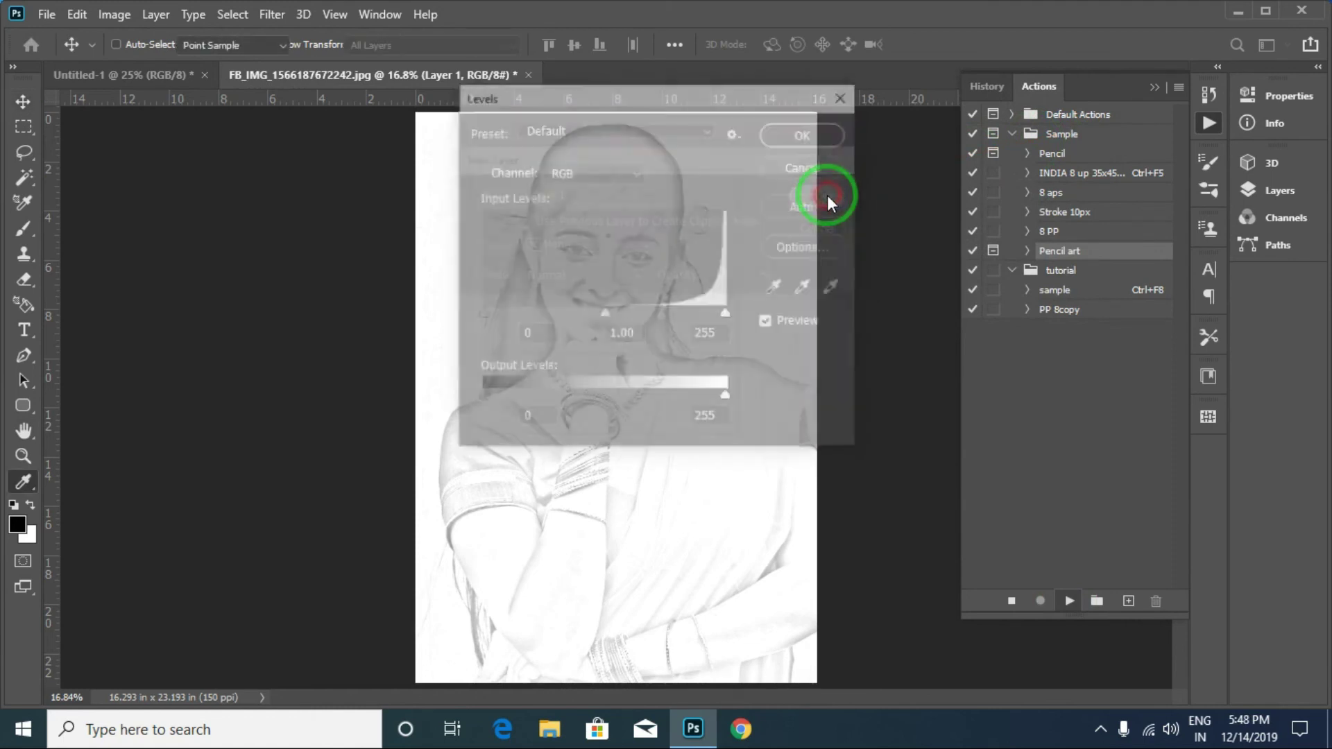
drag(687, 101, 1097, 126)
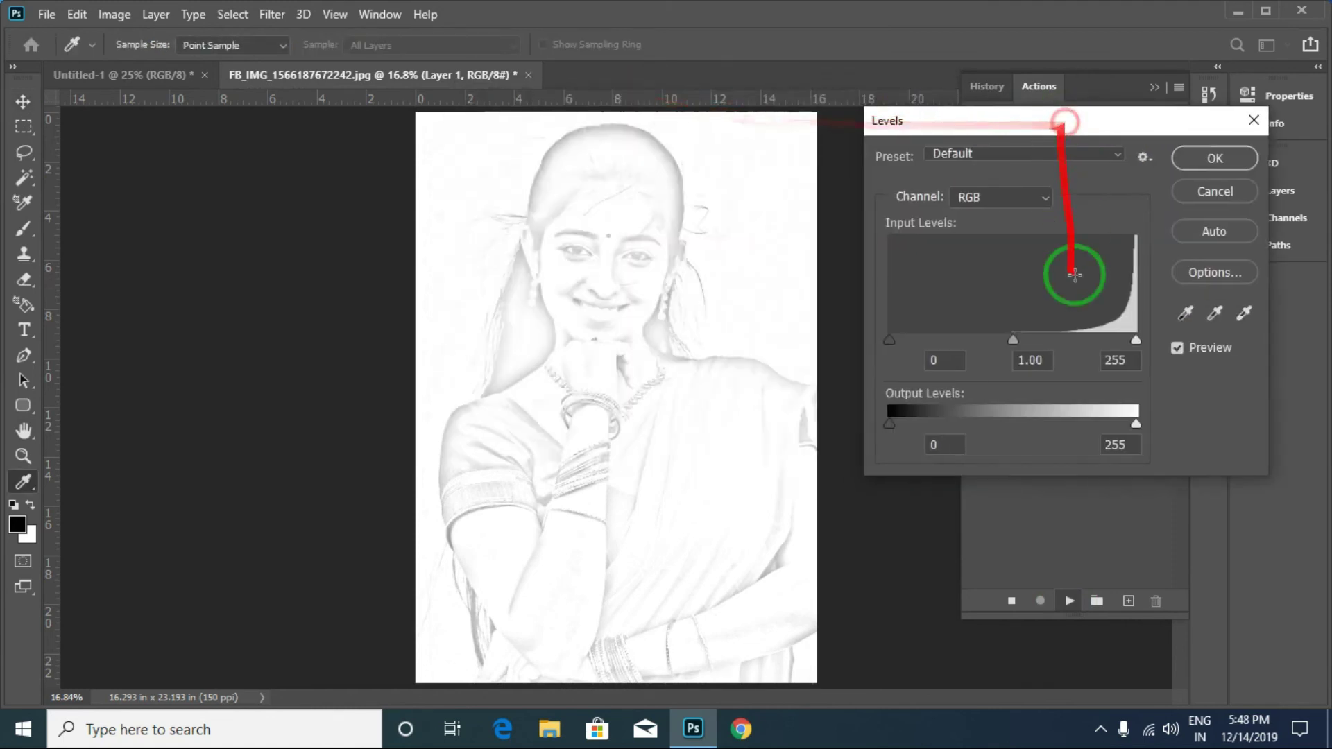
drag(1013, 342, 1043, 357)
drag(889, 341, 929, 342)
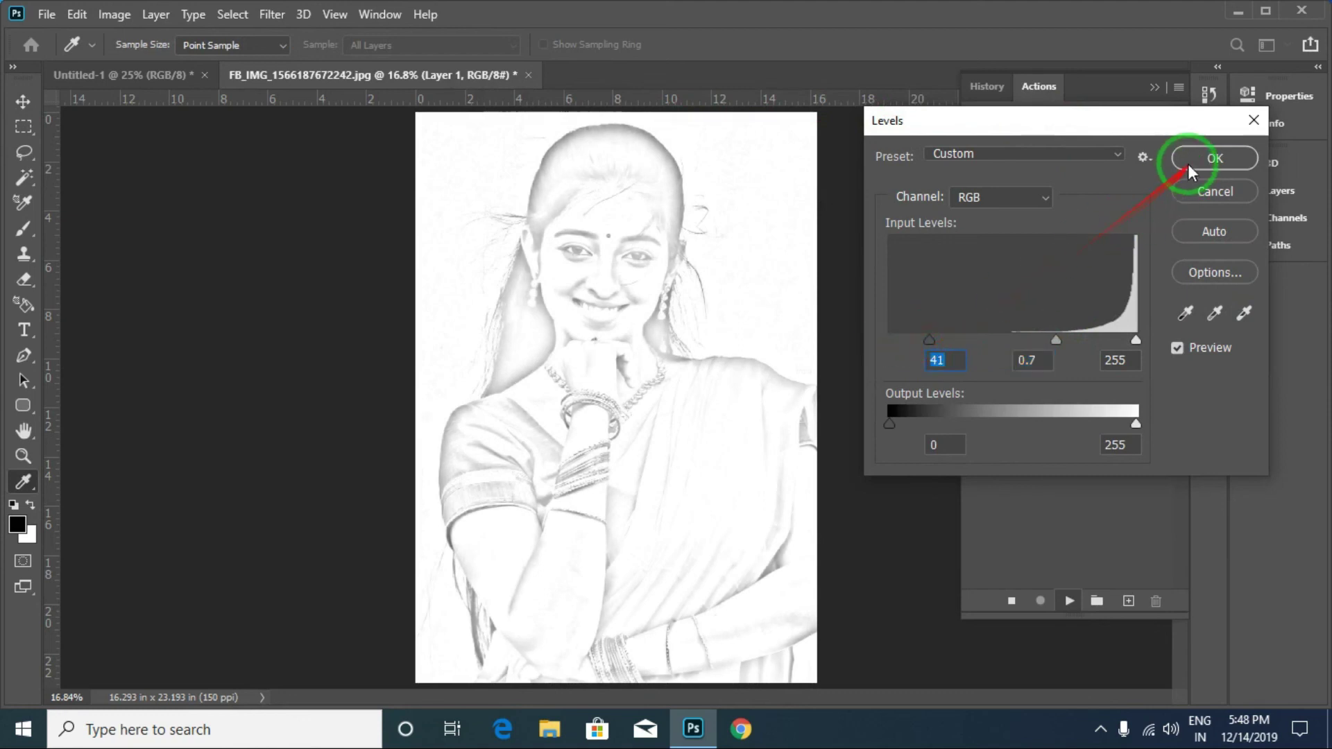
click(1188, 164)
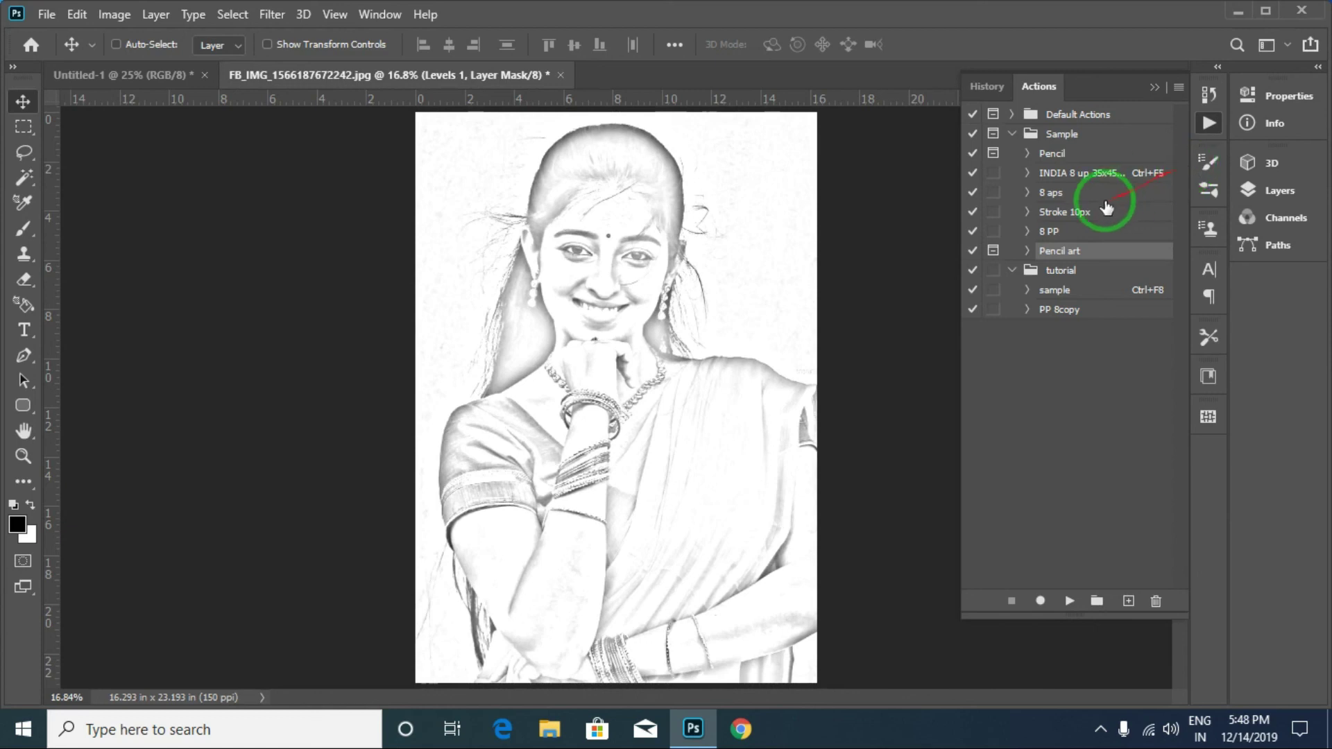
- Switch off all of Pencil art's dialog pauses with the toggle-all column, confirming the warnings
click(1028, 250)
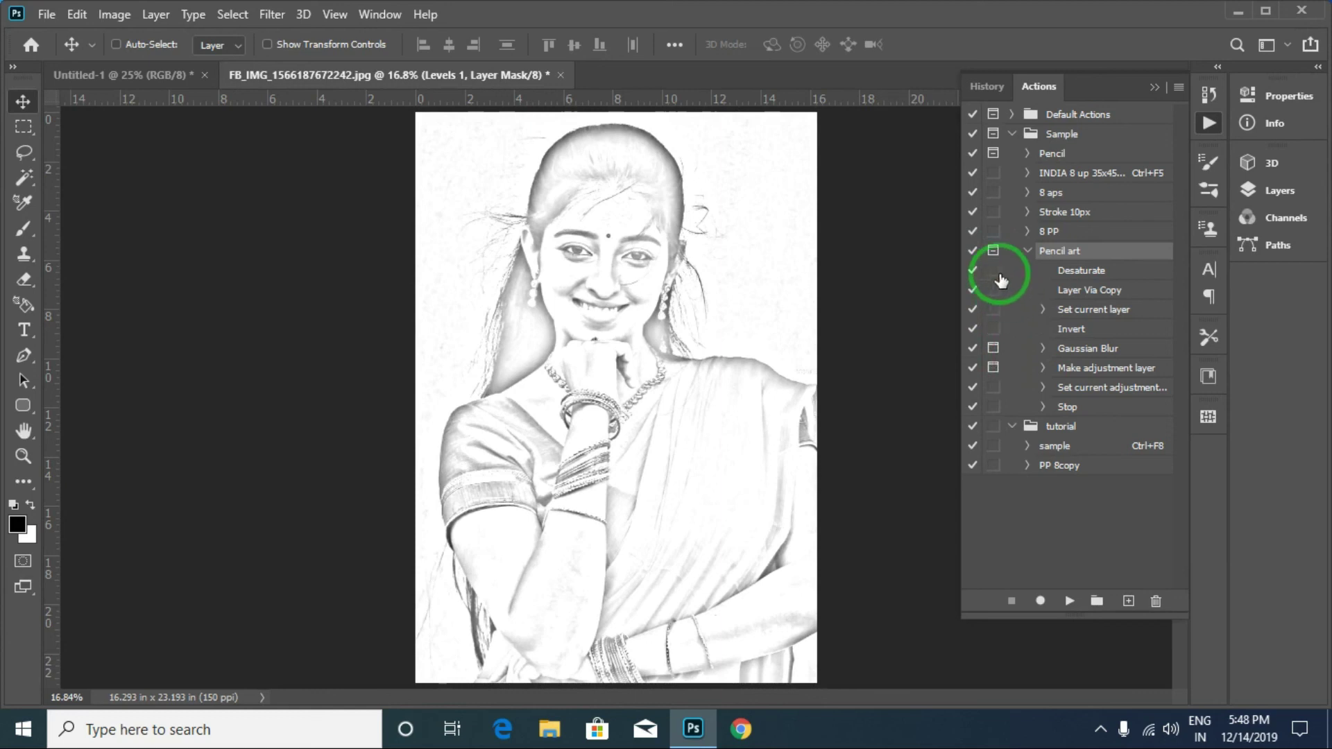
click(1027, 251)
click(995, 253)
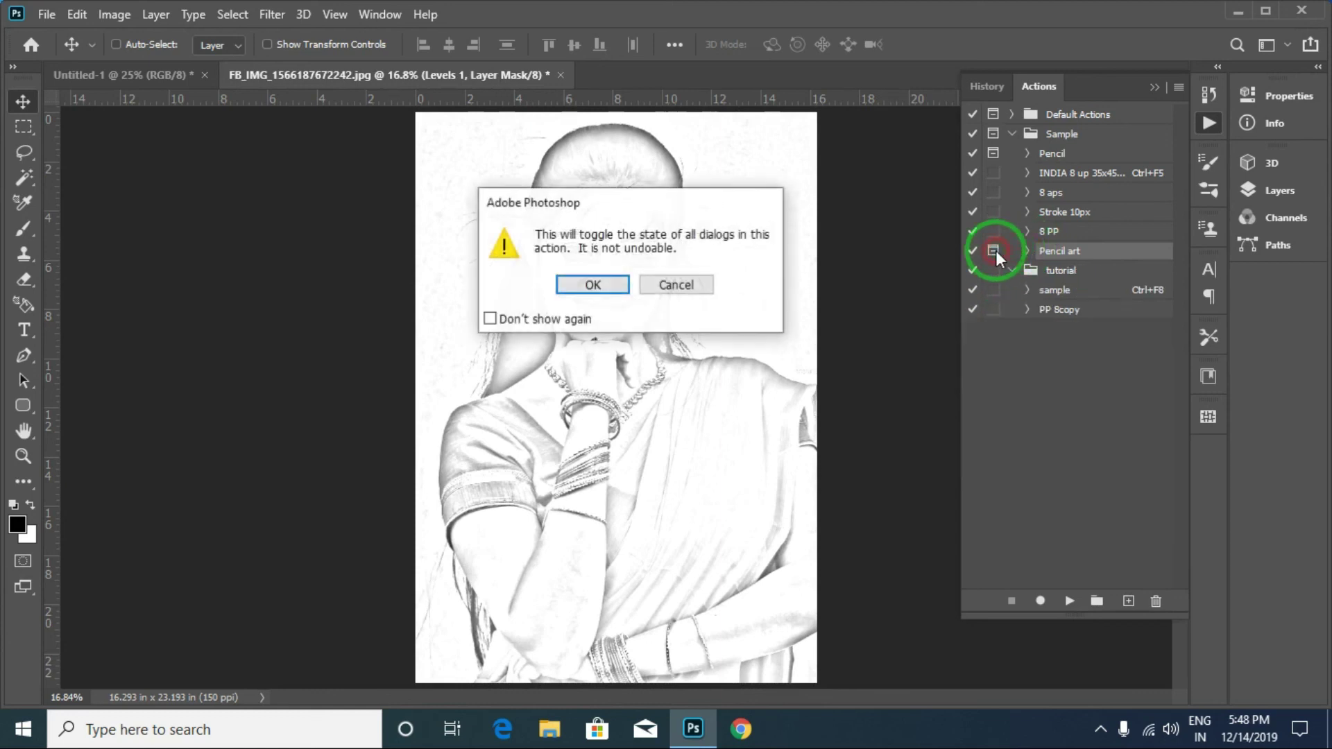
click(613, 283)
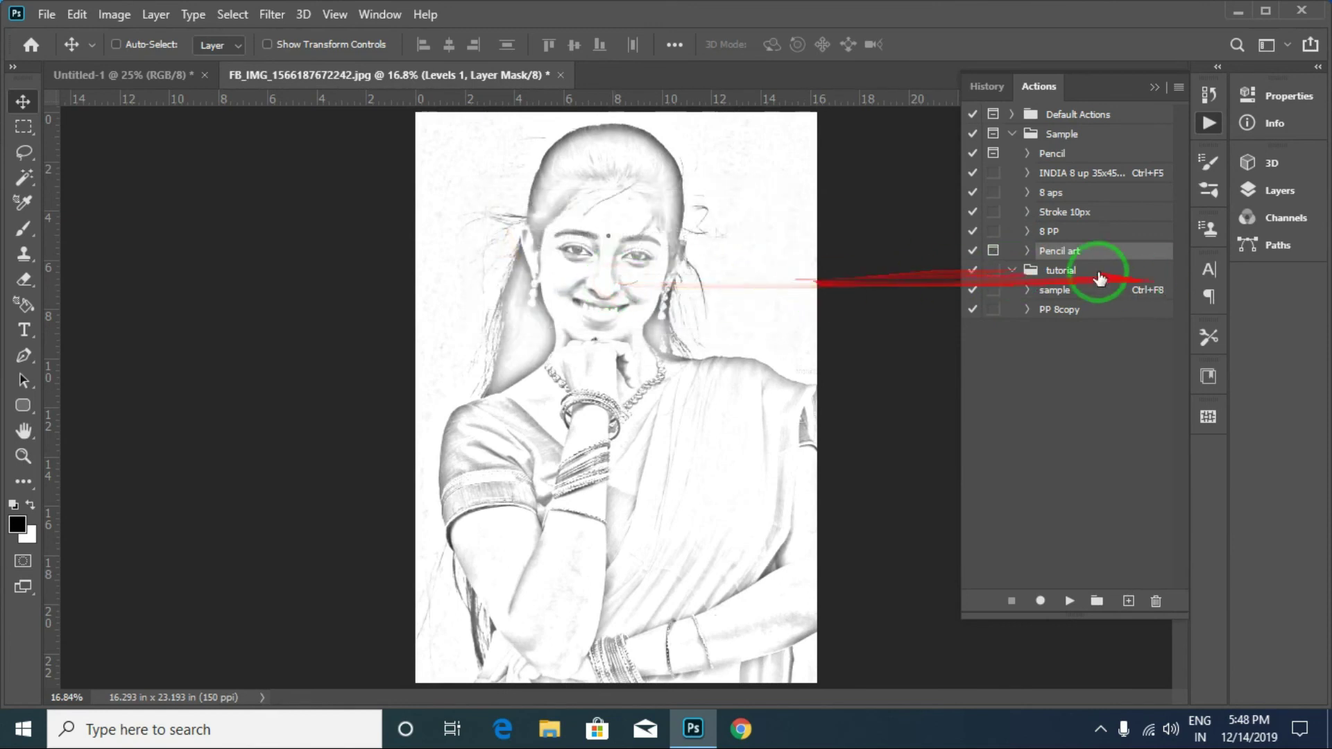
click(1027, 251)
click(993, 252)
click(548, 281)
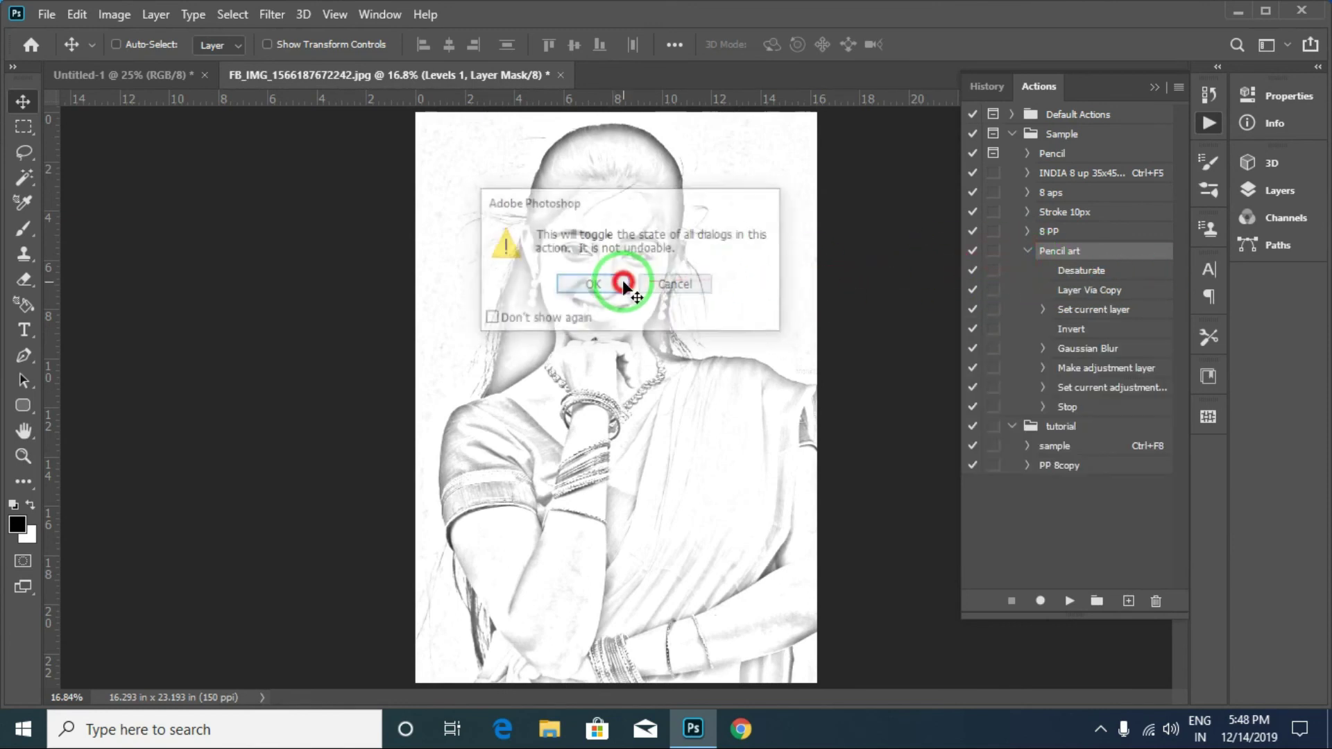
click(1028, 250)
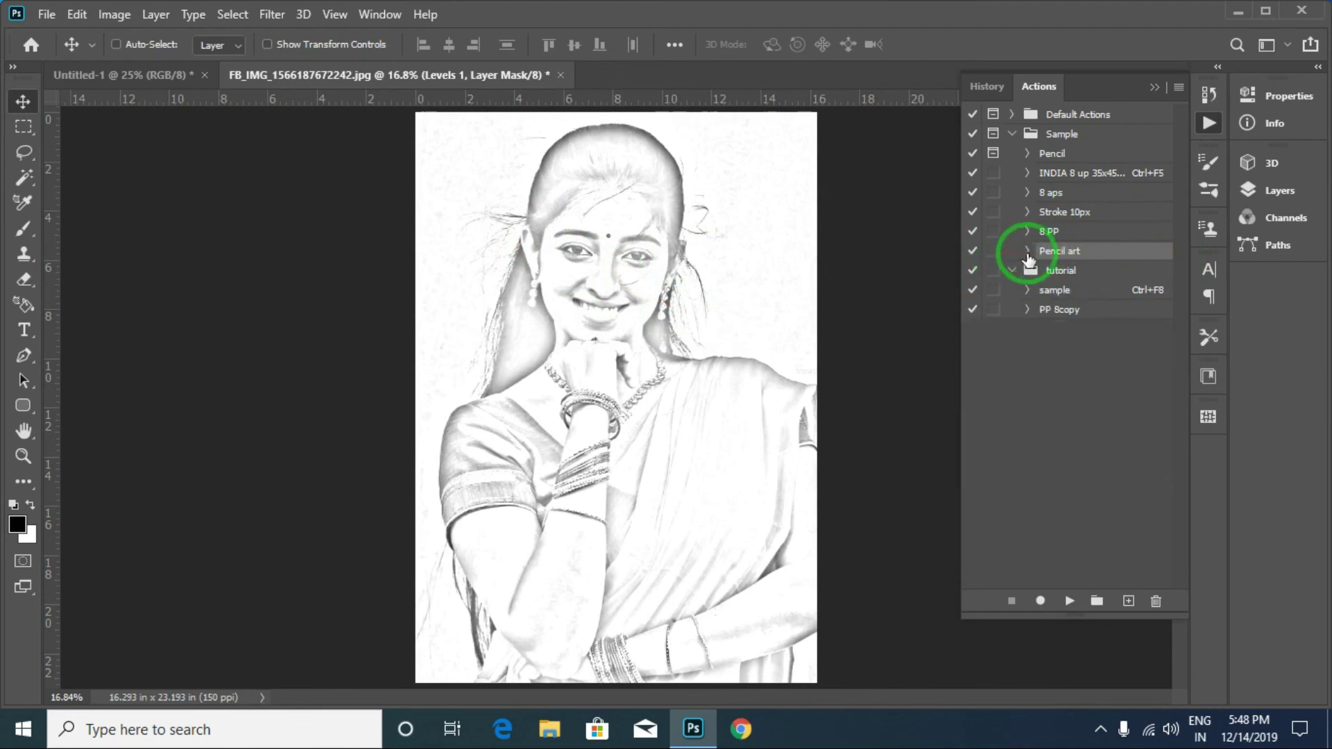
click(1027, 251)
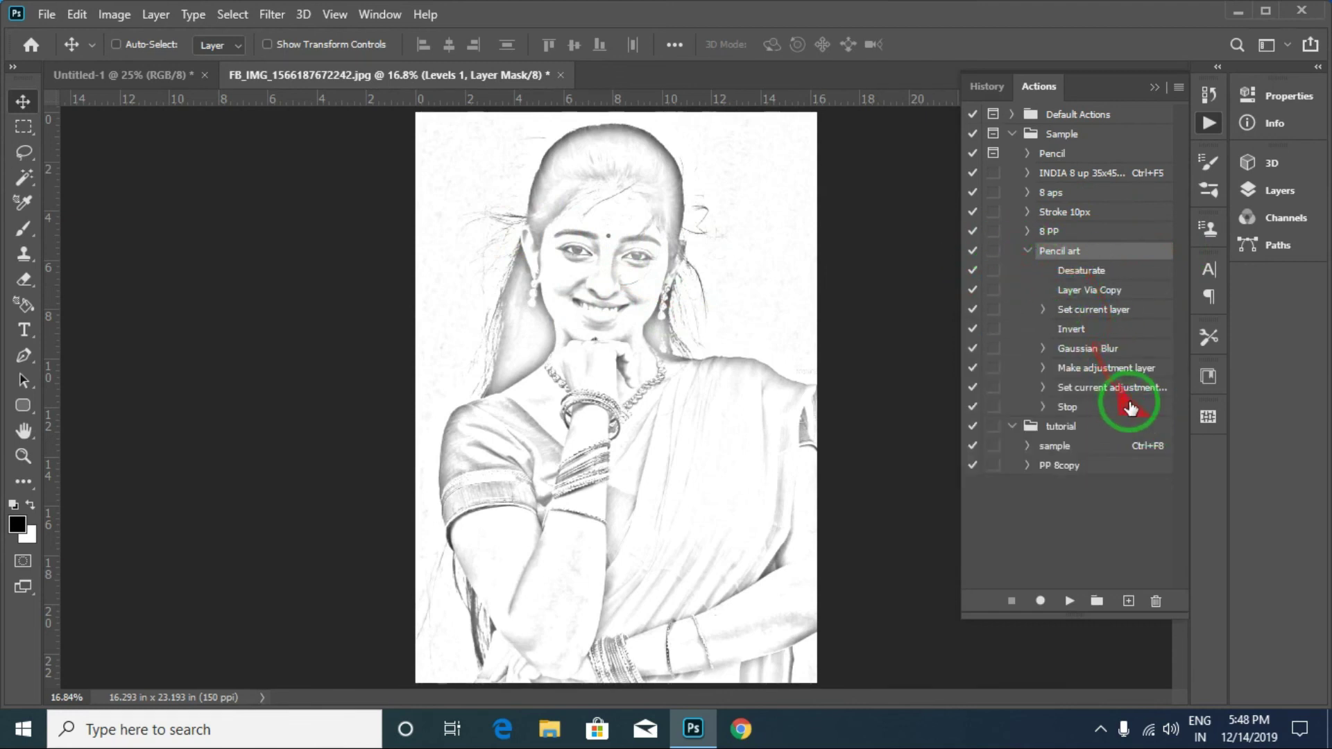
click(1027, 251)
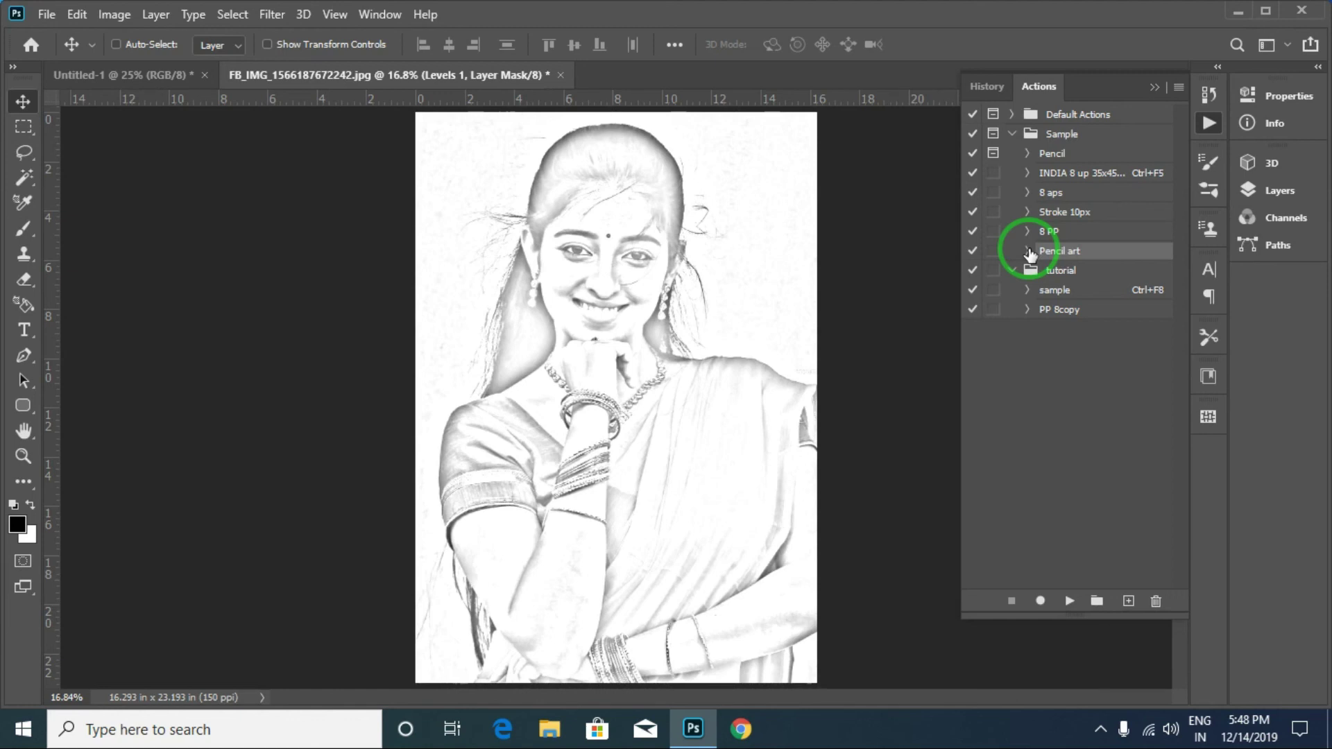
- Close the FB_IMG portrait document without saving the sketch changes
click(561, 74)
click(676, 287)
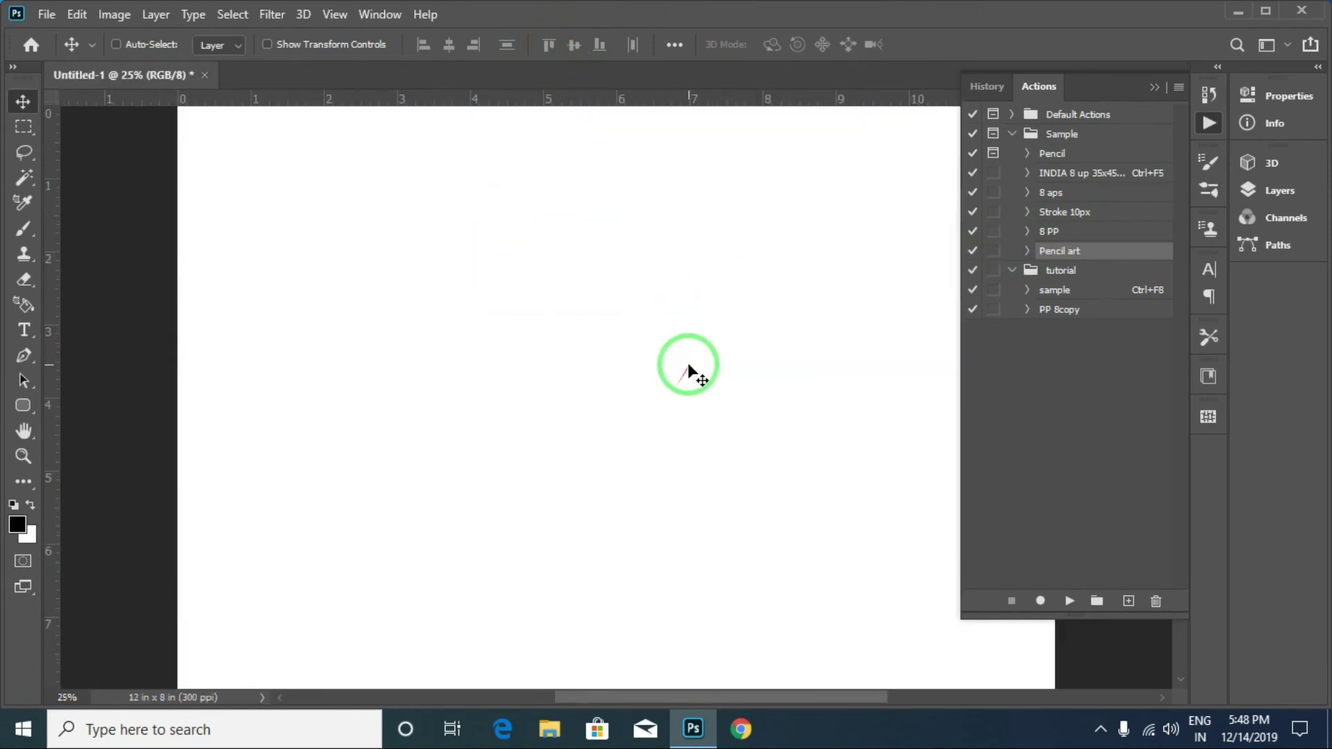